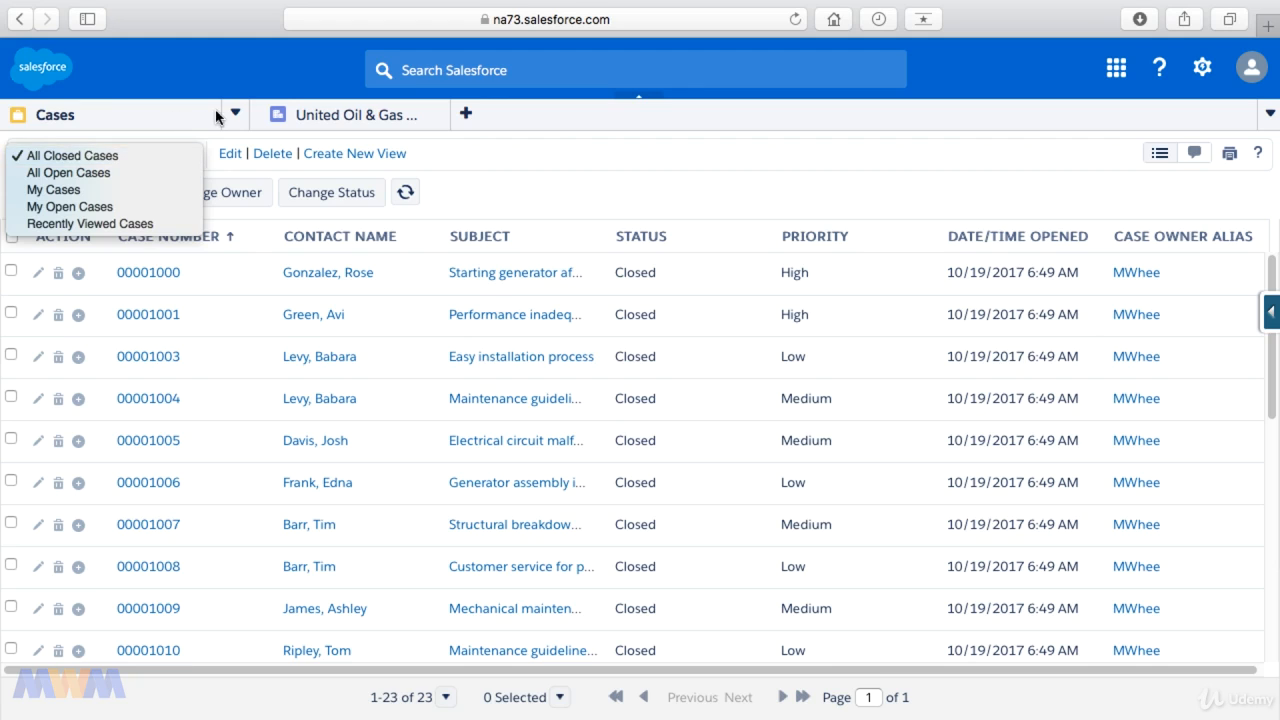
Step: Switch the case list to the All Open Cases view
click(113, 174)
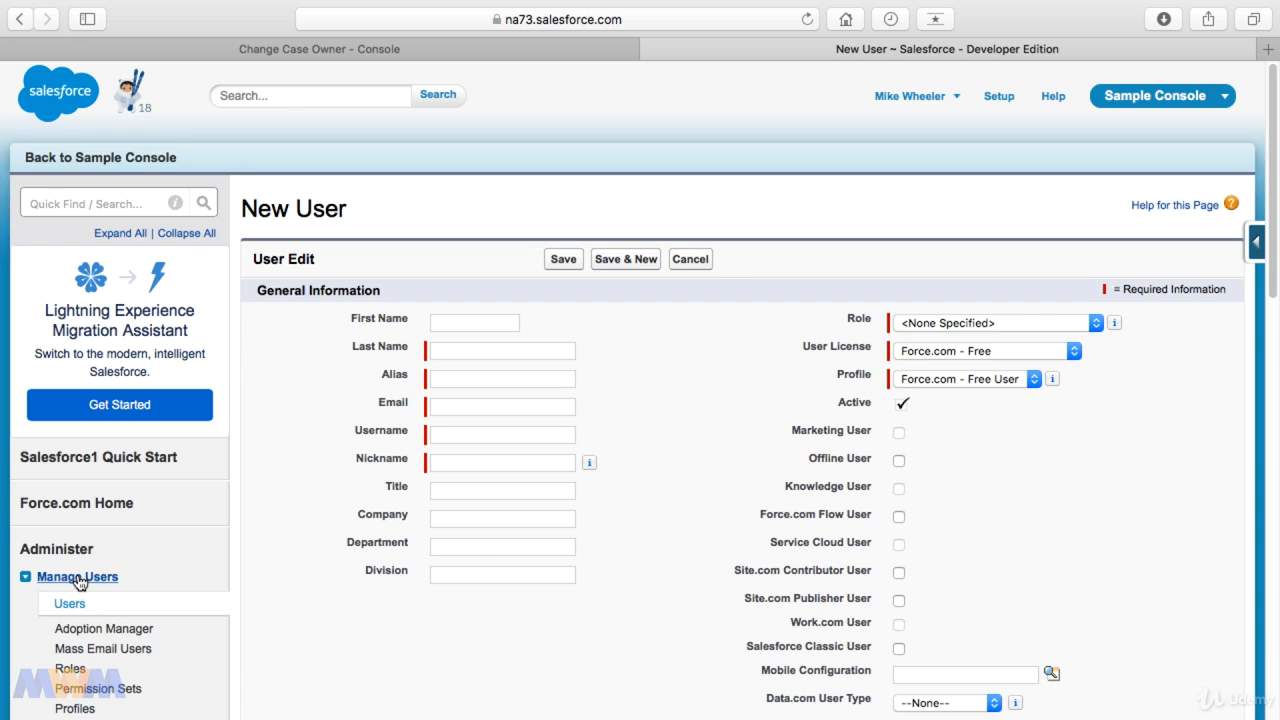
Step: Fill in the new user's first name, last name and email address
click(479, 326)
text(John)
key(Tab)
text(Doe)
key(Tab)
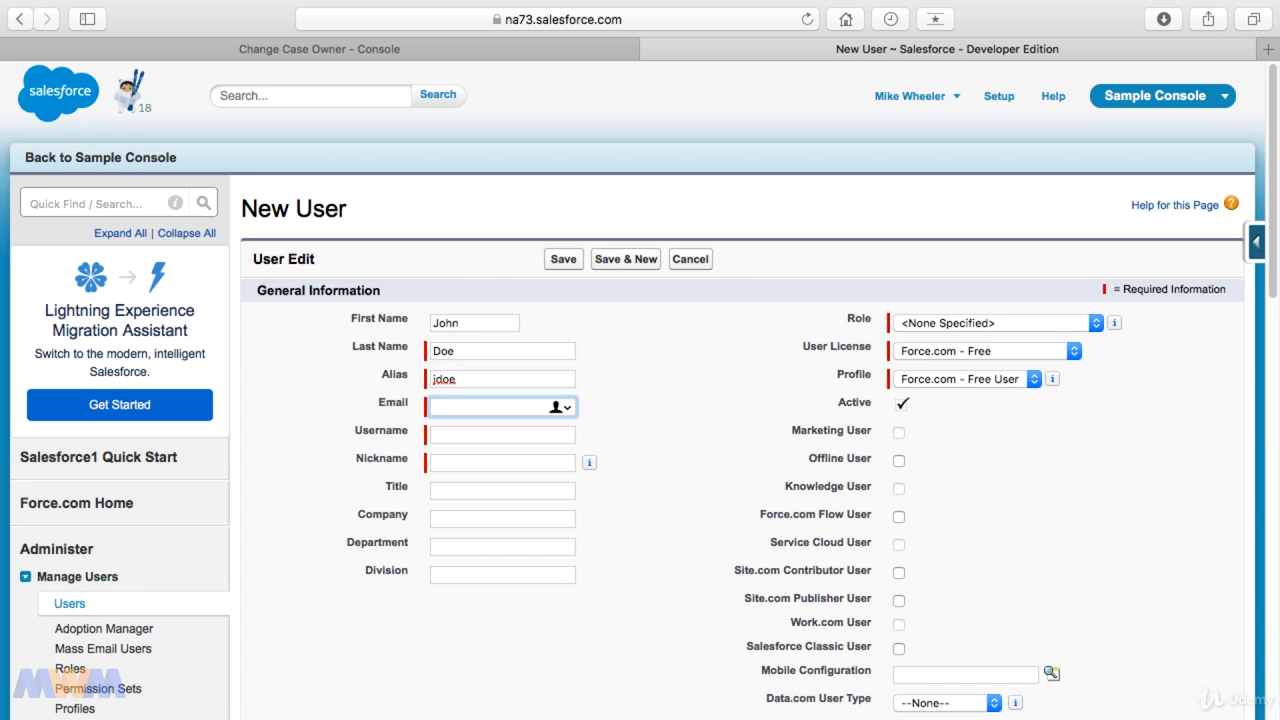
text(johndoe)
text(@fakeemail.com)
key(Tab)
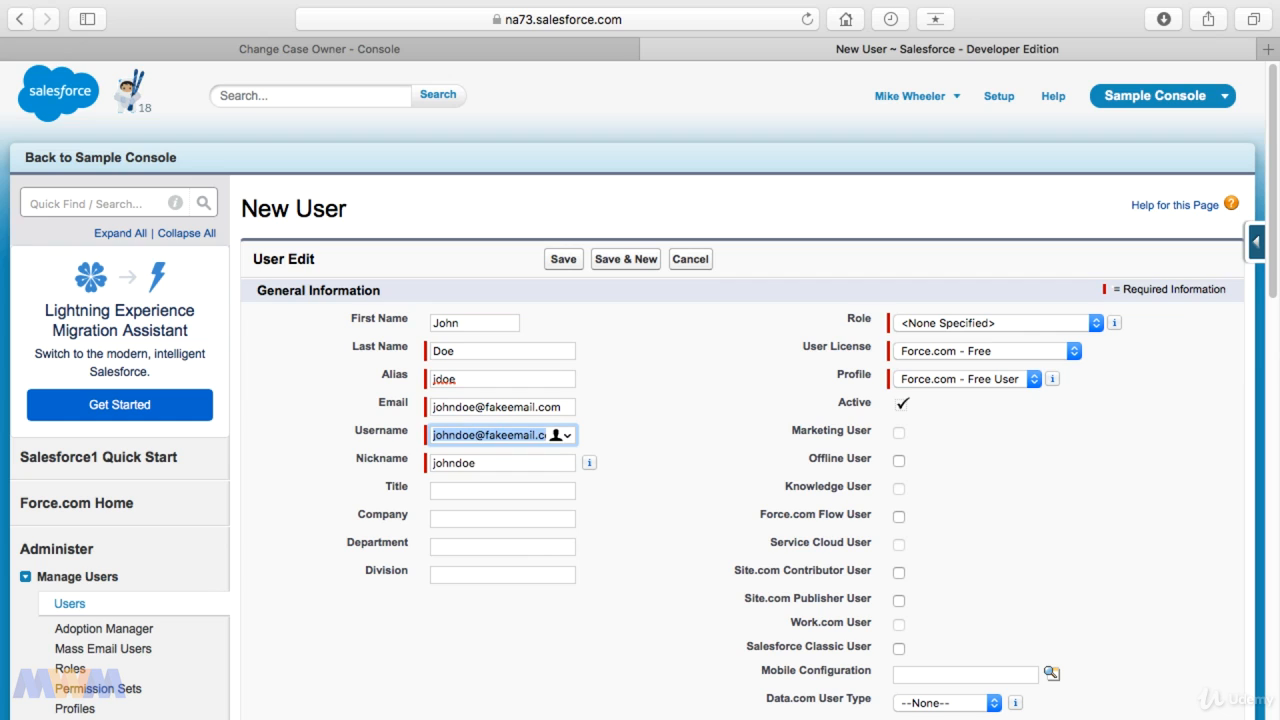
Step: Make the username unique by appending .adfadf to the suggested address
key(Right)
text(.adfadf)
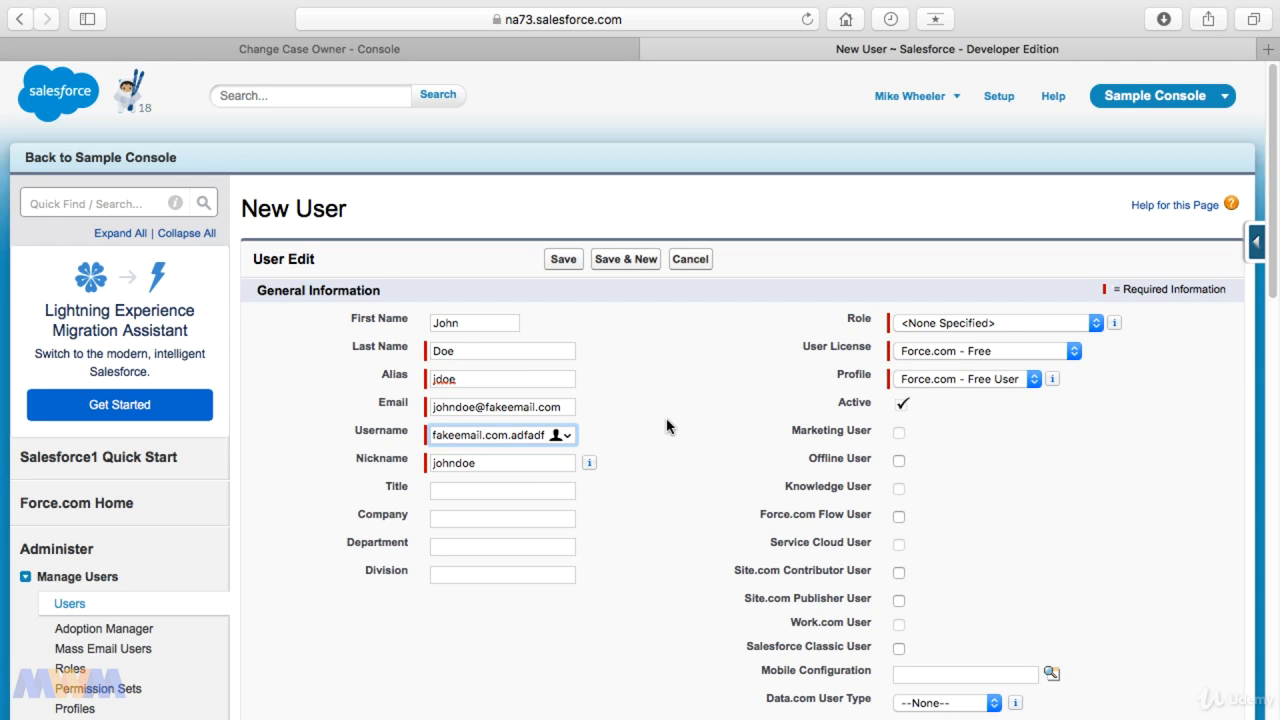
Step: Assign the role VP, Marketing, the Salesforce user license and the Custom: Marketing Profile profile
click(924, 332)
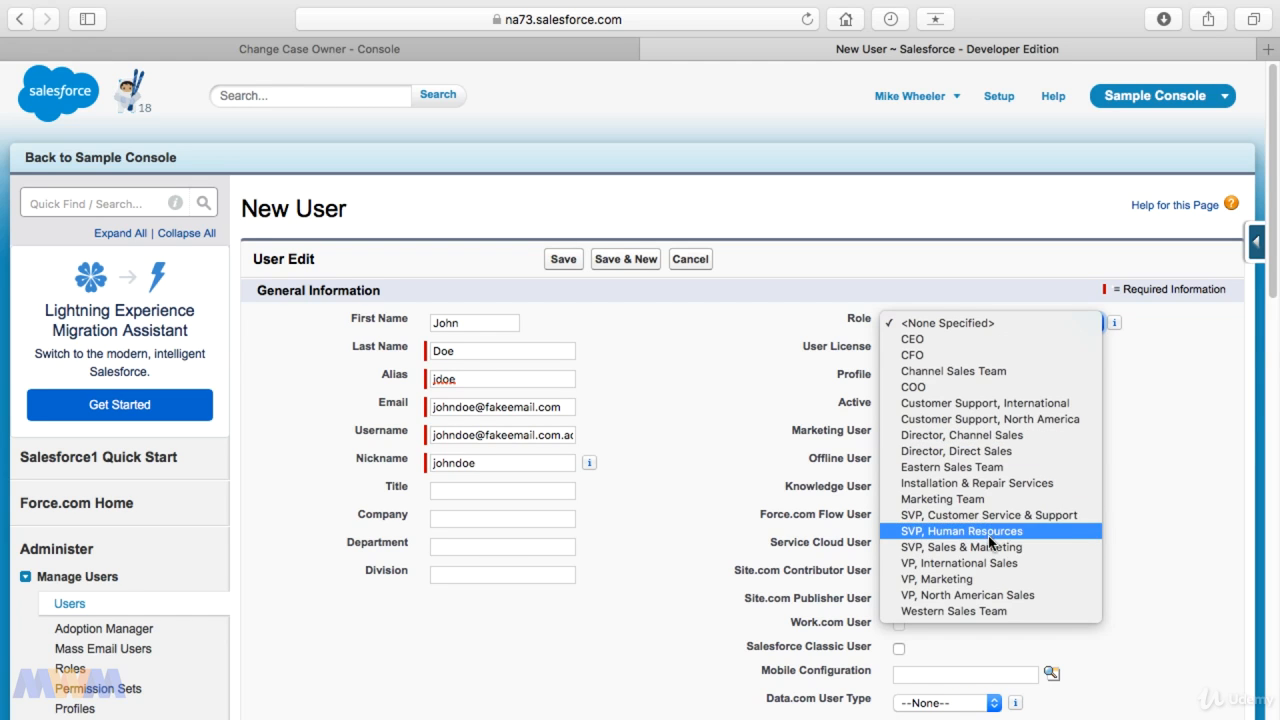
click(977, 576)
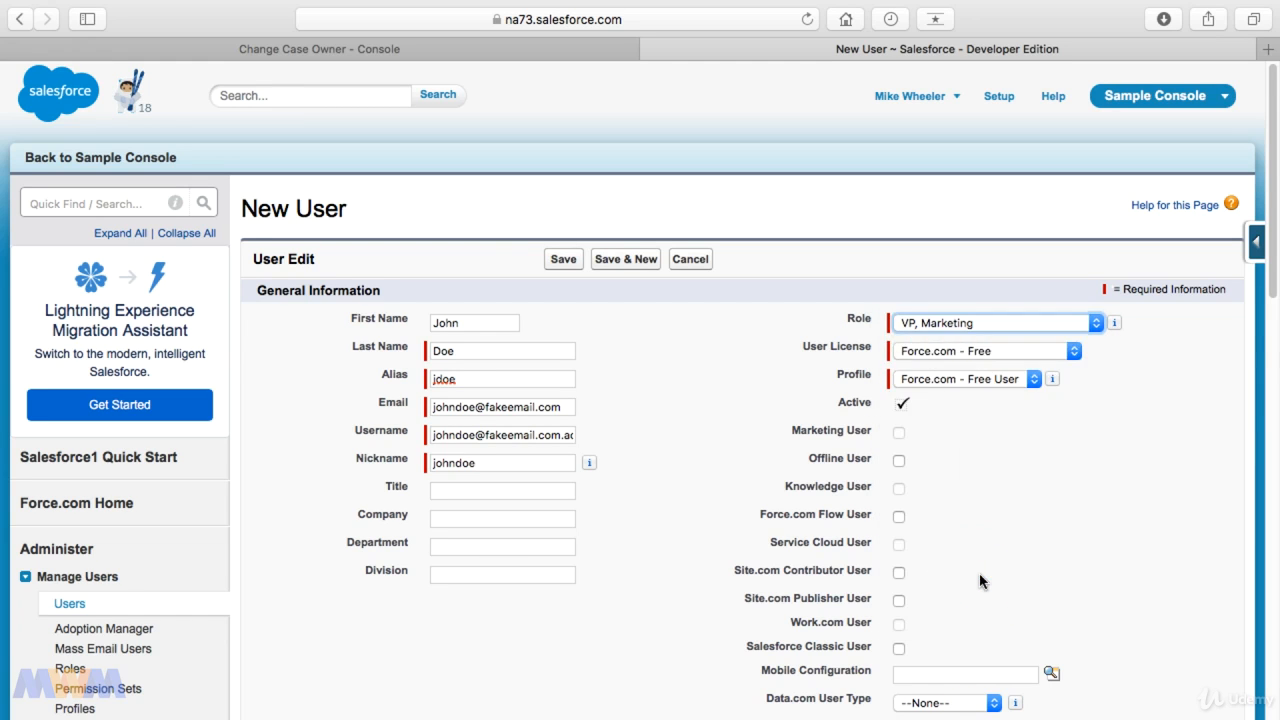
click(1022, 353)
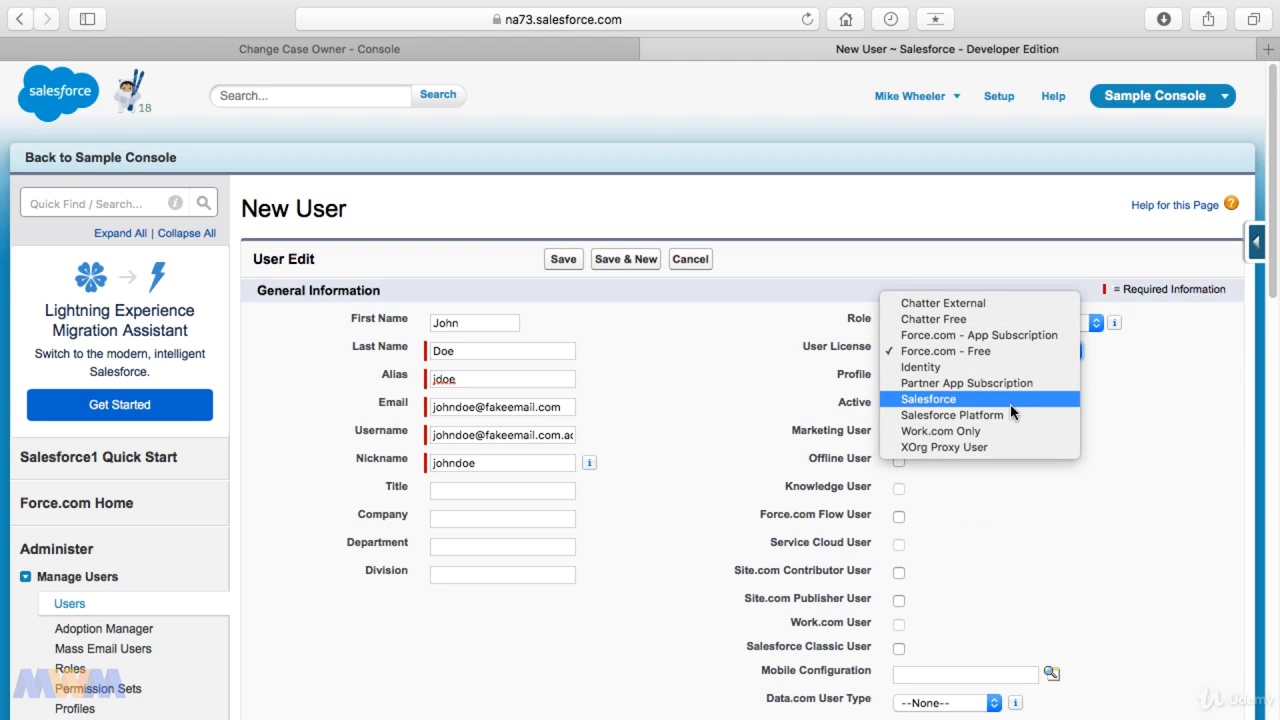
click(1011, 404)
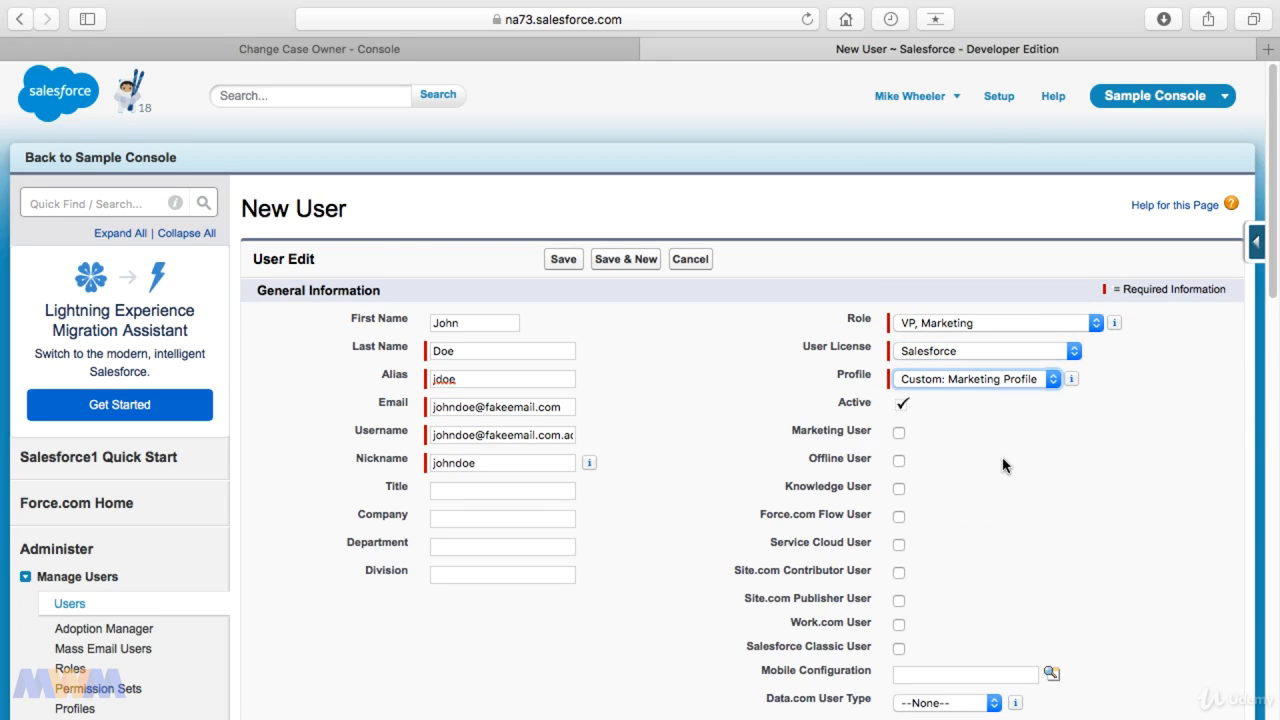
click(1002, 356)
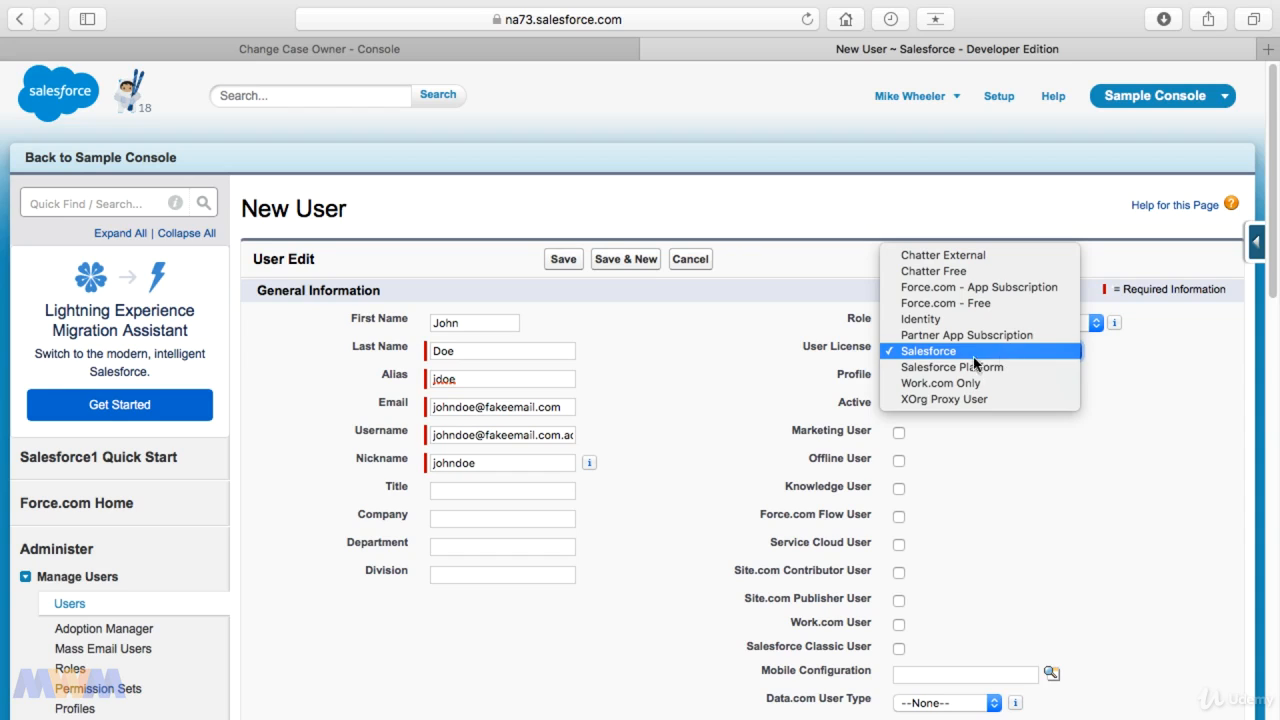
click(1020, 351)
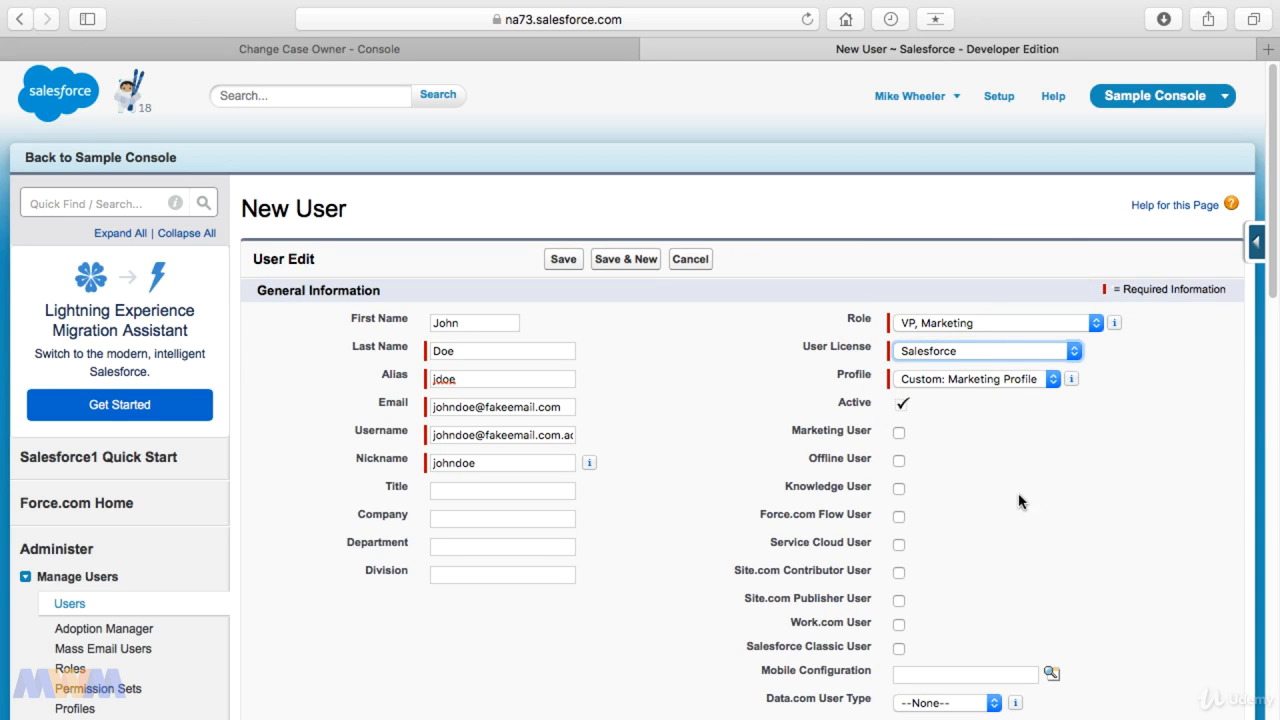
Step: Enable Knowledge User, Force.com Flow User and Service Cloud User for the new user
click(1002, 544)
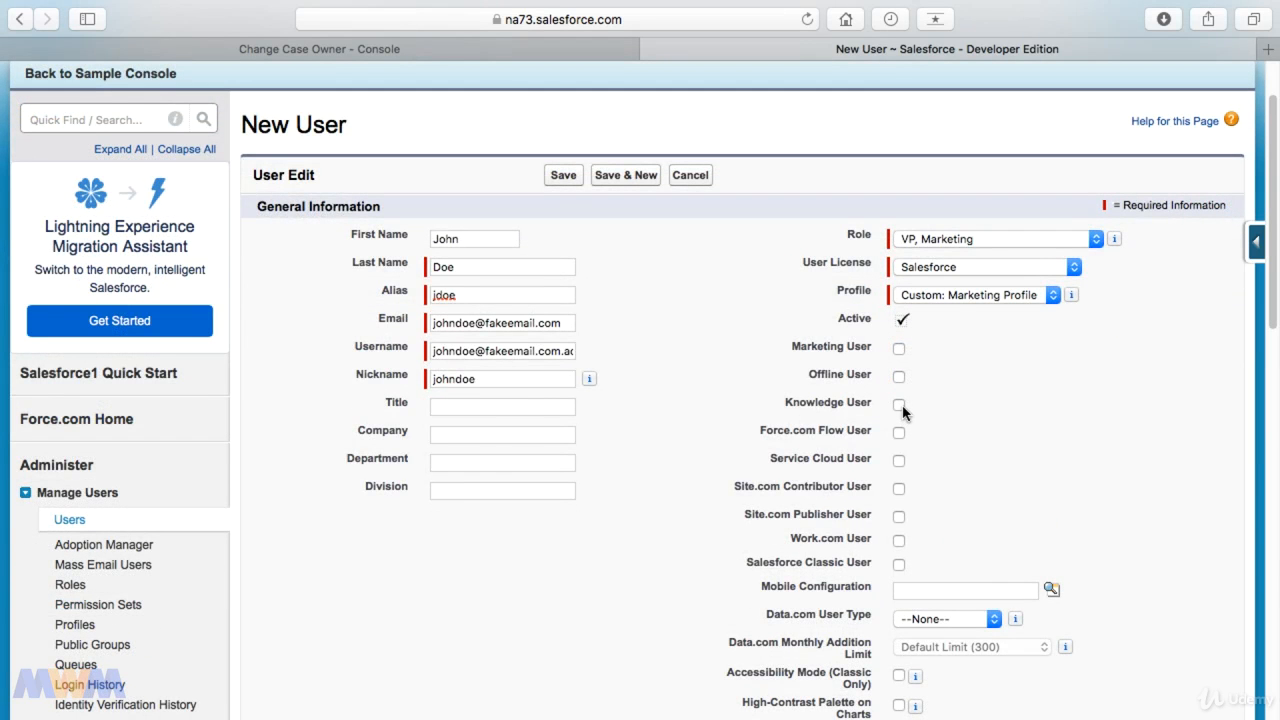
click(900, 406)
click(899, 434)
click(900, 461)
Step: Set the time zone to (GMT-05:00) Central Daylight Time (America/Mexico_City) and save the new user
scroll(960, 519, down, 3)
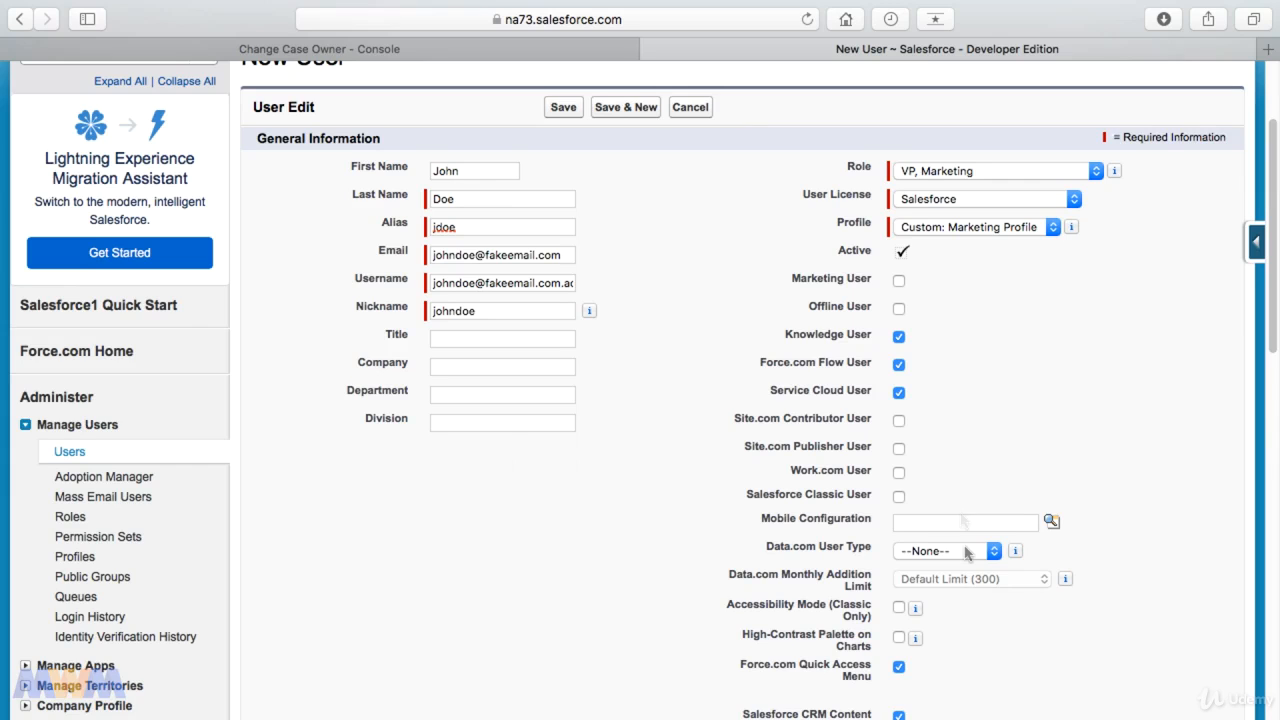
scroll(965, 551, down, 4)
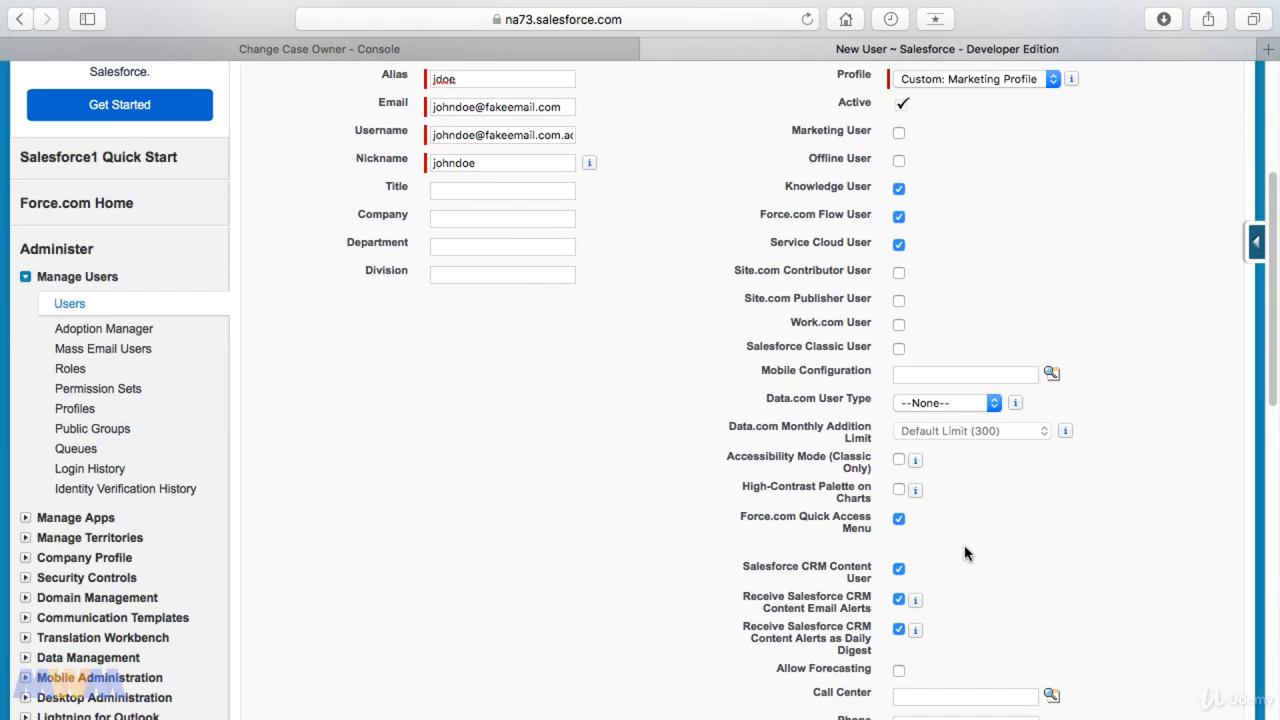
scroll(964, 553, down, 10)
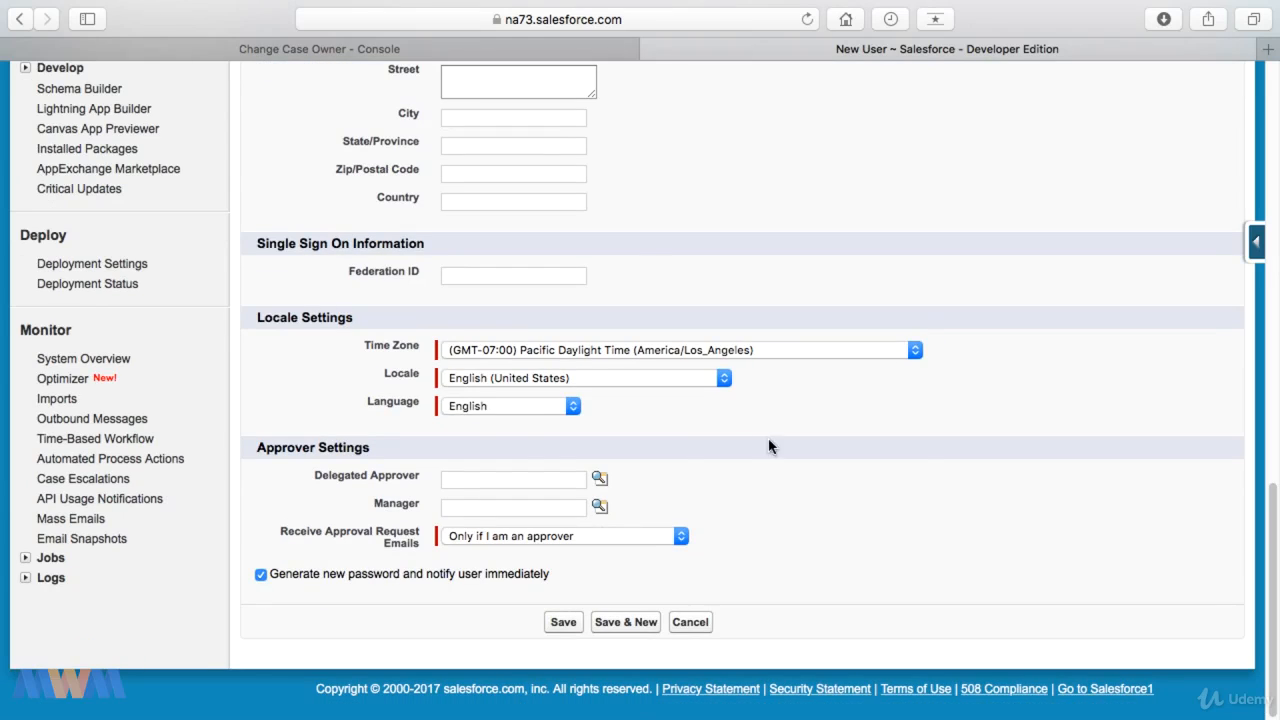
click(753, 355)
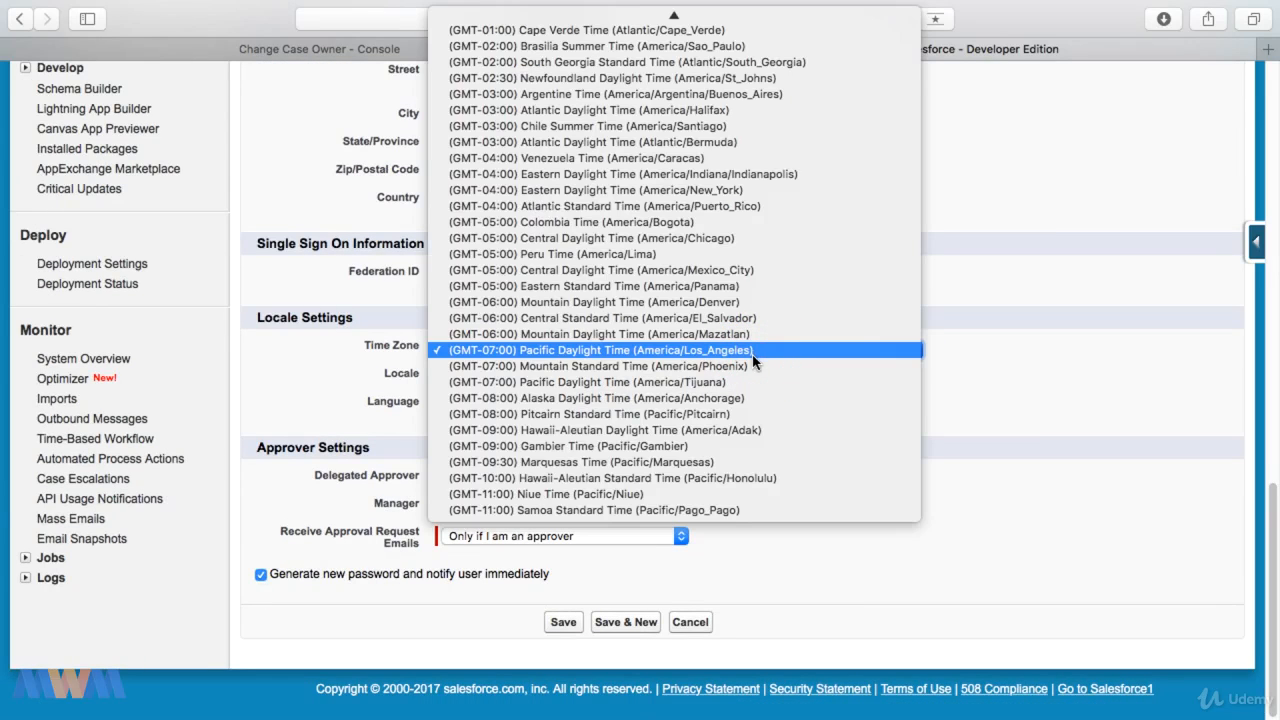
click(700, 270)
click(564, 624)
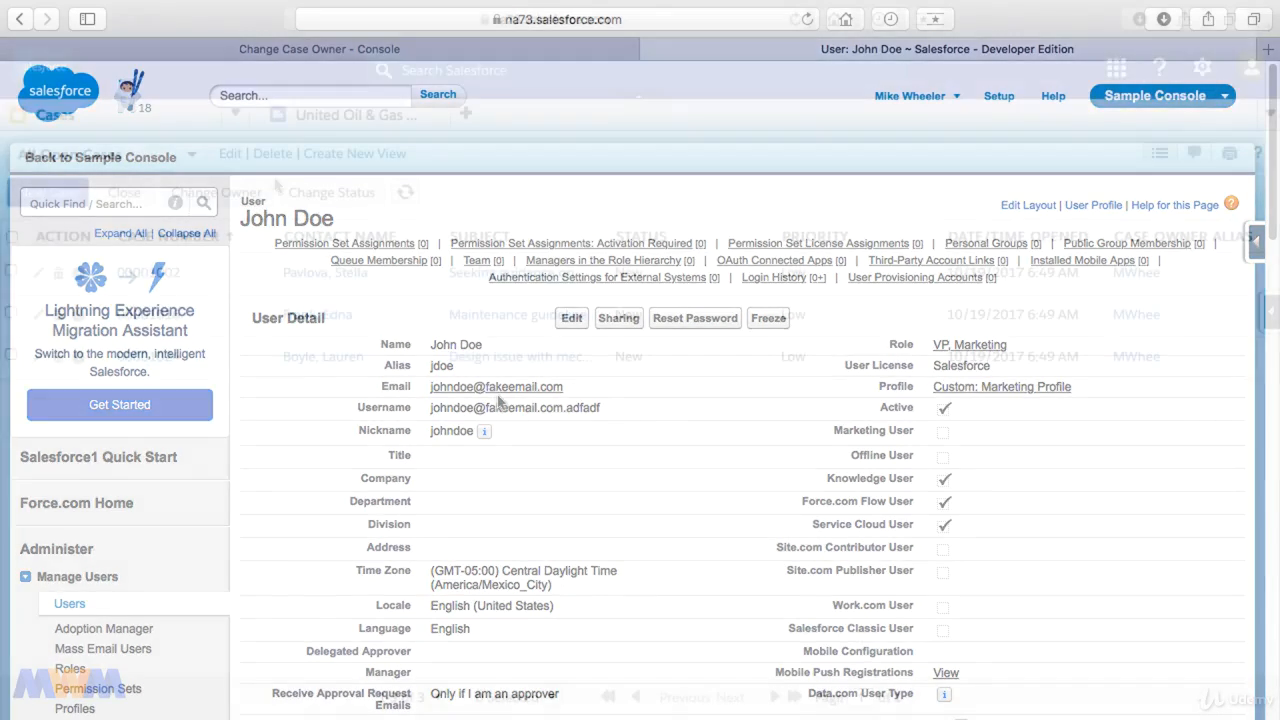
Step: Start creating a new list view from the console's case list
click(336, 155)
click(259, 291)
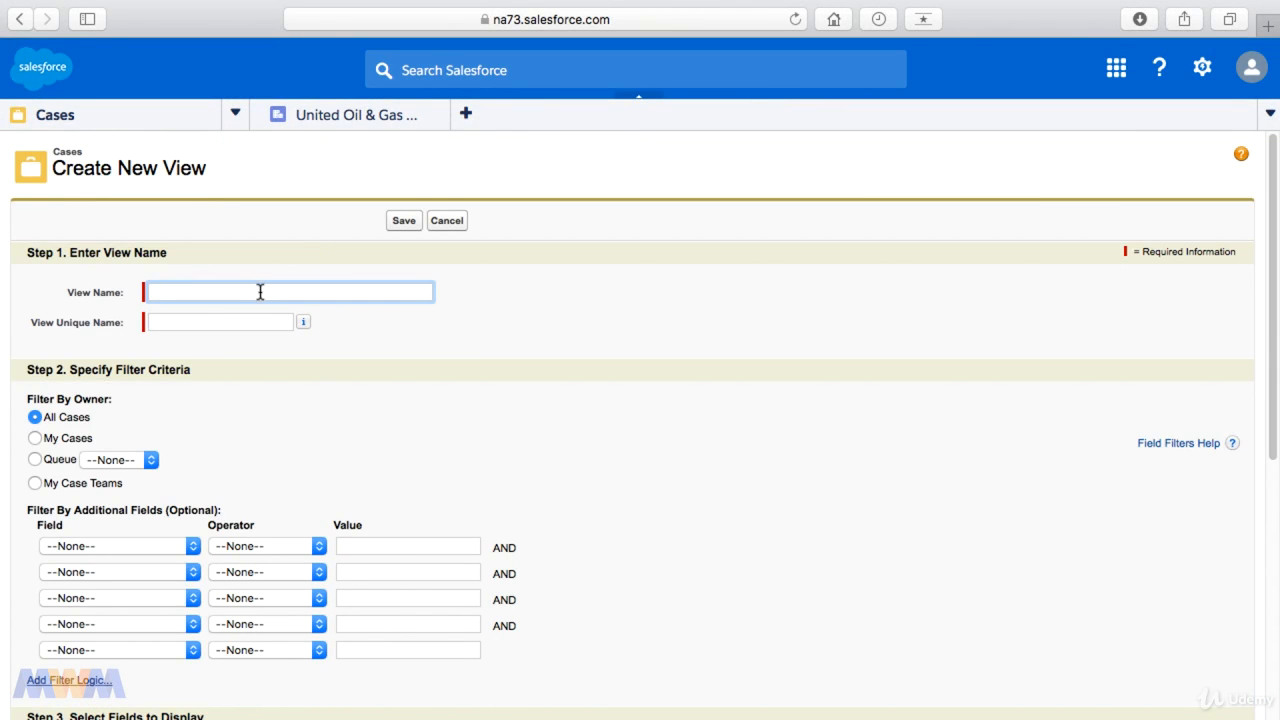
click(408, 450)
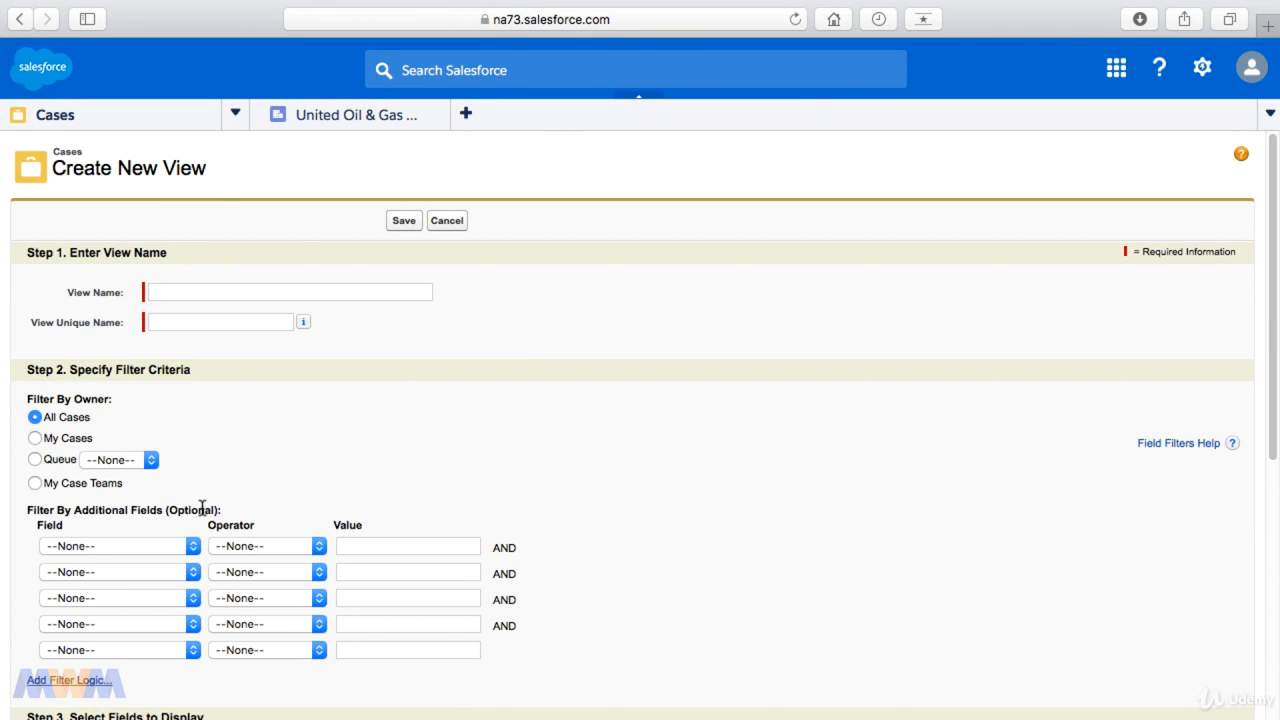
click(185, 550)
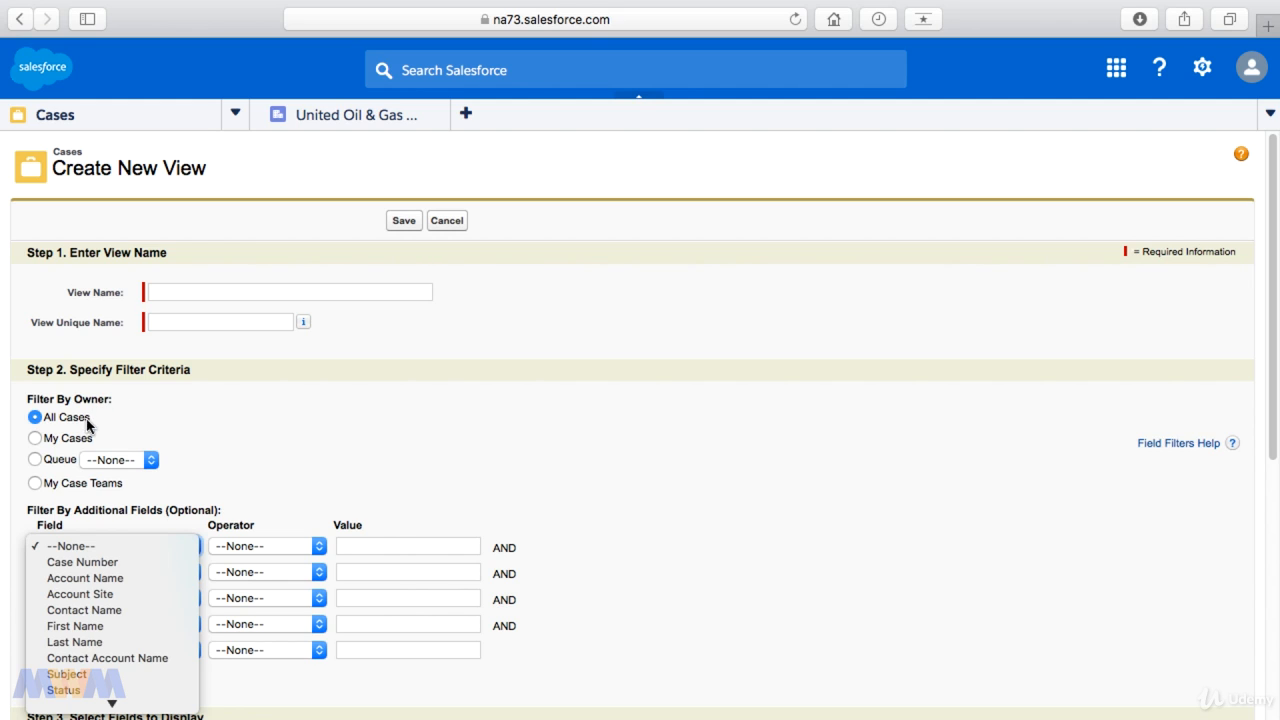
click(41, 439)
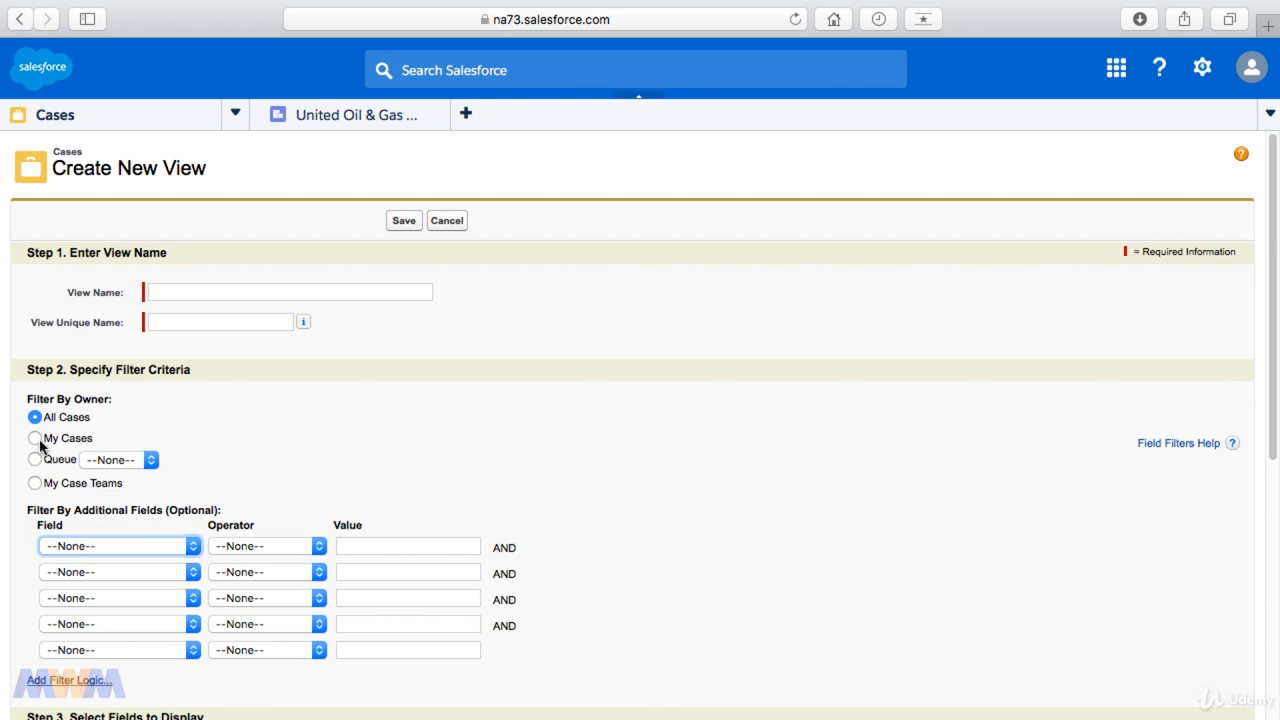
click(36, 461)
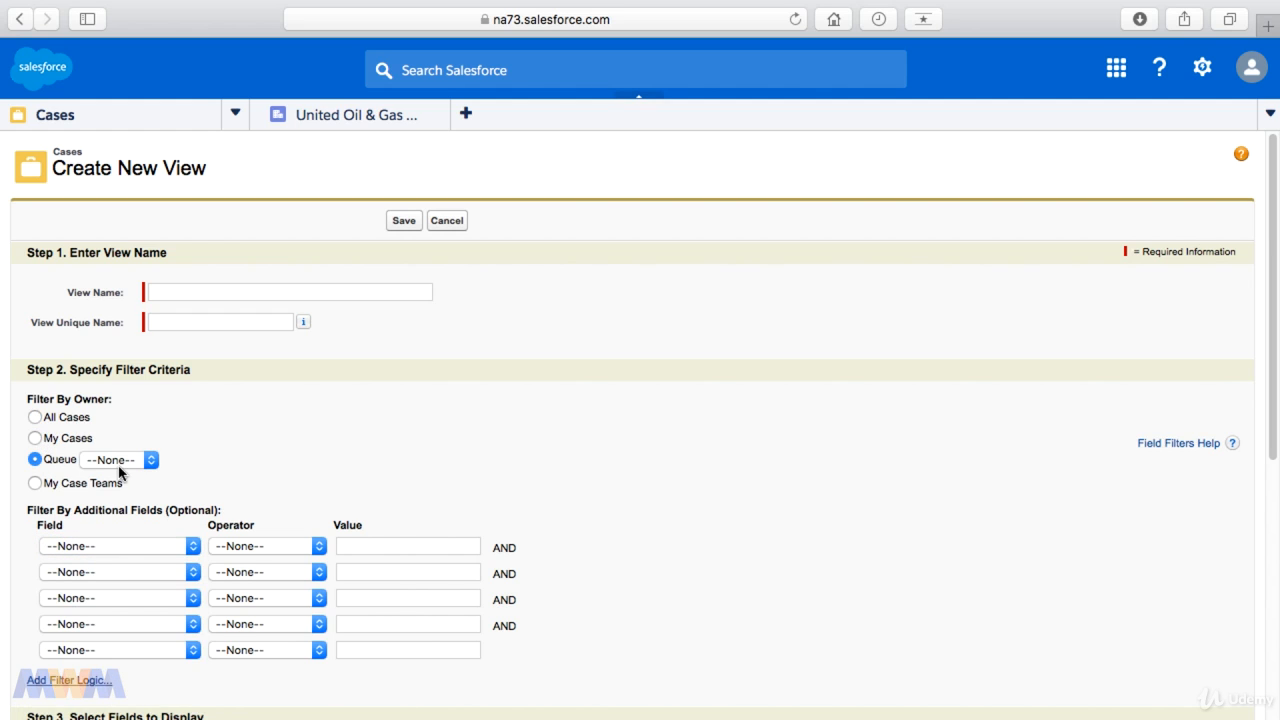
click(120, 466)
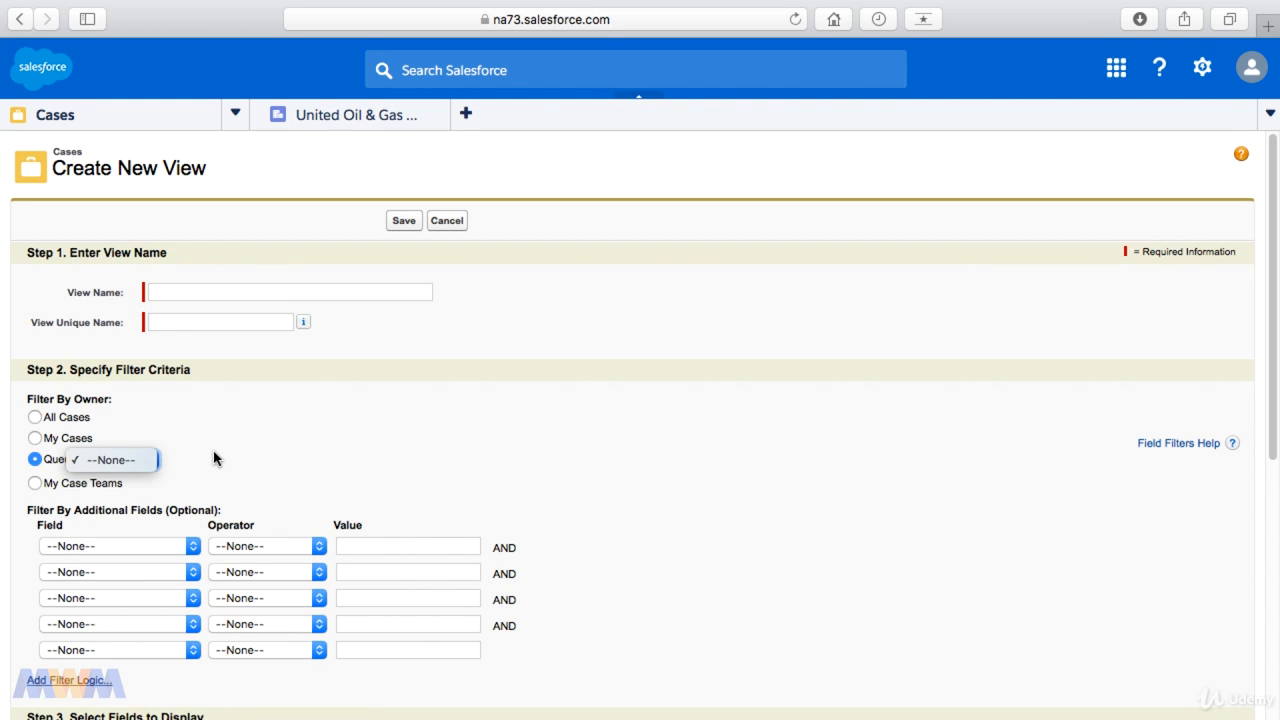
click(215, 449)
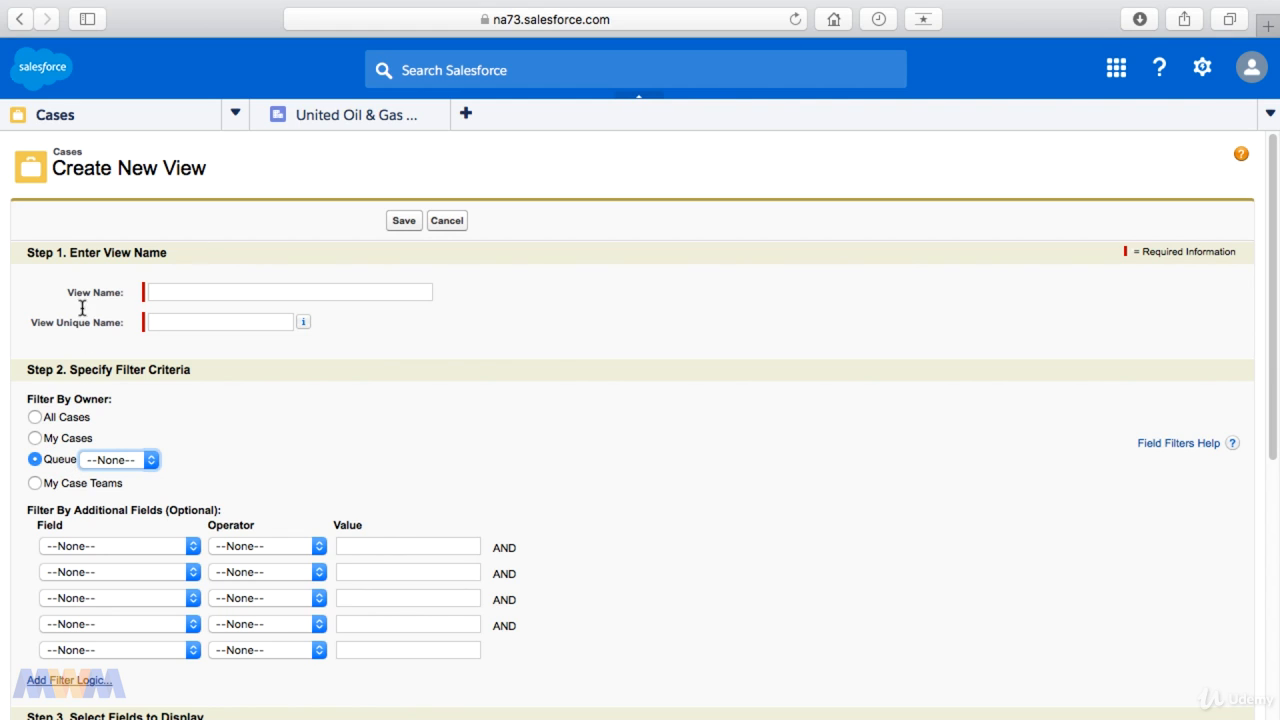
click(37, 418)
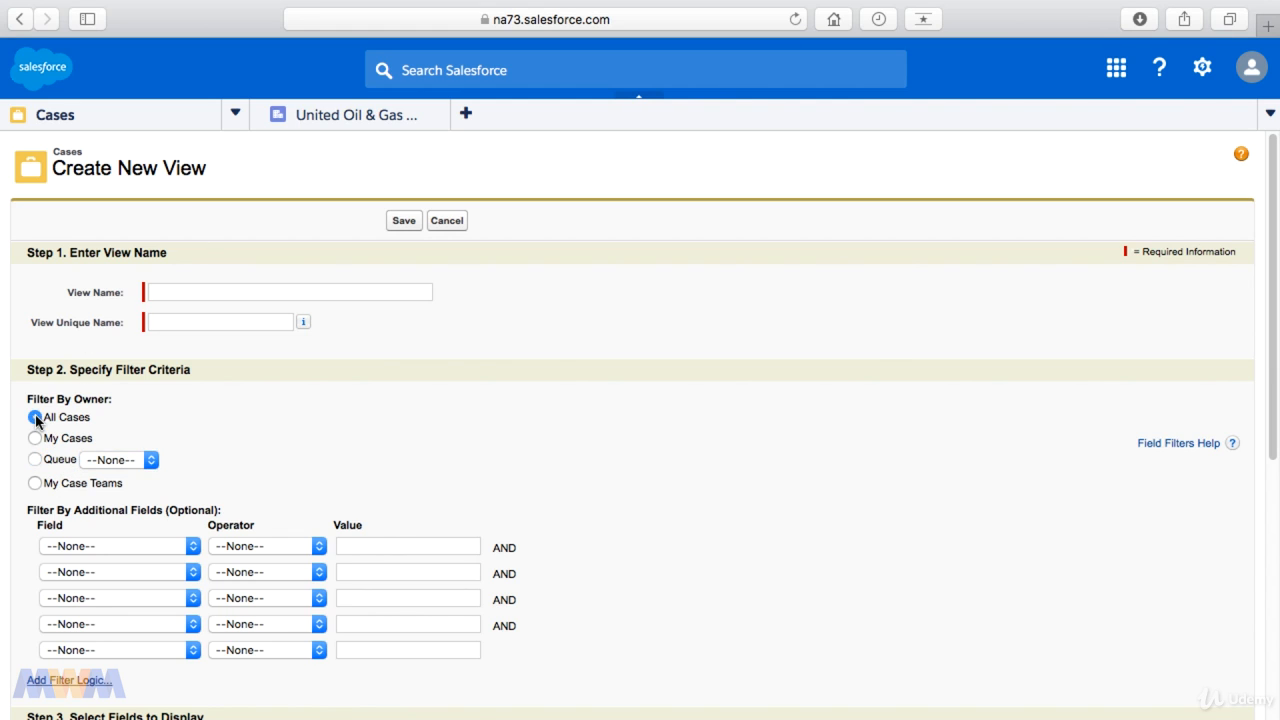
Step: Add a filter where Owner Last Name equals the new user's last name
click(138, 547)
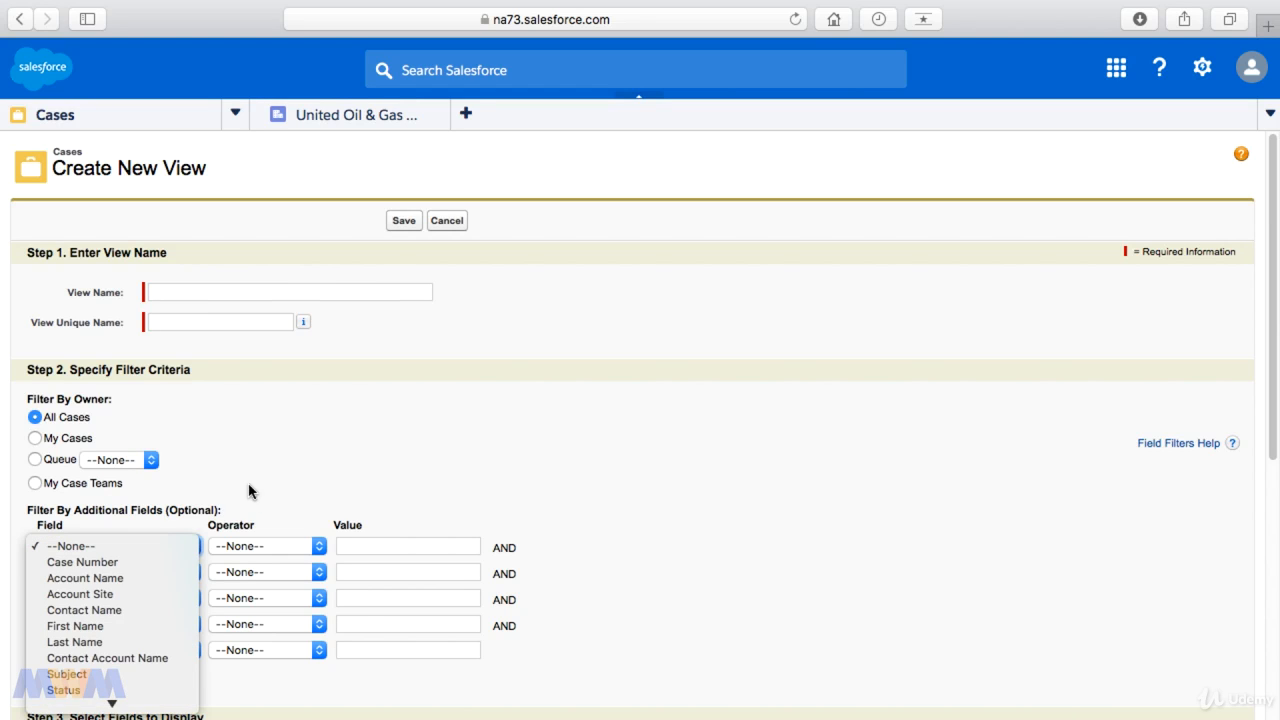
mouse_move(108, 704)
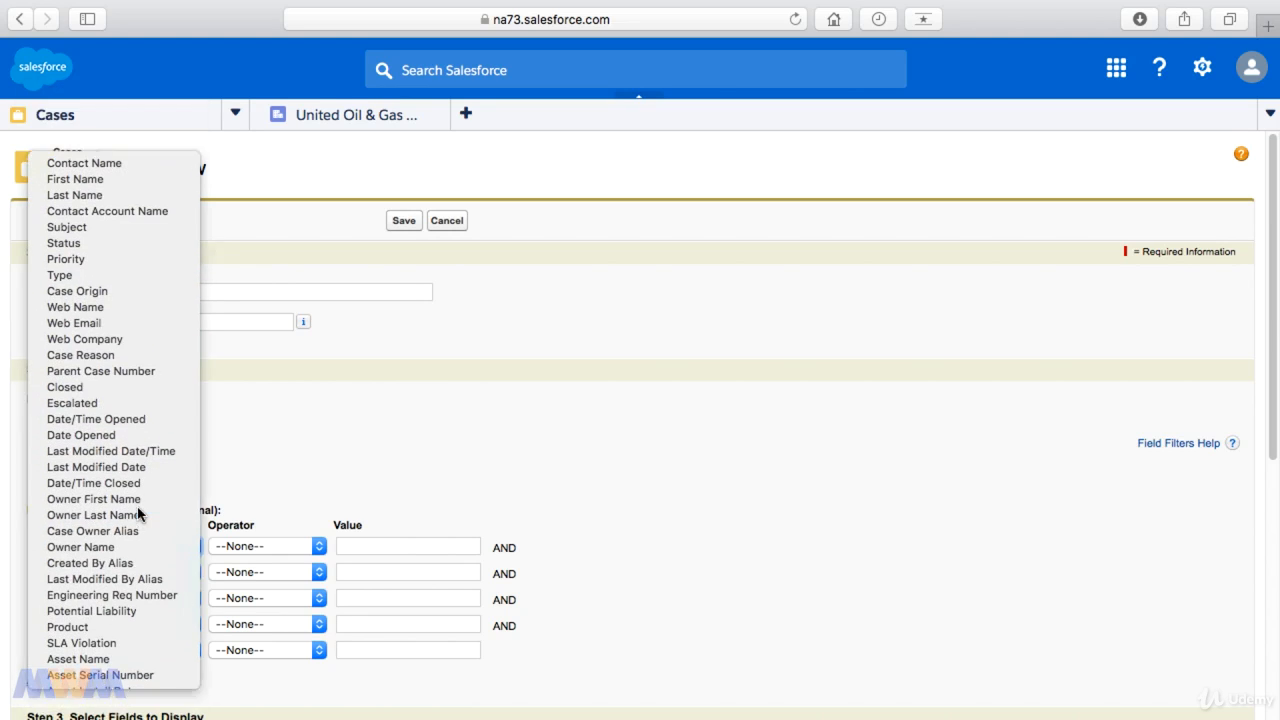
click(139, 514)
click(362, 545)
text(Doe)
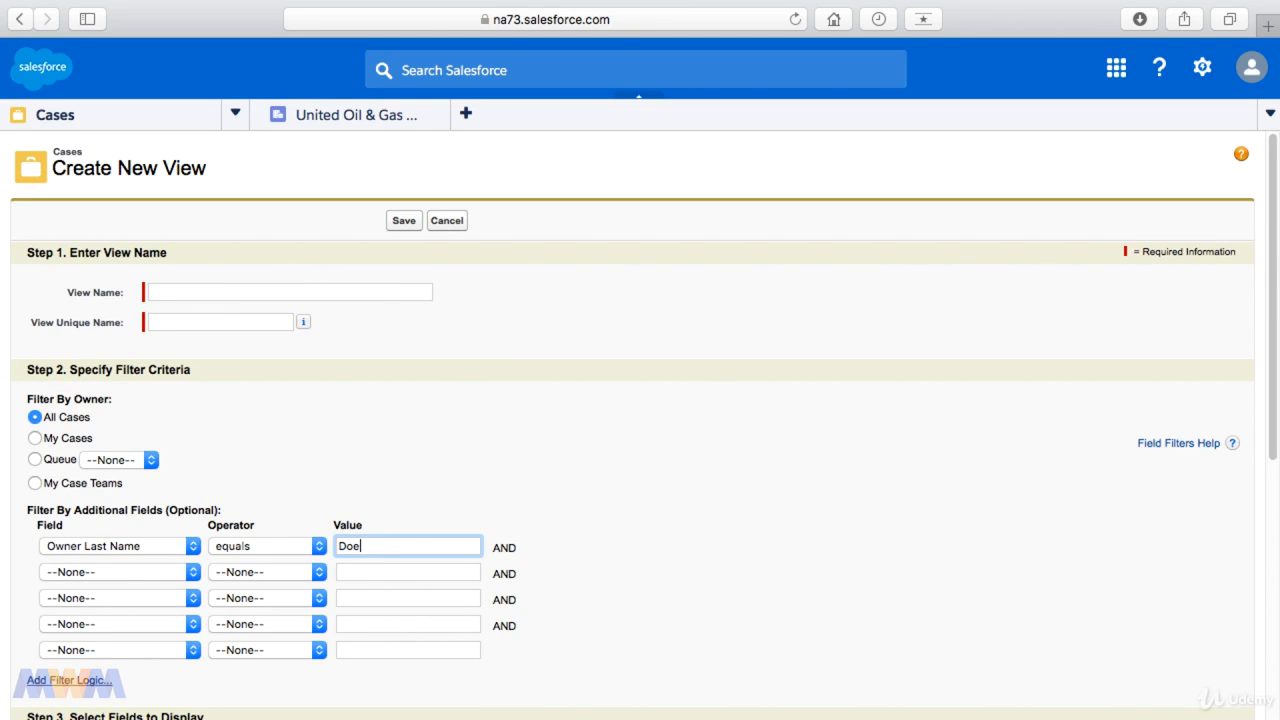
click(666, 488)
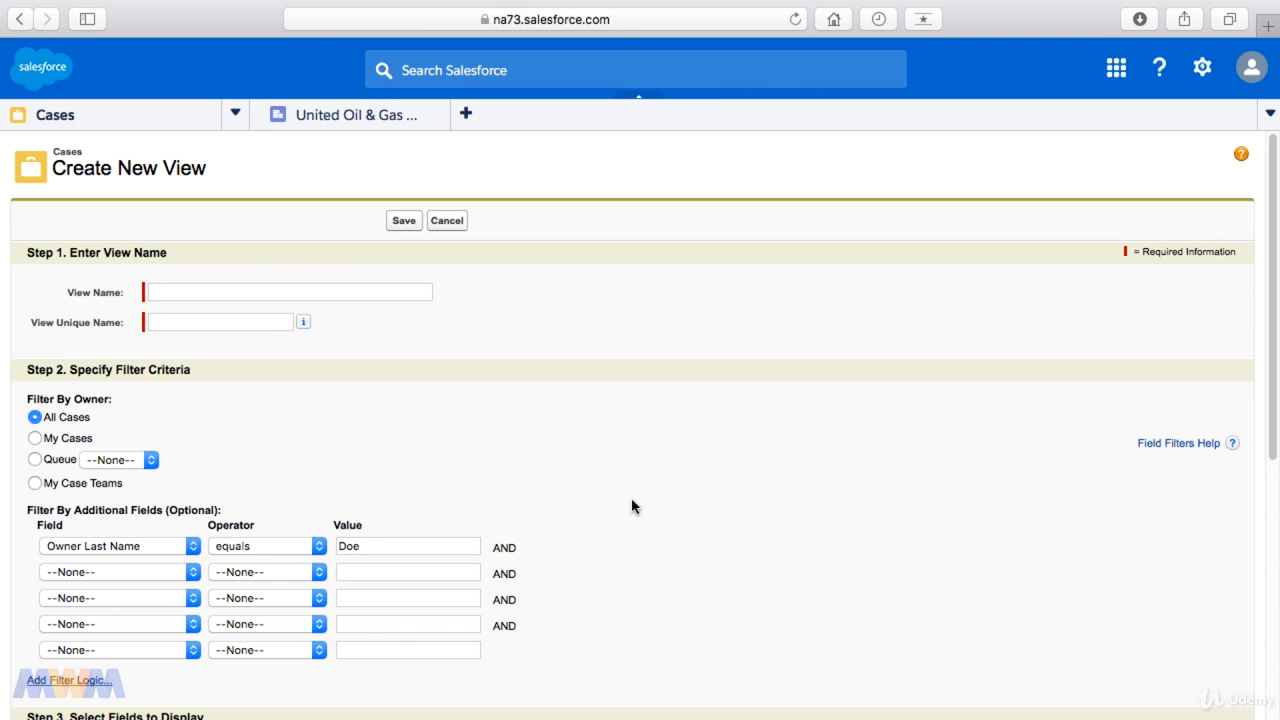
click(317, 550)
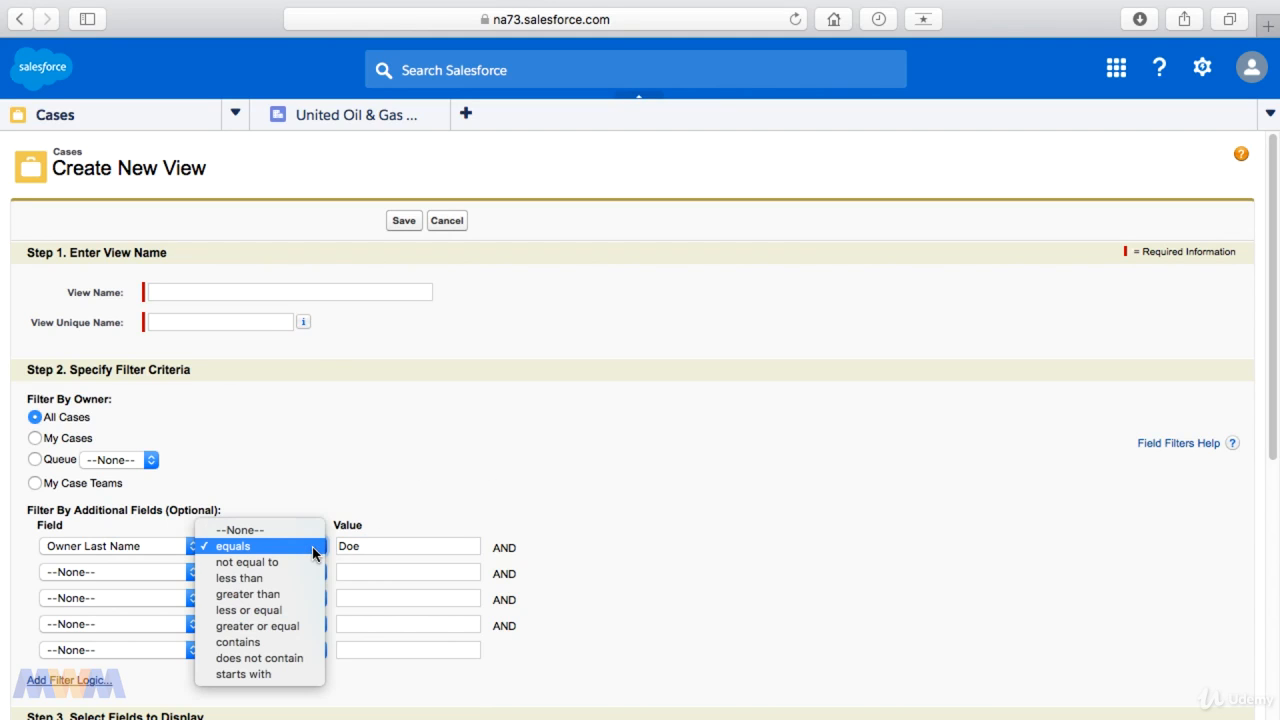
click(257, 642)
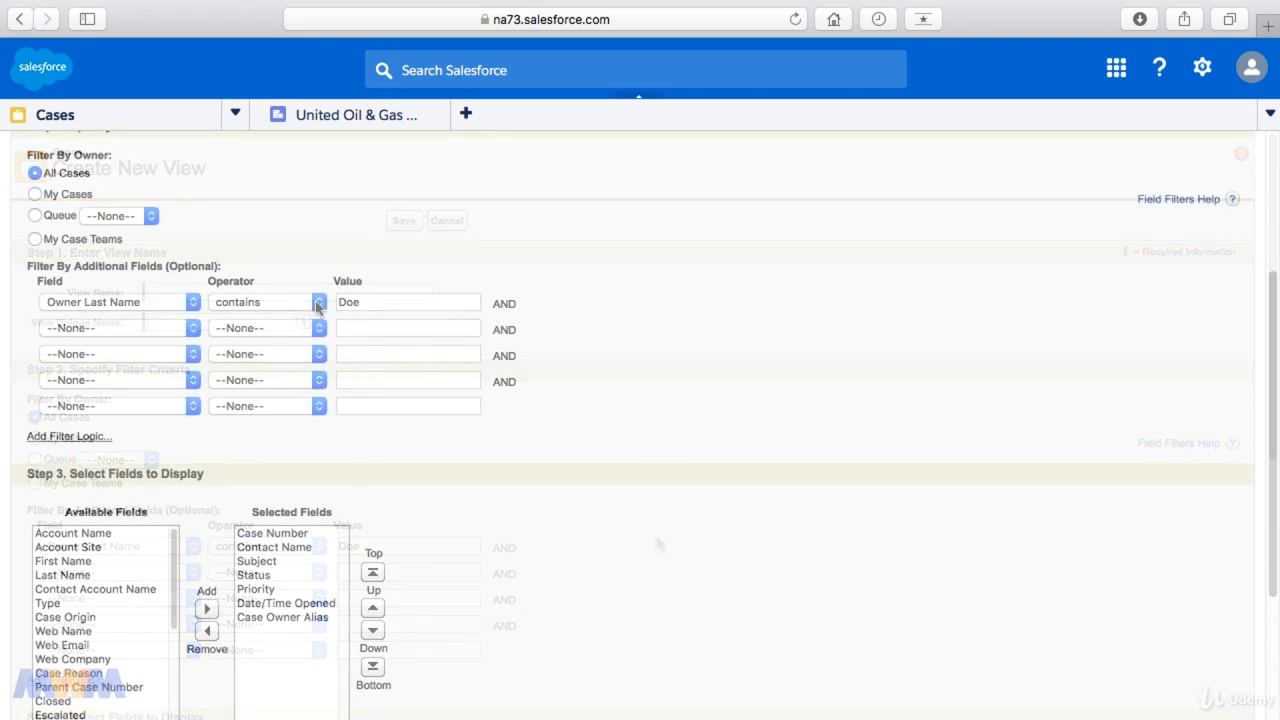
click(317, 302)
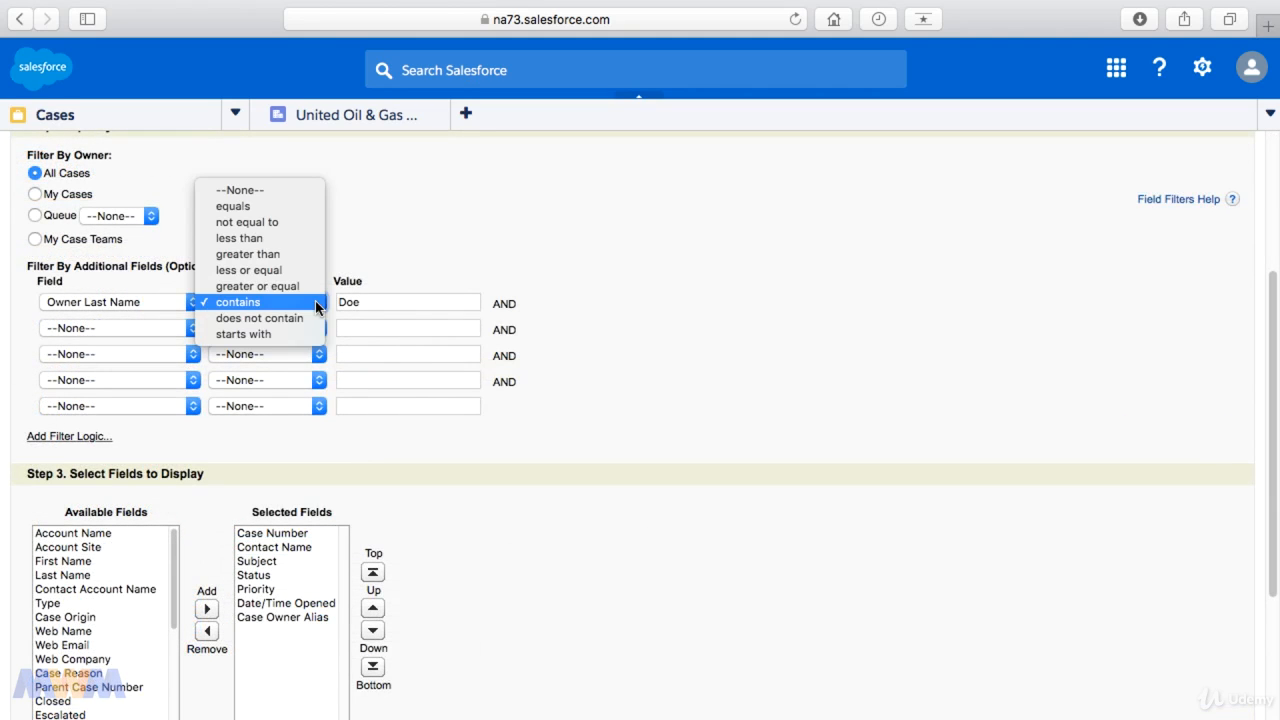
click(240, 206)
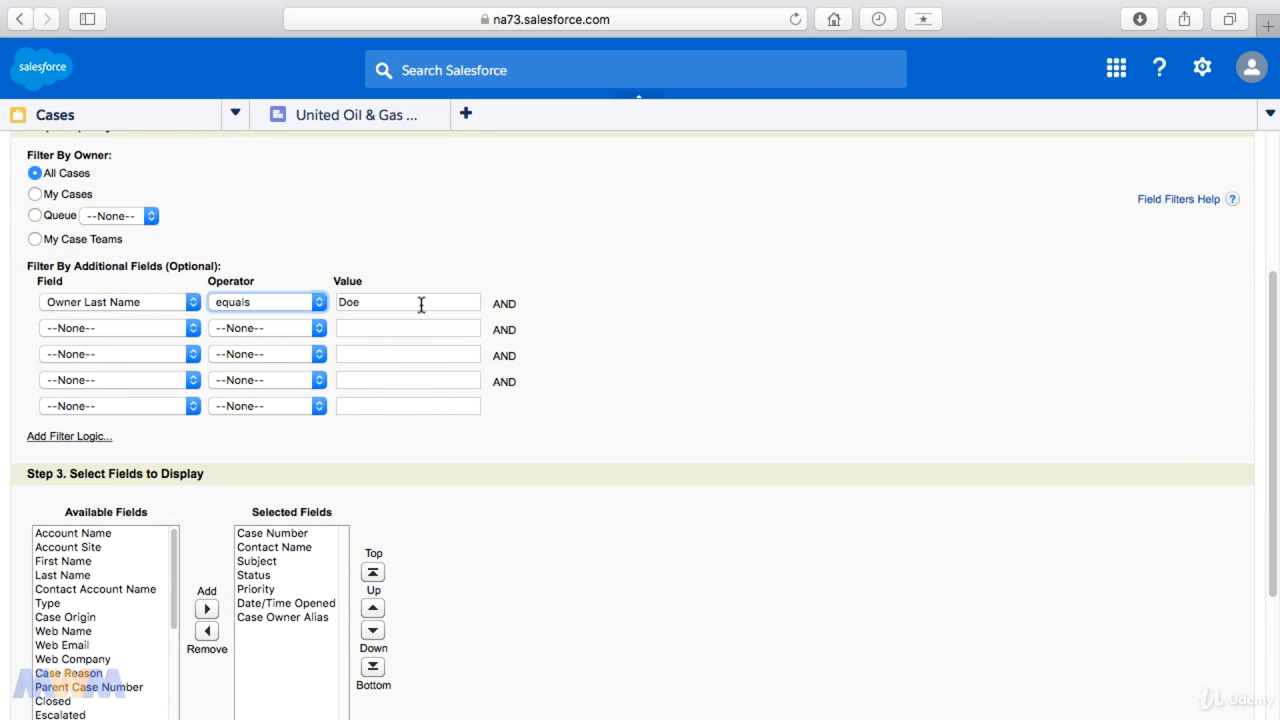
drag(423, 303, 326, 303)
click(686, 529)
Step: Move Case Owner Alias one place up, above Date/Time Opened, in the list view's selected display fields
scroll(600, 531, down, 5)
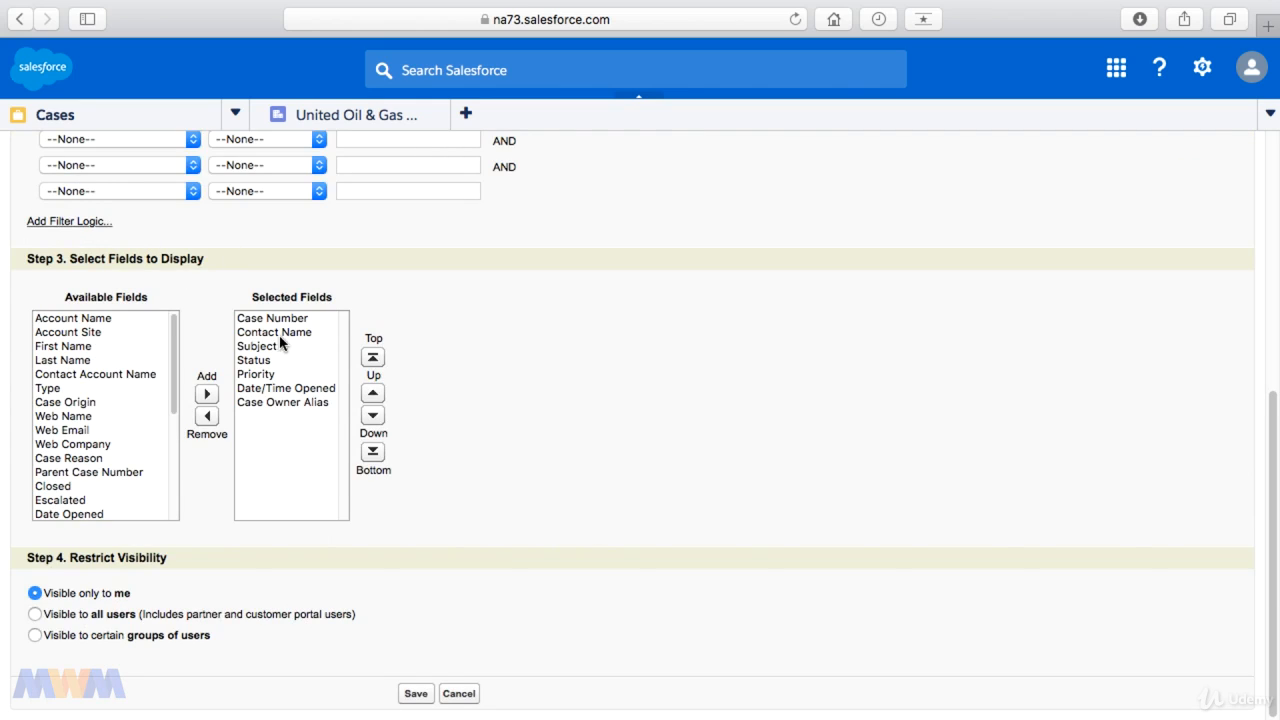
click(314, 403)
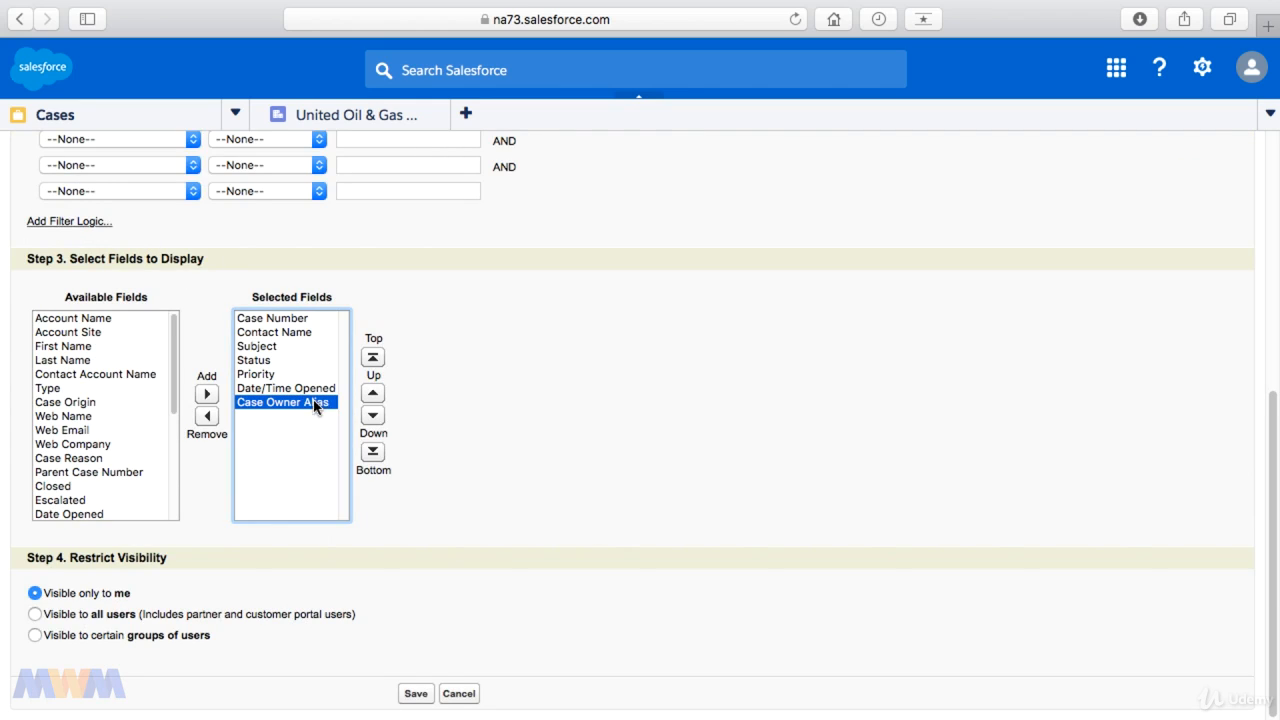
click(373, 393)
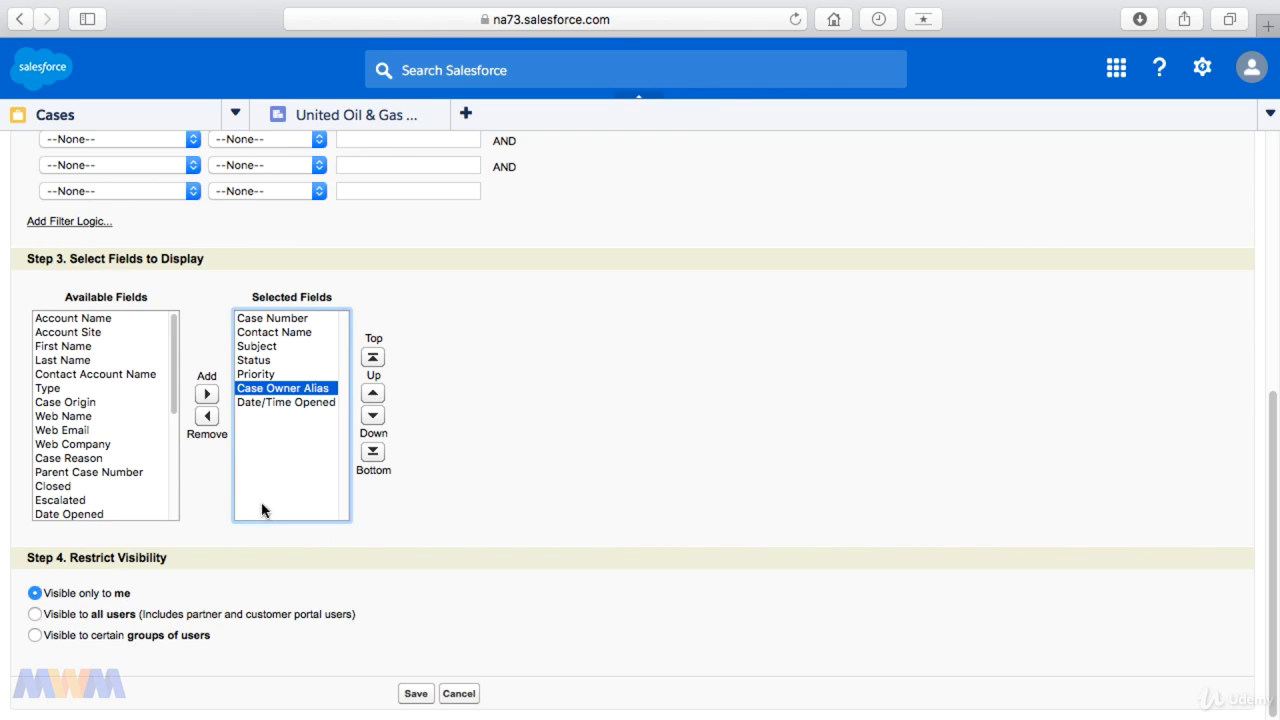
click(318, 577)
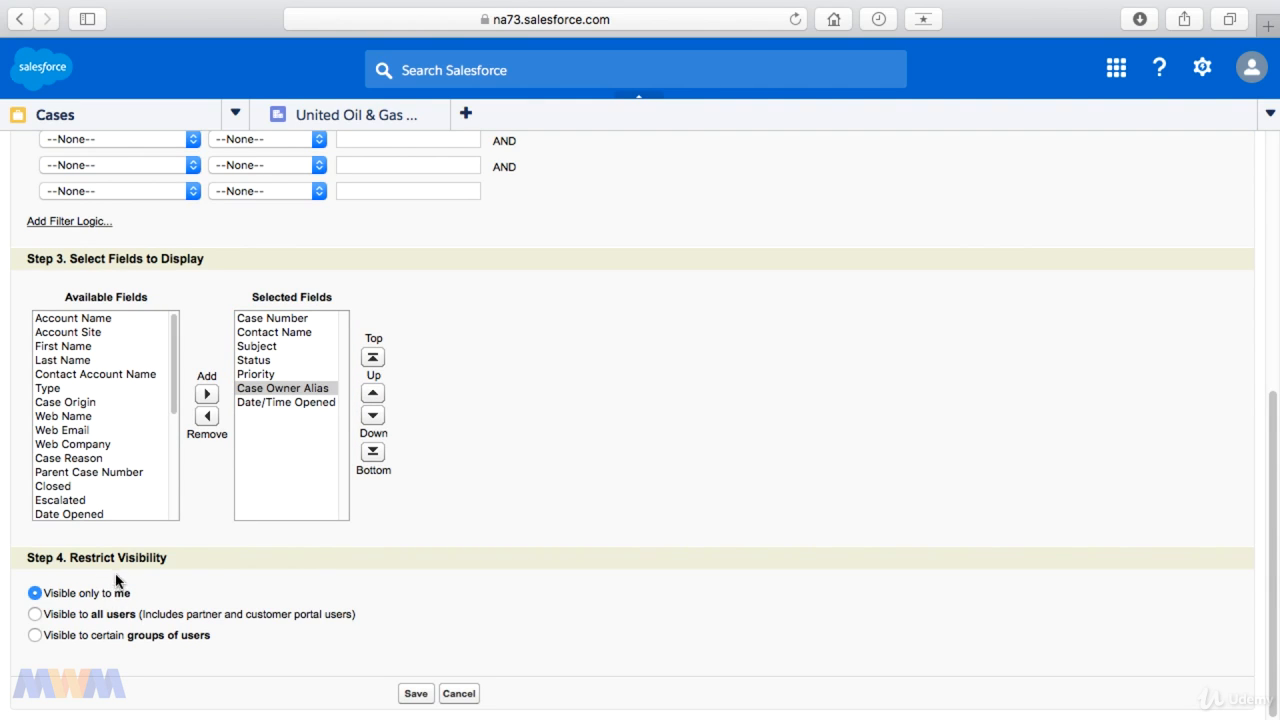
Step: Examine the sharing options for certain groups of users, including Public Groups, Roles, and Roles and Subordinates
click(36, 614)
click(35, 635)
scroll(321, 574, down, 5)
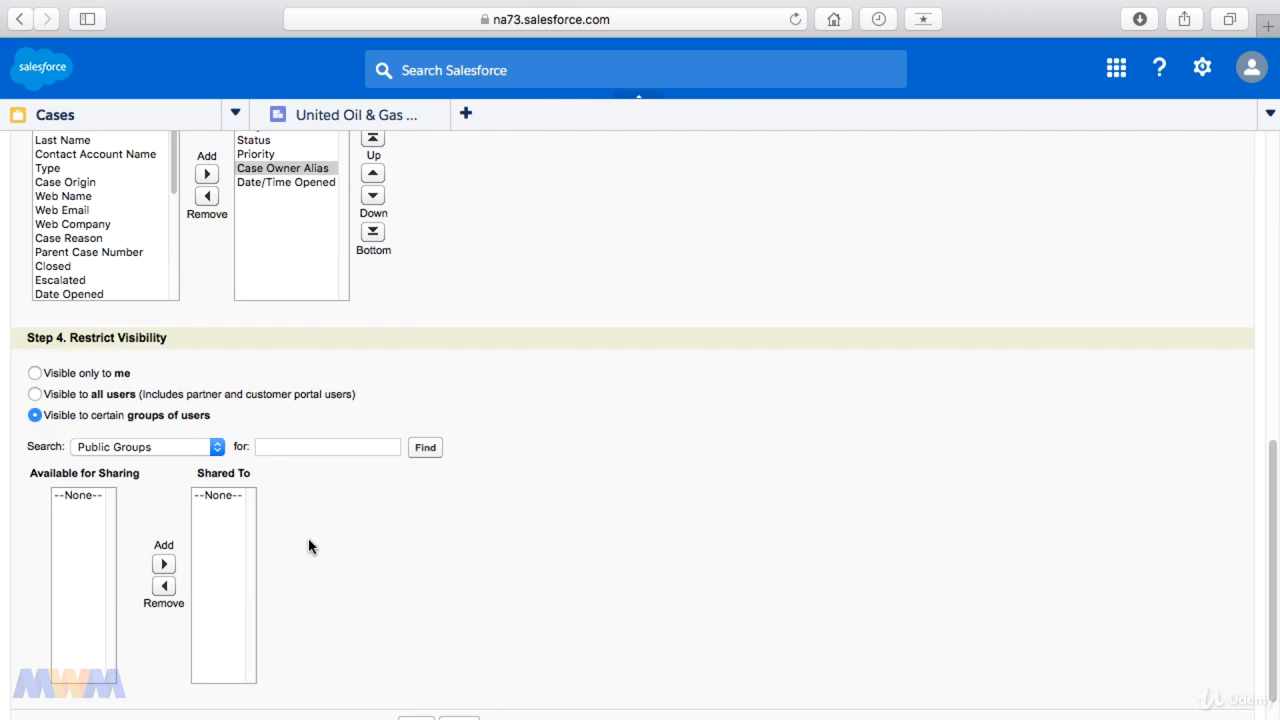
scroll(316, 552, down, 1)
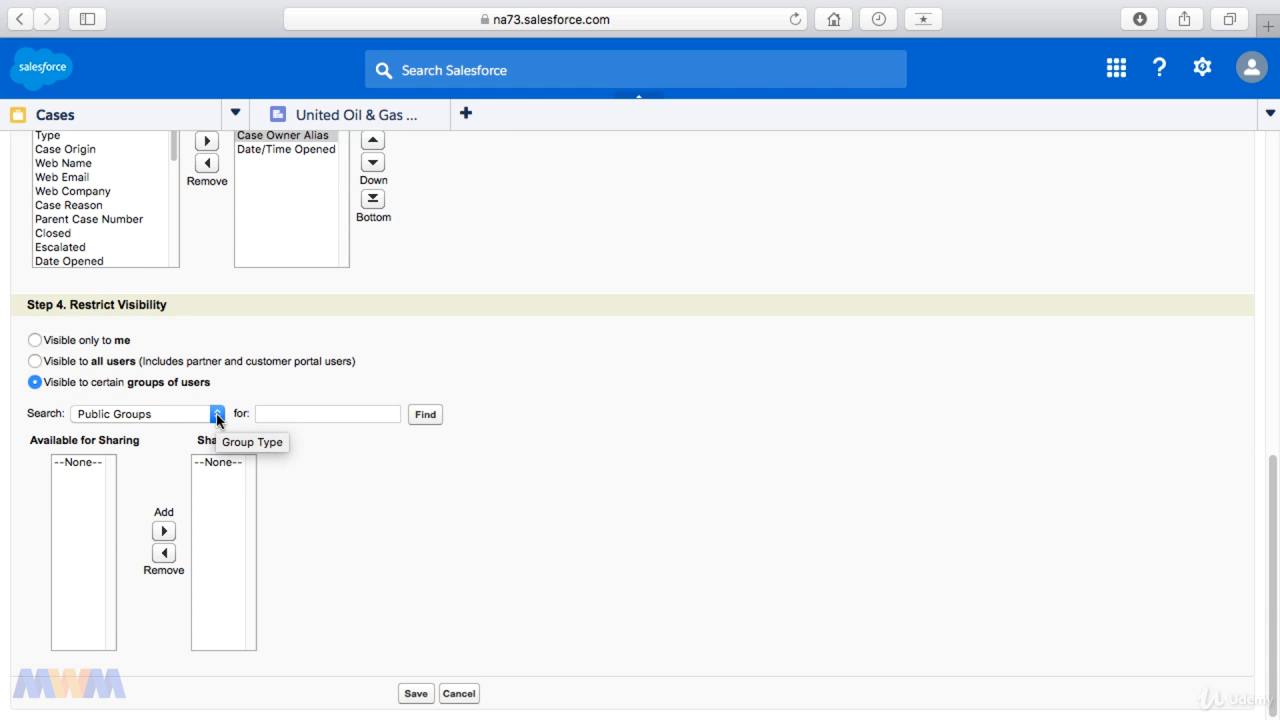
click(218, 418)
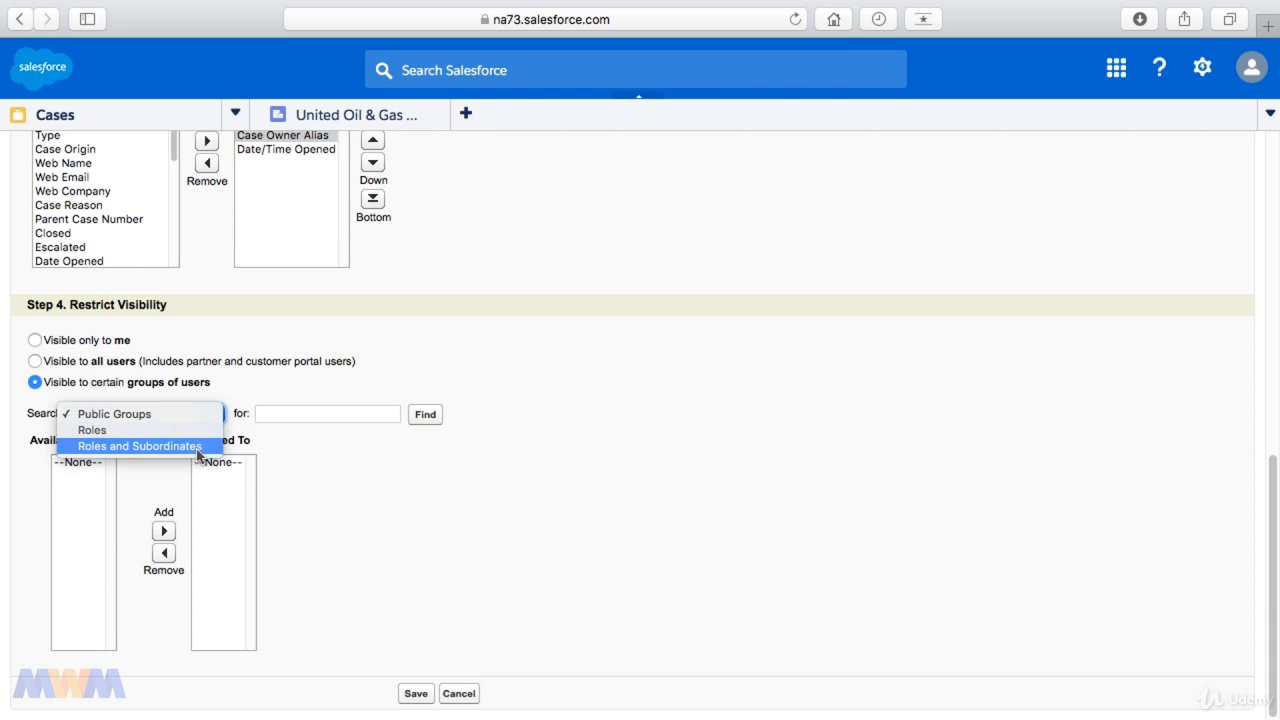
click(173, 420)
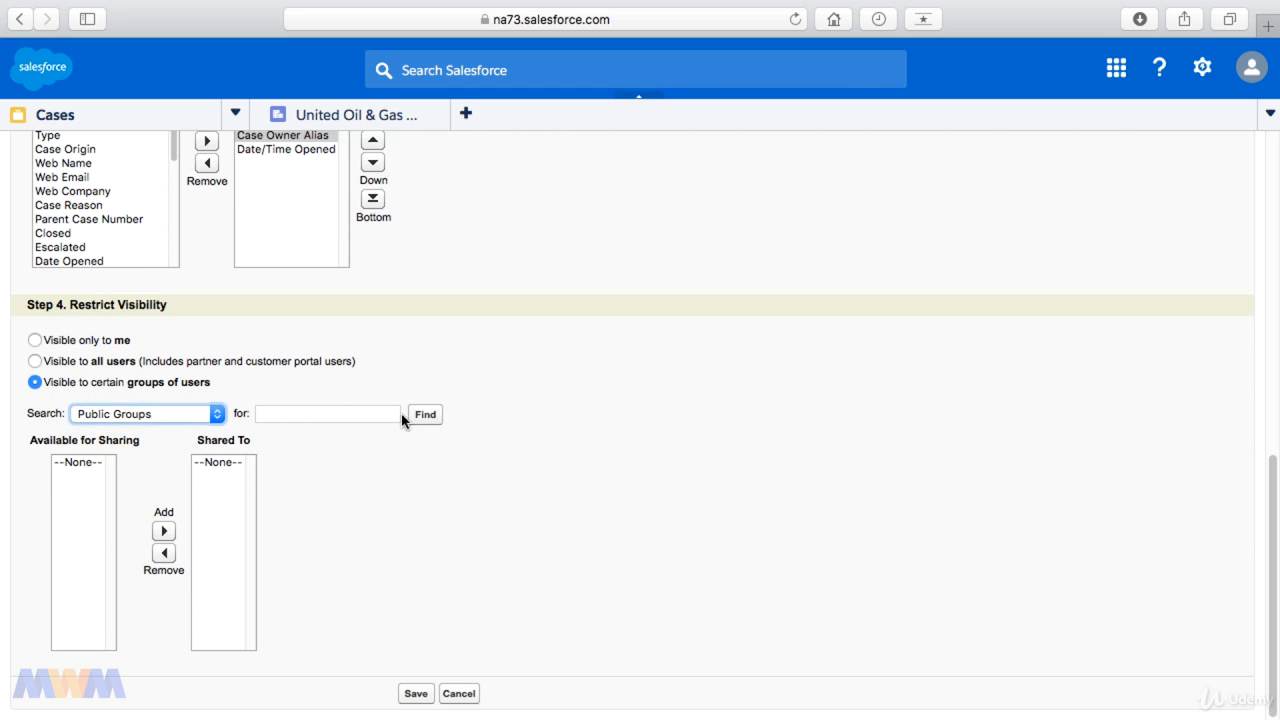
click(421, 417)
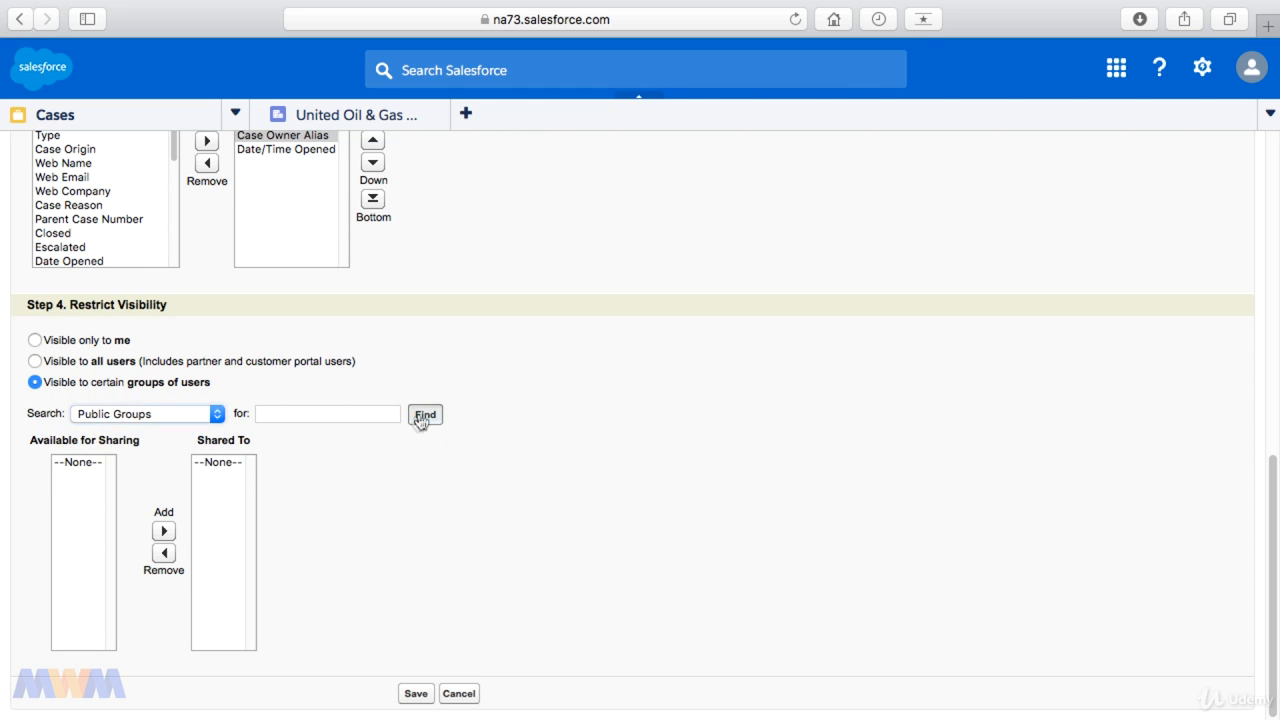
click(216, 414)
click(88, 430)
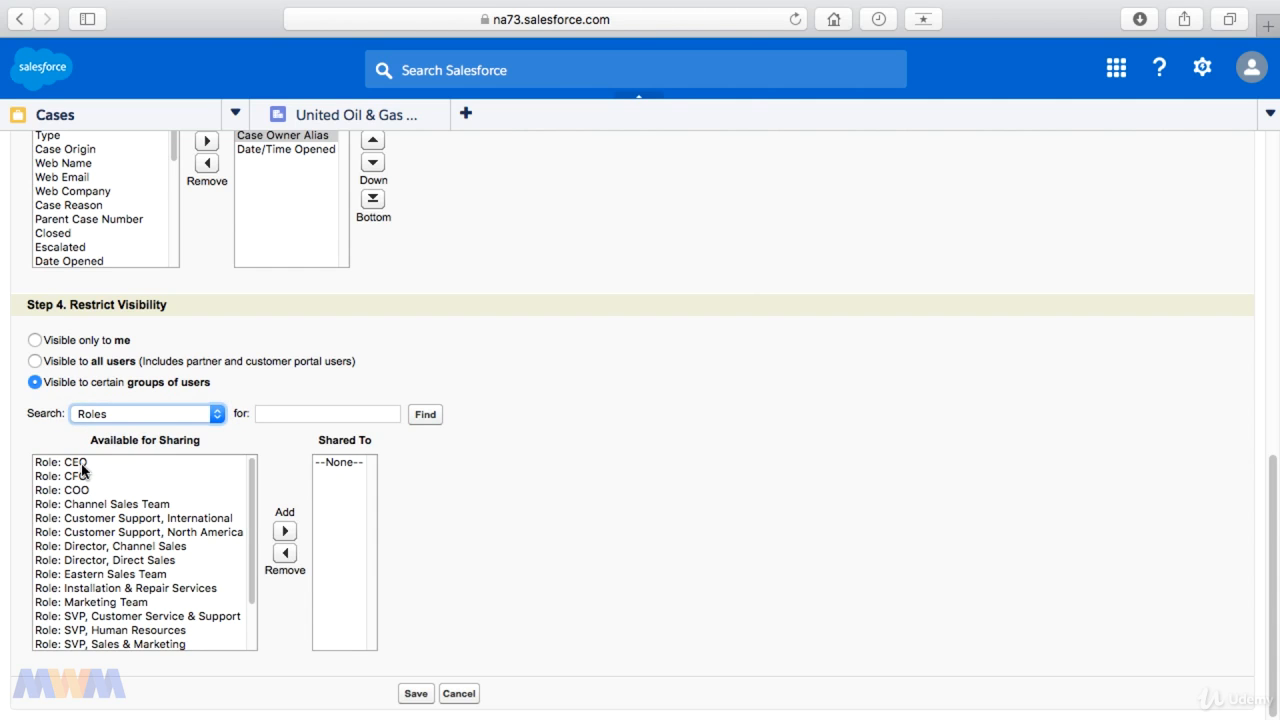
click(173, 415)
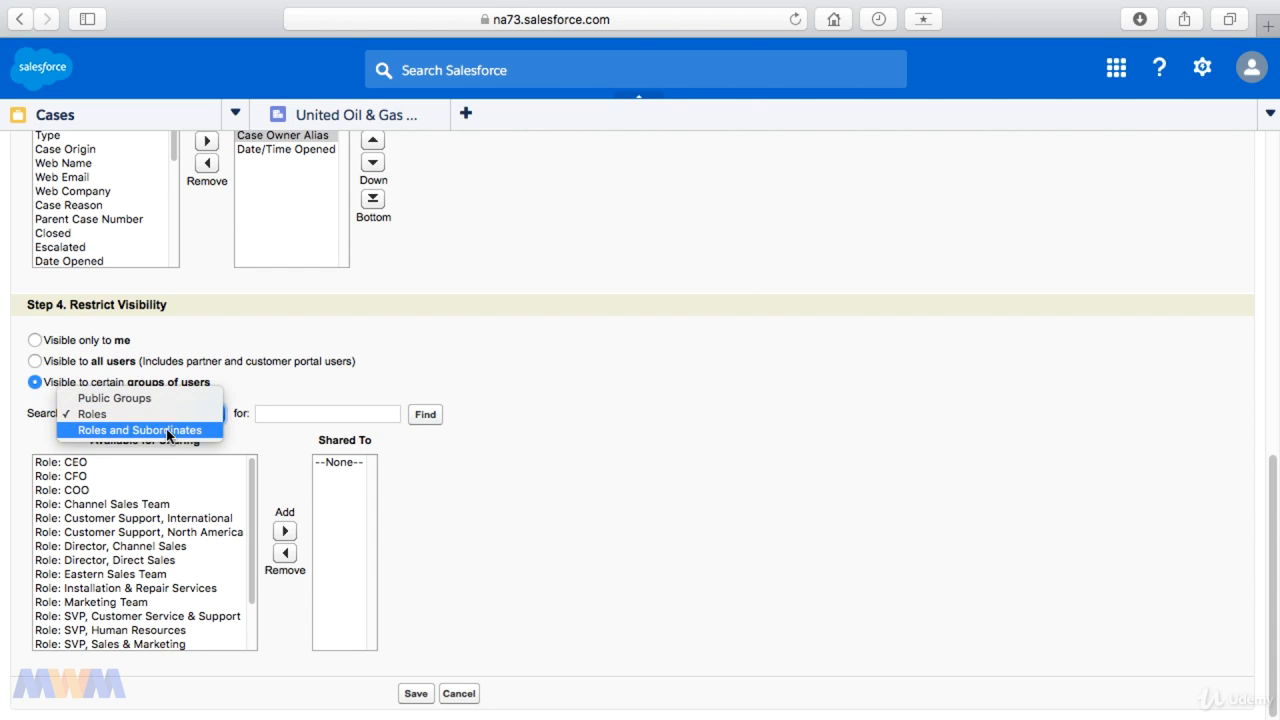
click(166, 432)
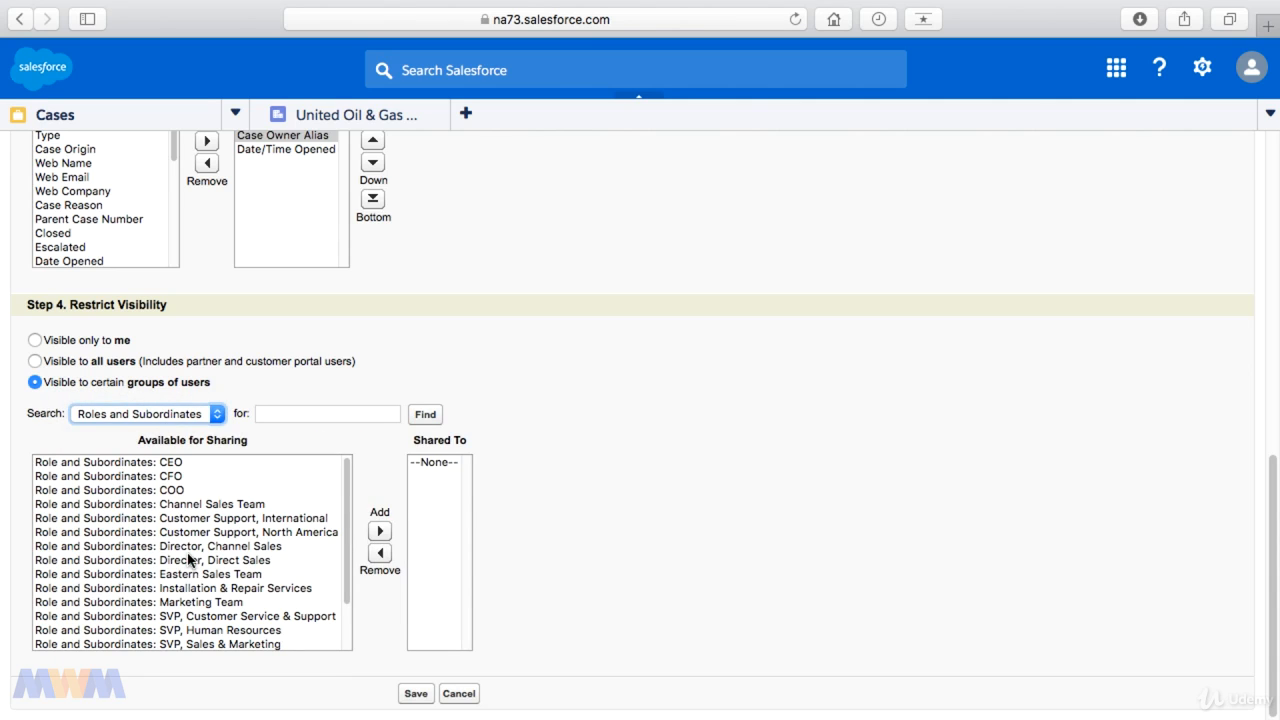
Step: Make the view visible to all users, name it with the new user's last name followed by "Cases", and save it
click(35, 362)
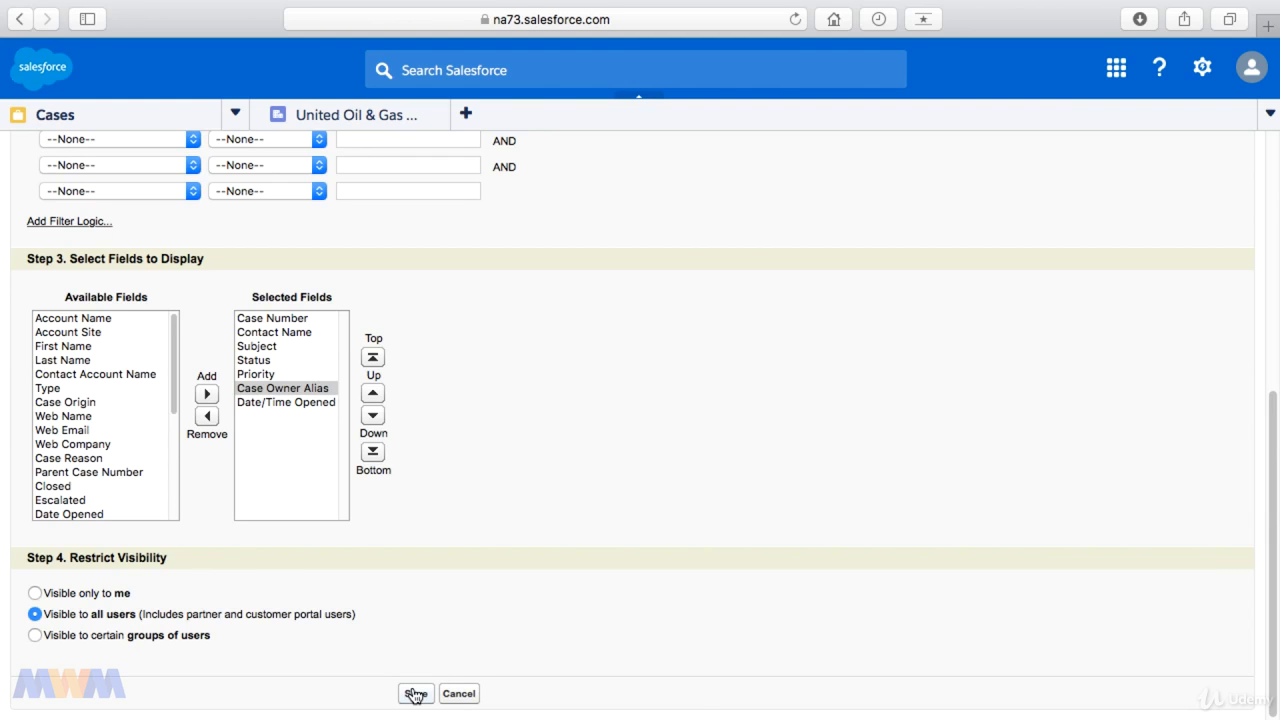
scroll(441, 581, up, 10)
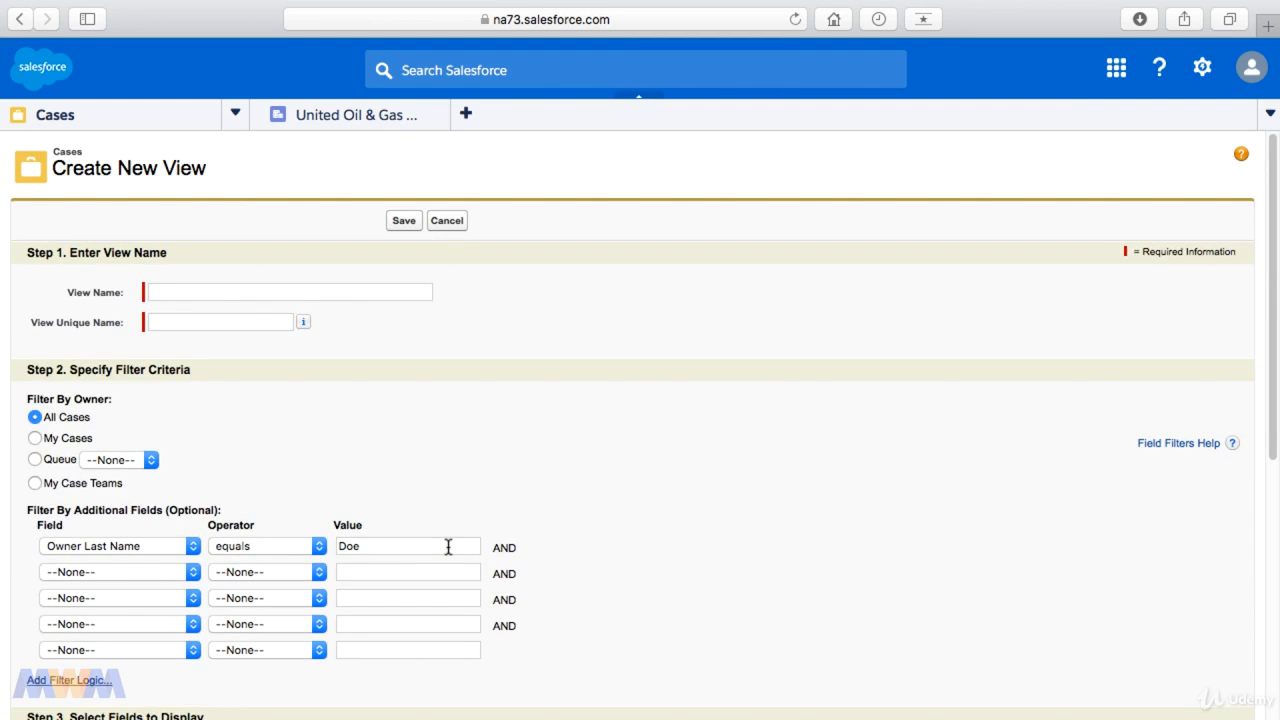
click(174, 291)
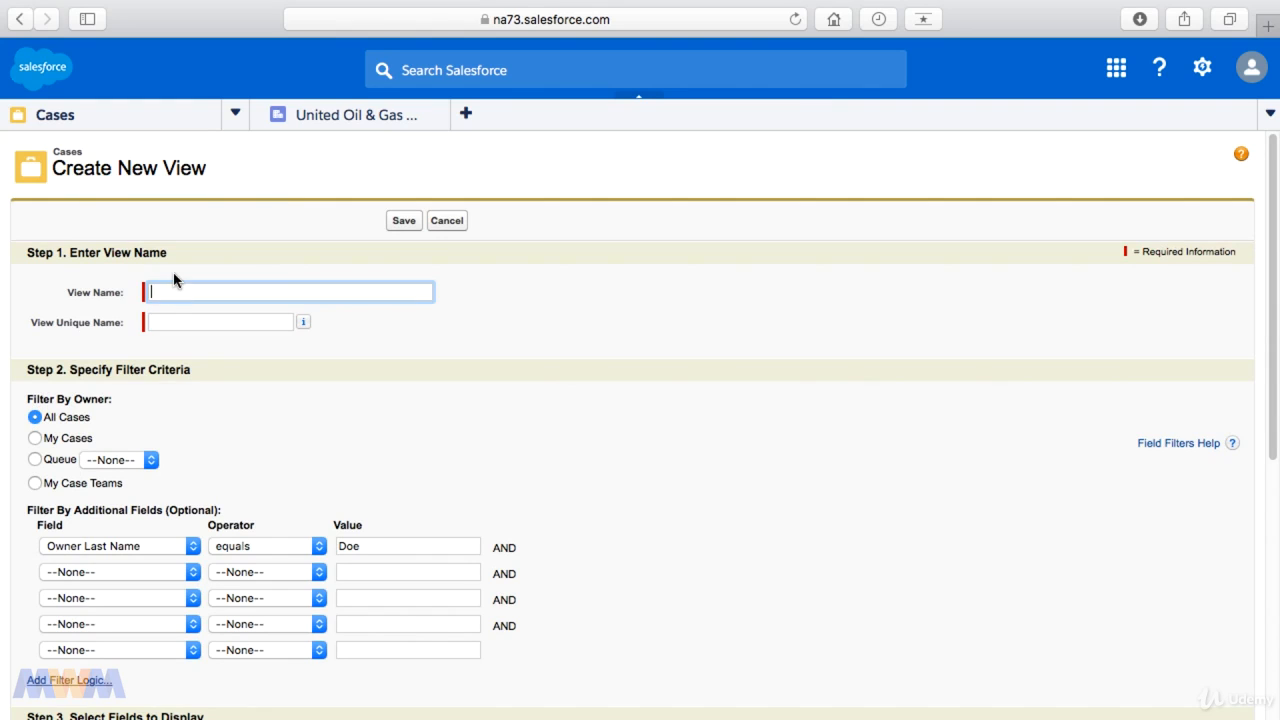
text(Doe Cases)
key(Tab)
click(401, 222)
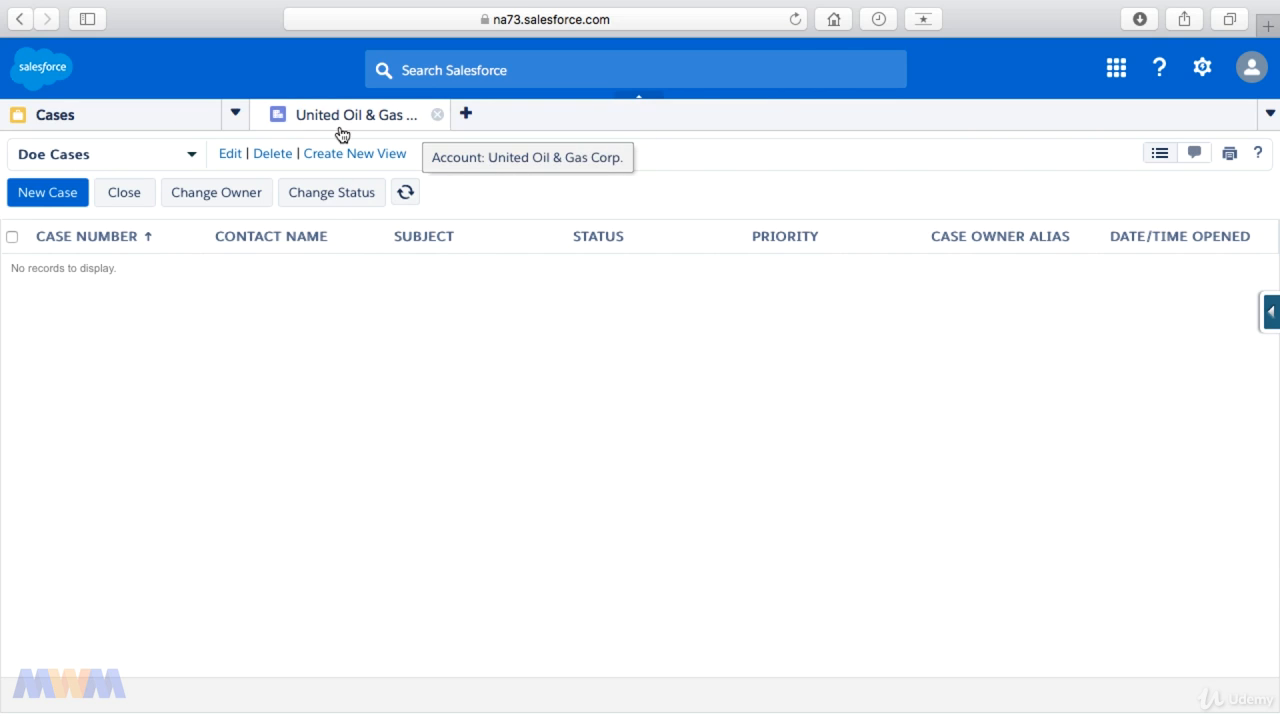
Step: Switch the case list to All Open Cases and open the case about electrical wiring installation for GC5060
click(192, 157)
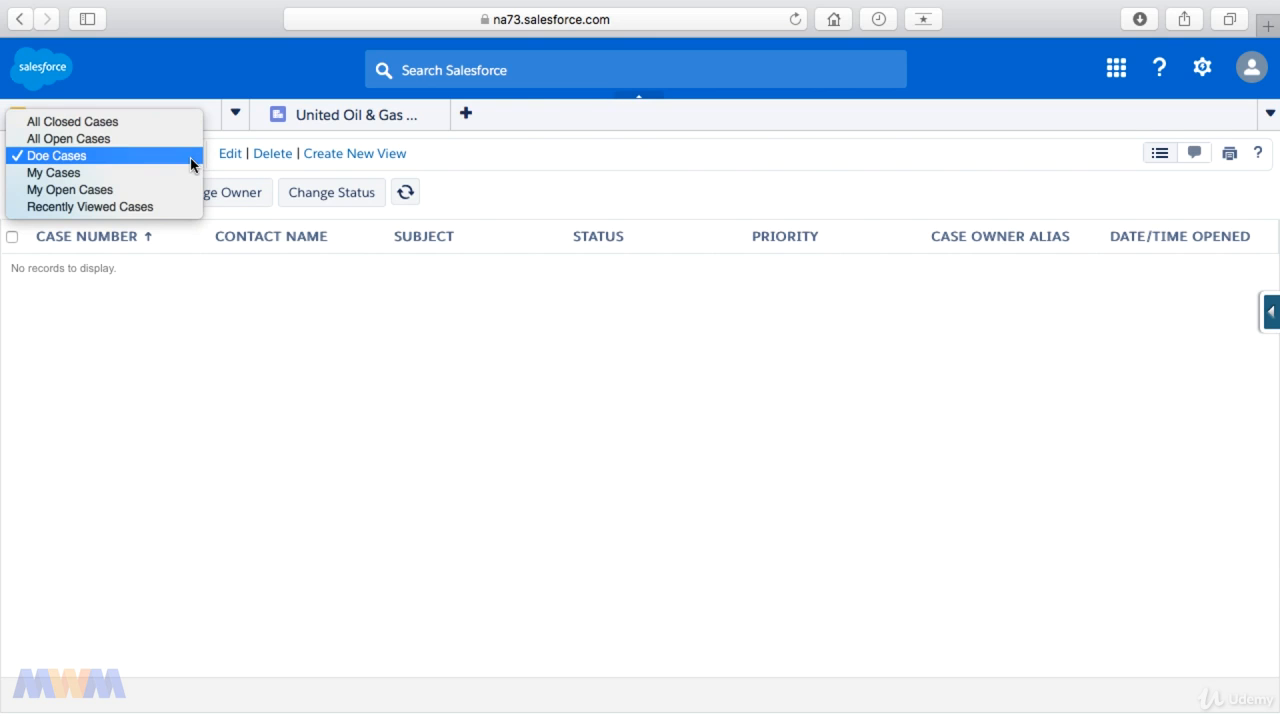
click(143, 139)
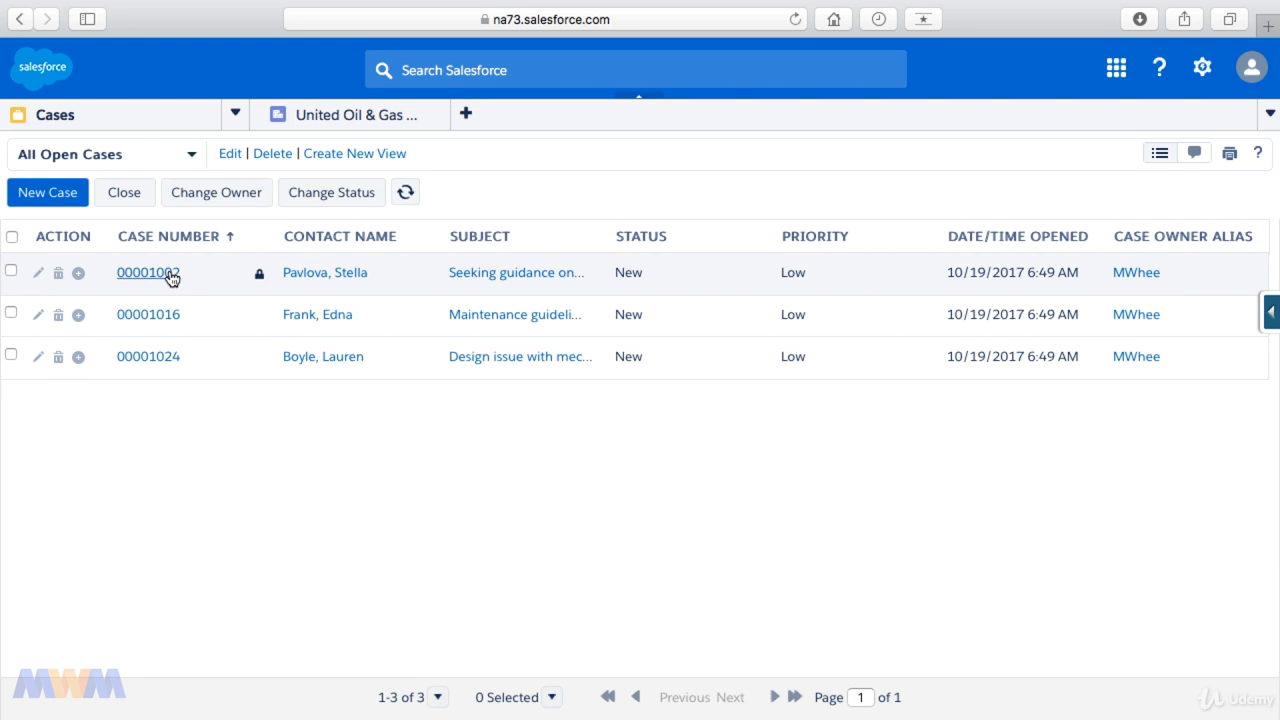
click(168, 273)
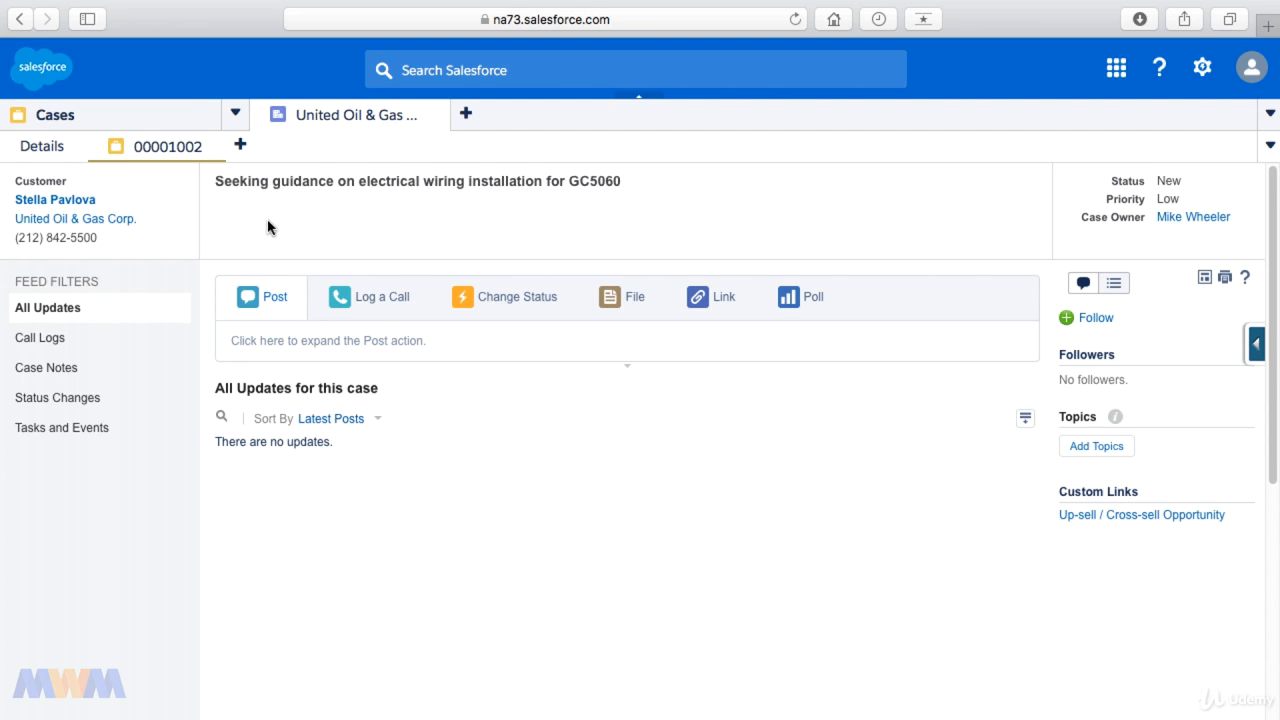
Step: Return to the Cases list and reopen the United Oil & Gas account's tab
click(237, 118)
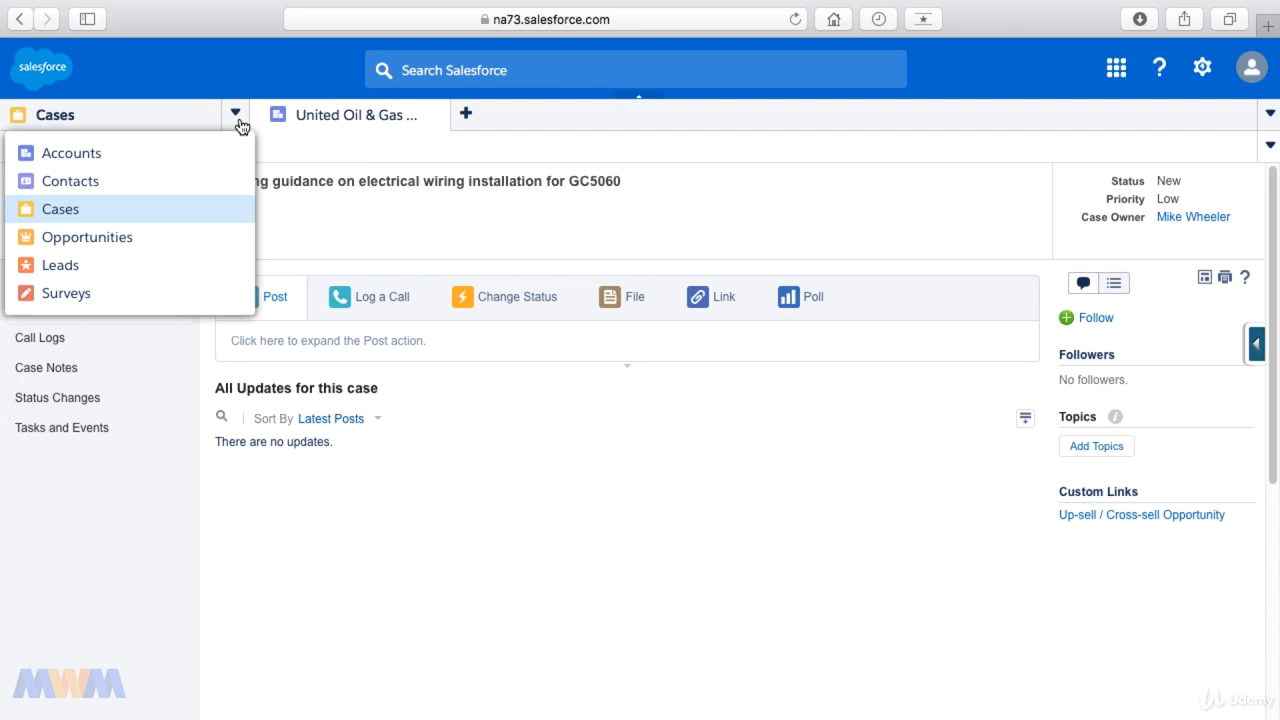
click(558, 125)
click(235, 119)
click(79, 222)
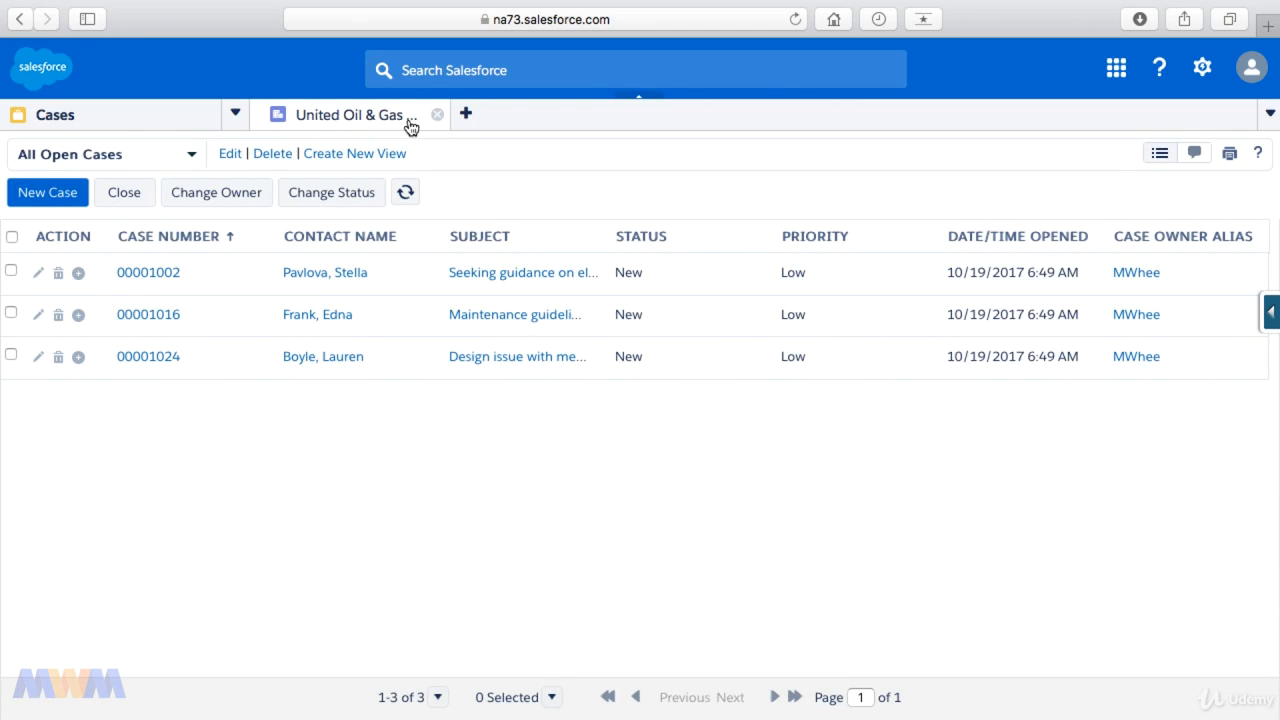
click(373, 121)
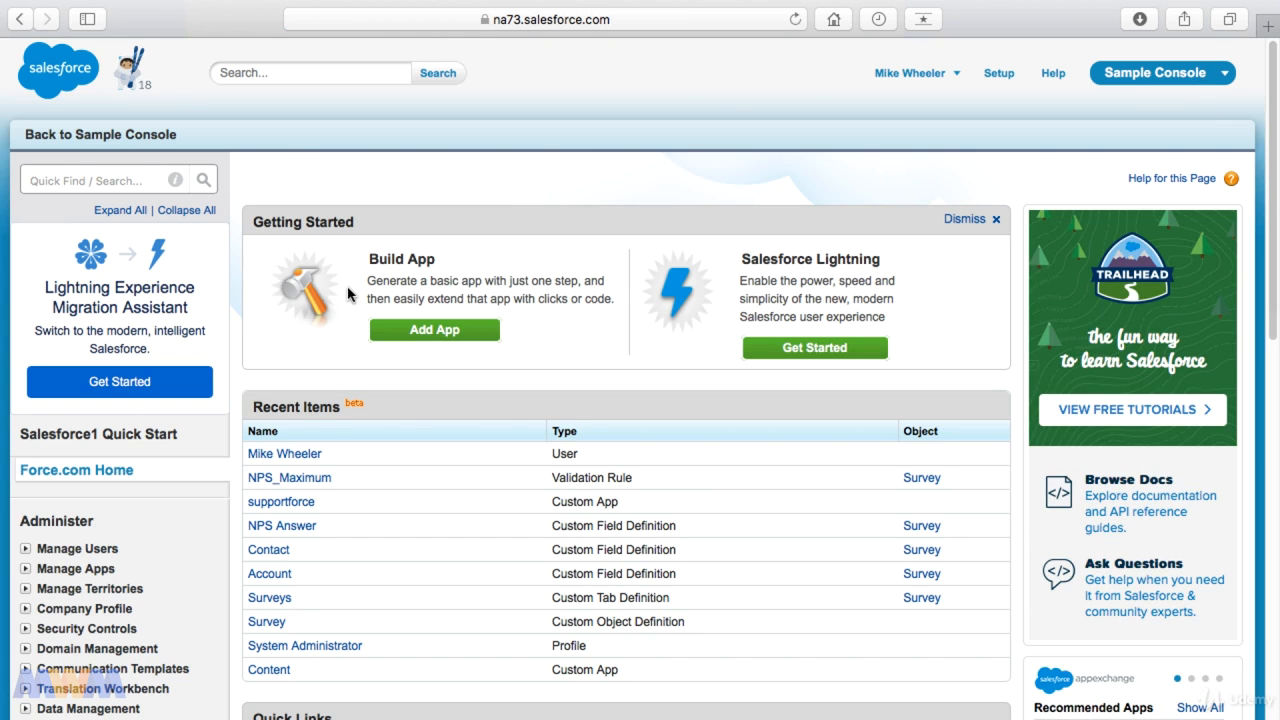
Step: Search Setup for "app", go to the Apps page and open the Sample Console app for editing
click(84, 182)
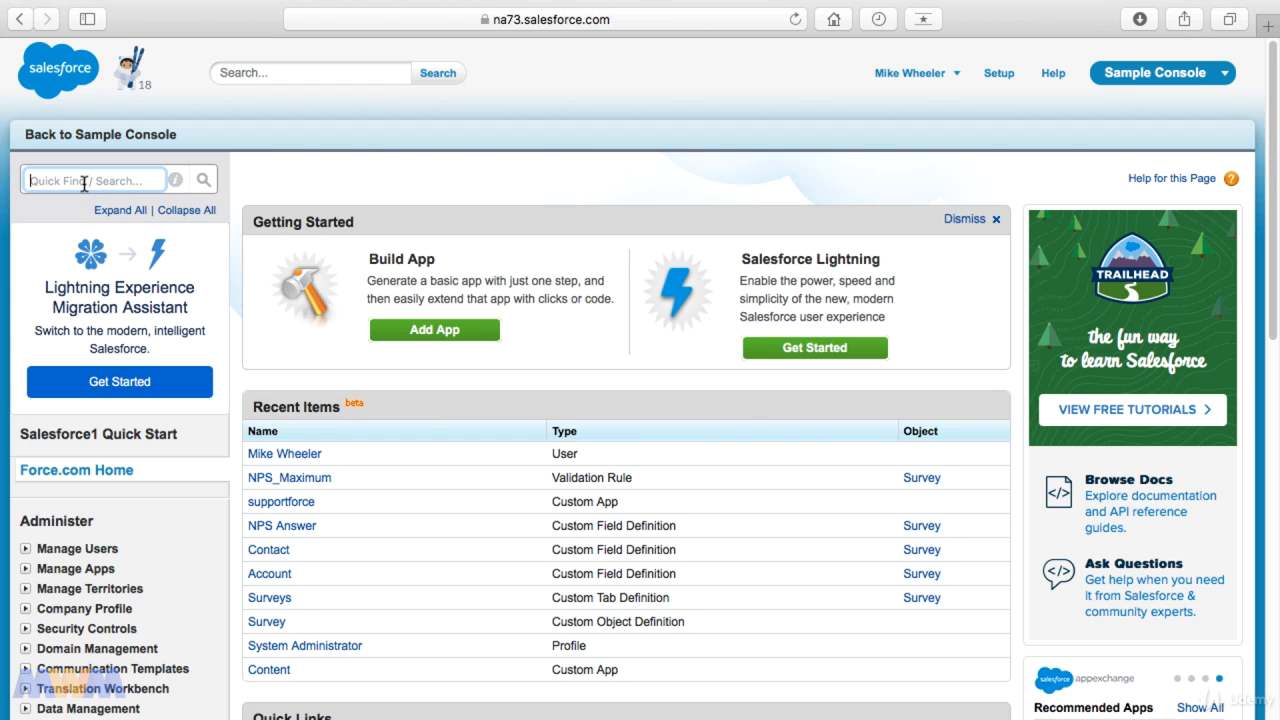
text(app)
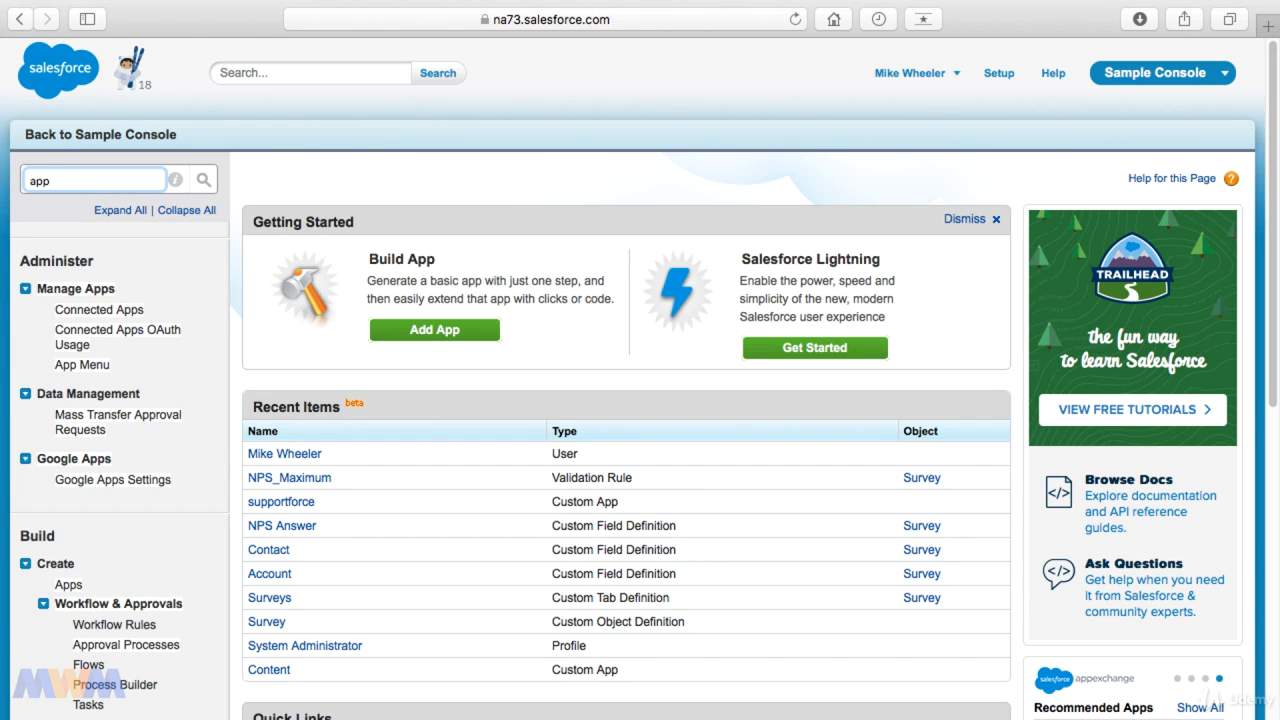
click(68, 586)
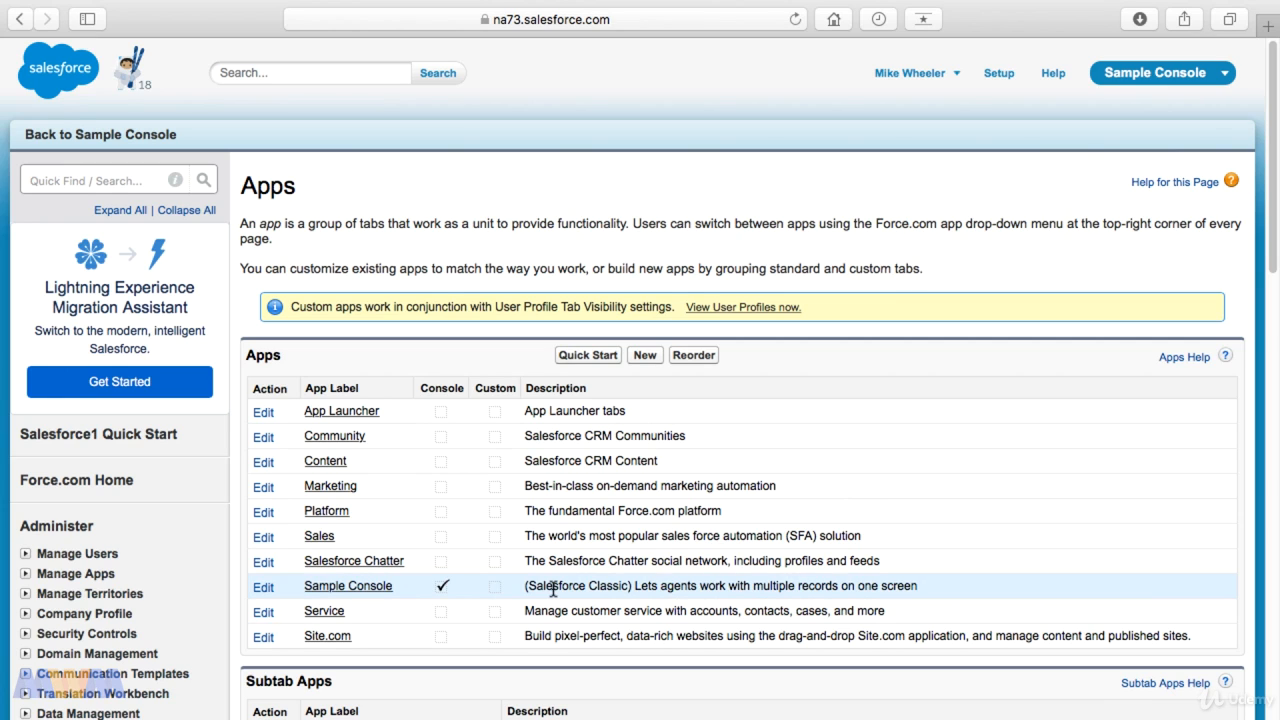
drag(553, 590, 605, 585)
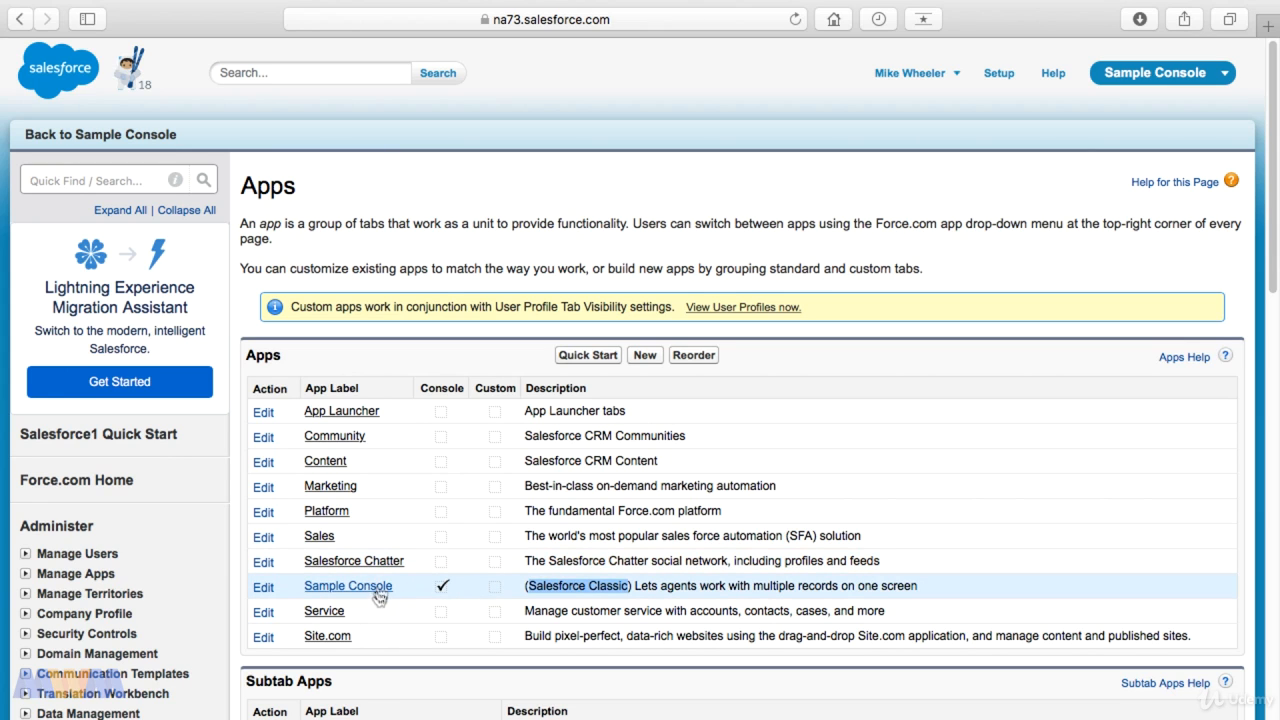
click(263, 590)
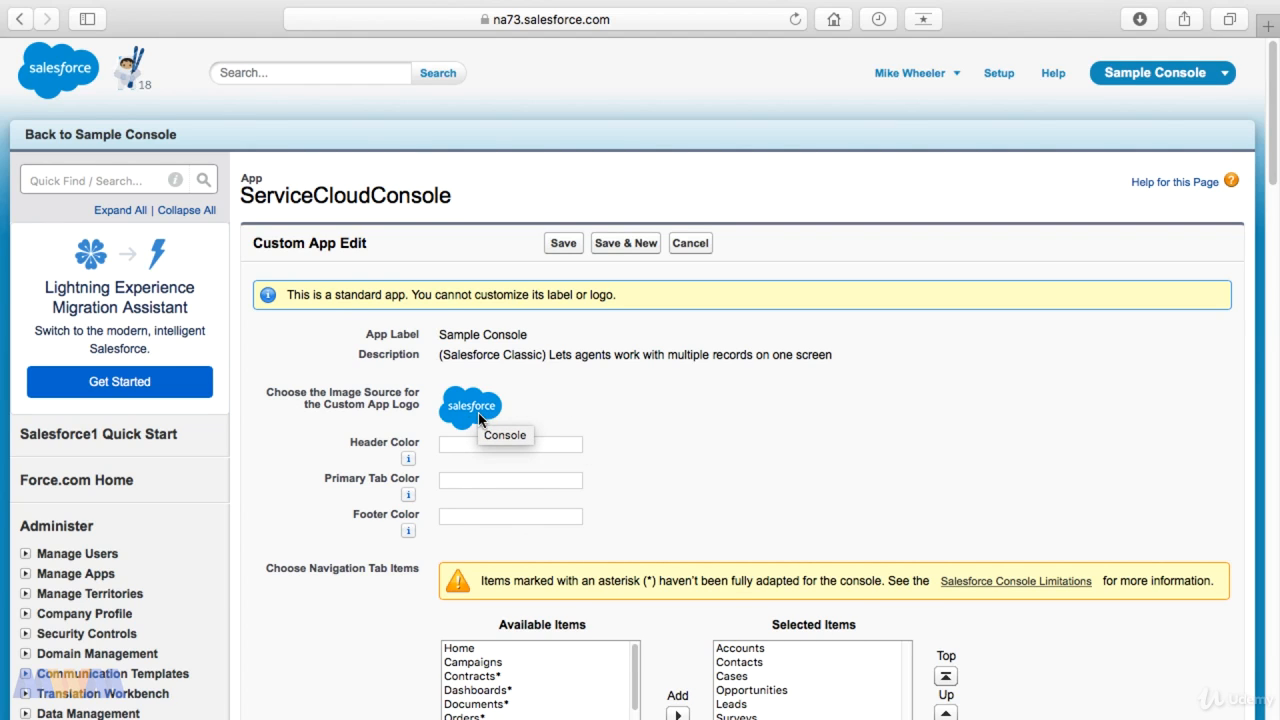
Step: Move Surveys up one place among the console app's selected navigation tab items
scroll(479, 418, down, 2)
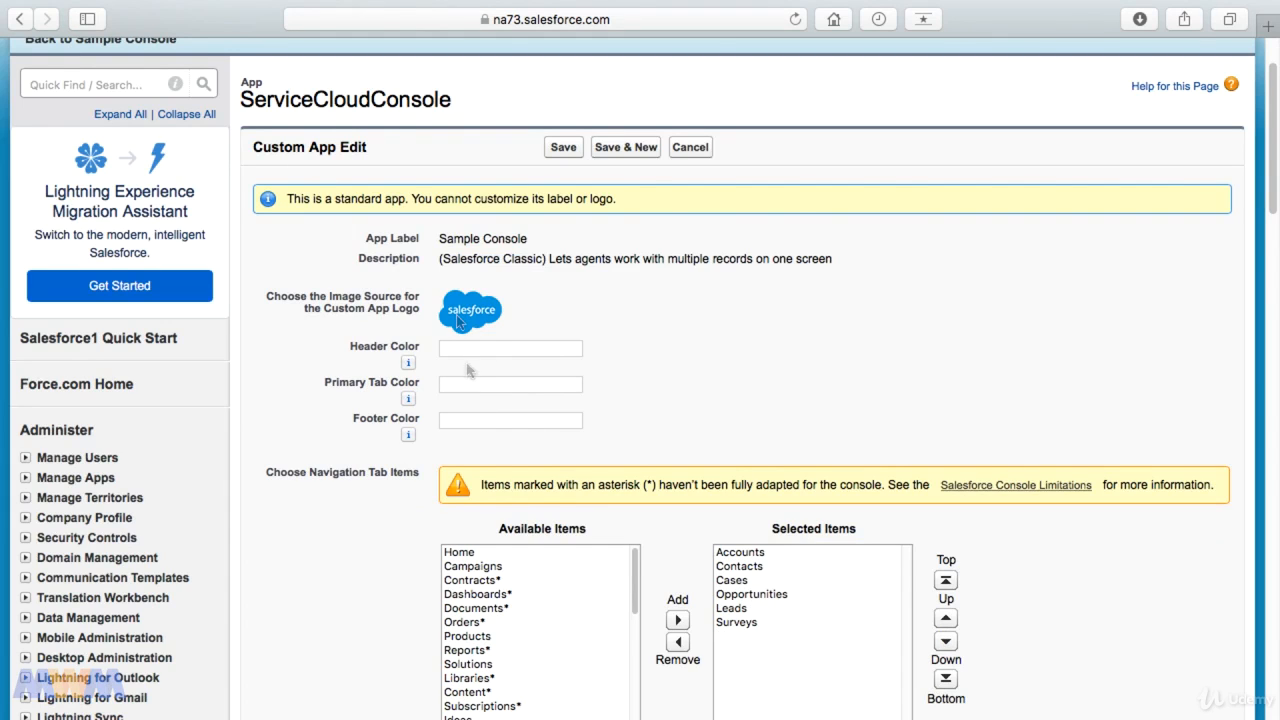
mouse_move(406, 370)
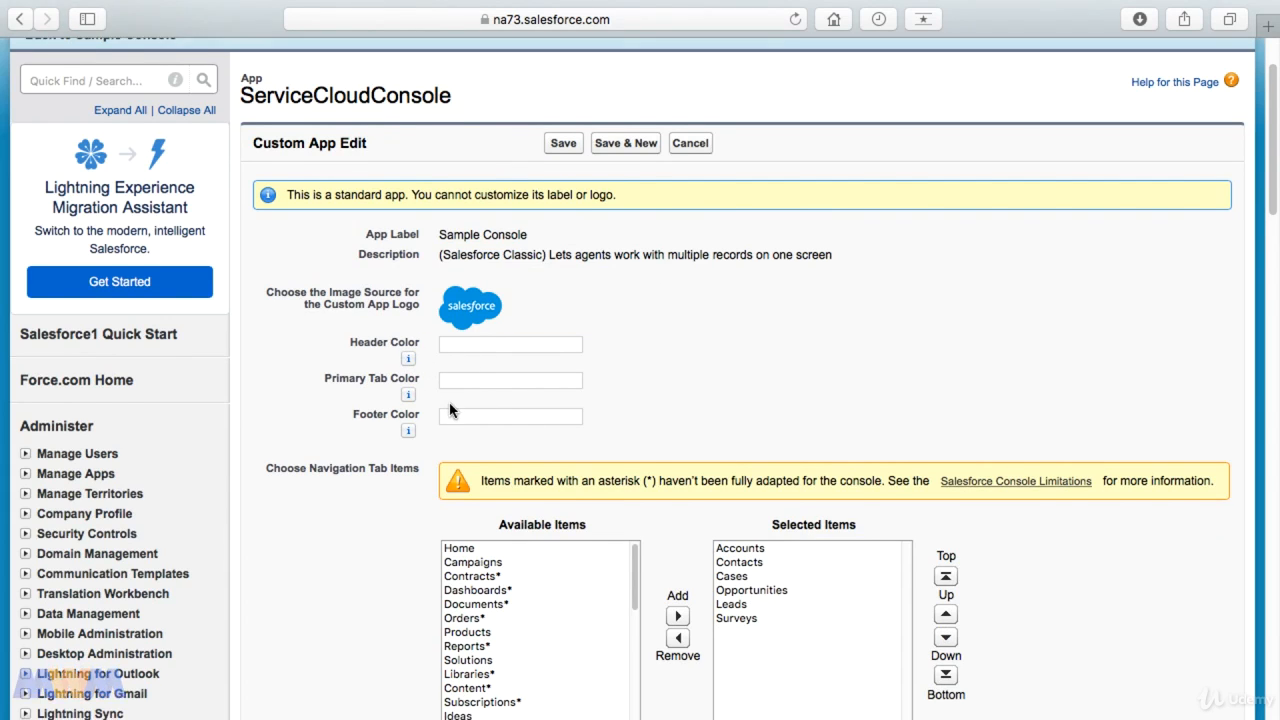
scroll(440, 400, down, 3)
scroll(503, 388, down, 1)
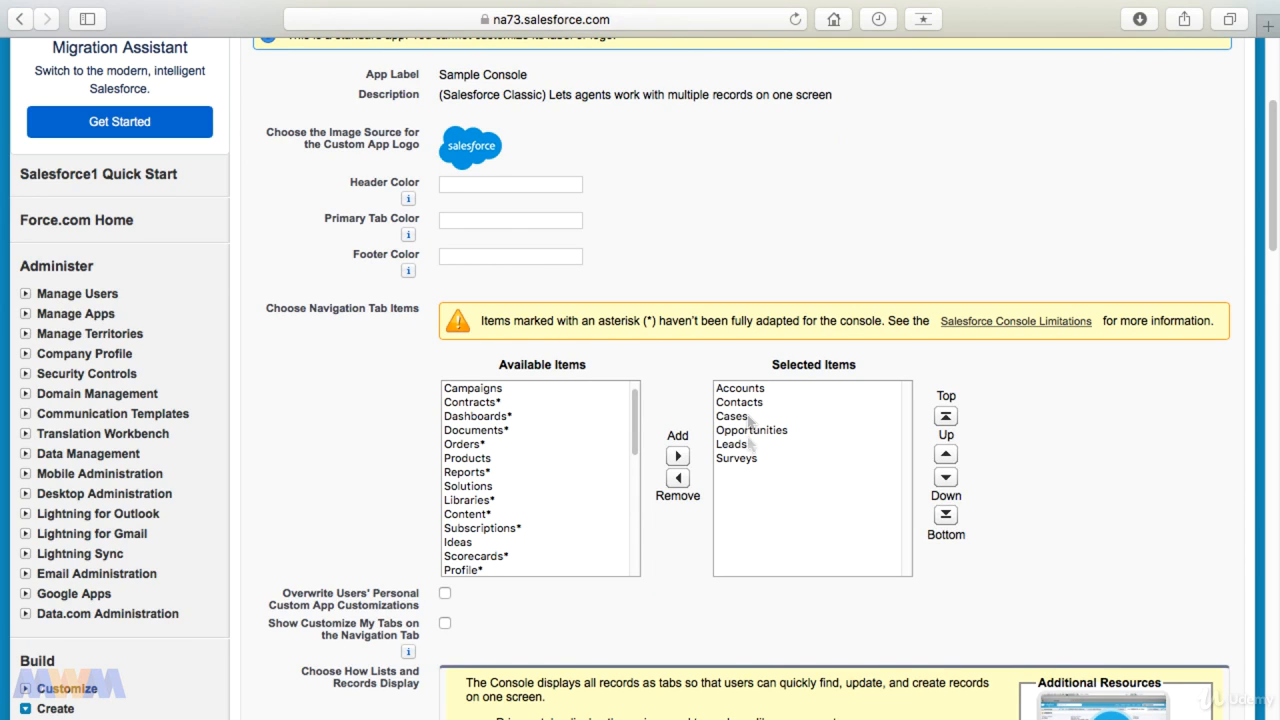
click(746, 460)
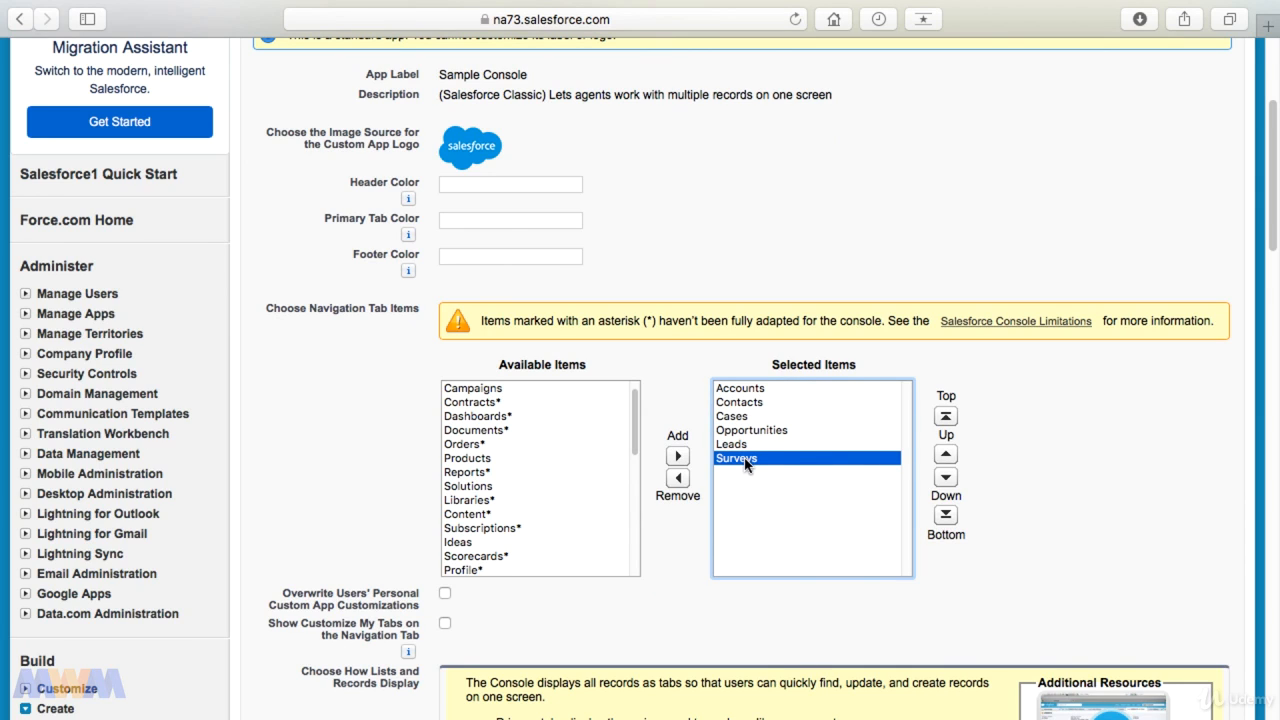
click(946, 455)
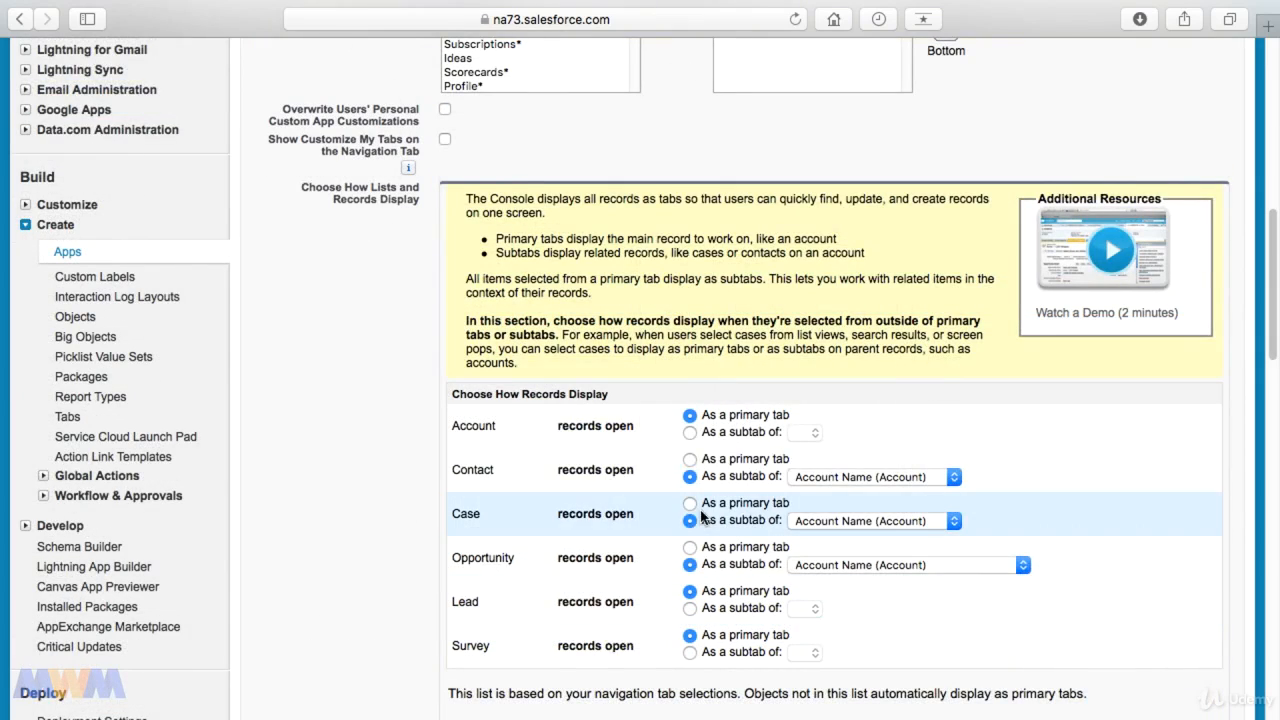
Step: Set Case records to open as a primary tab and Survey records as a subtab of Account (Account)
scroll(473, 497, down, 2)
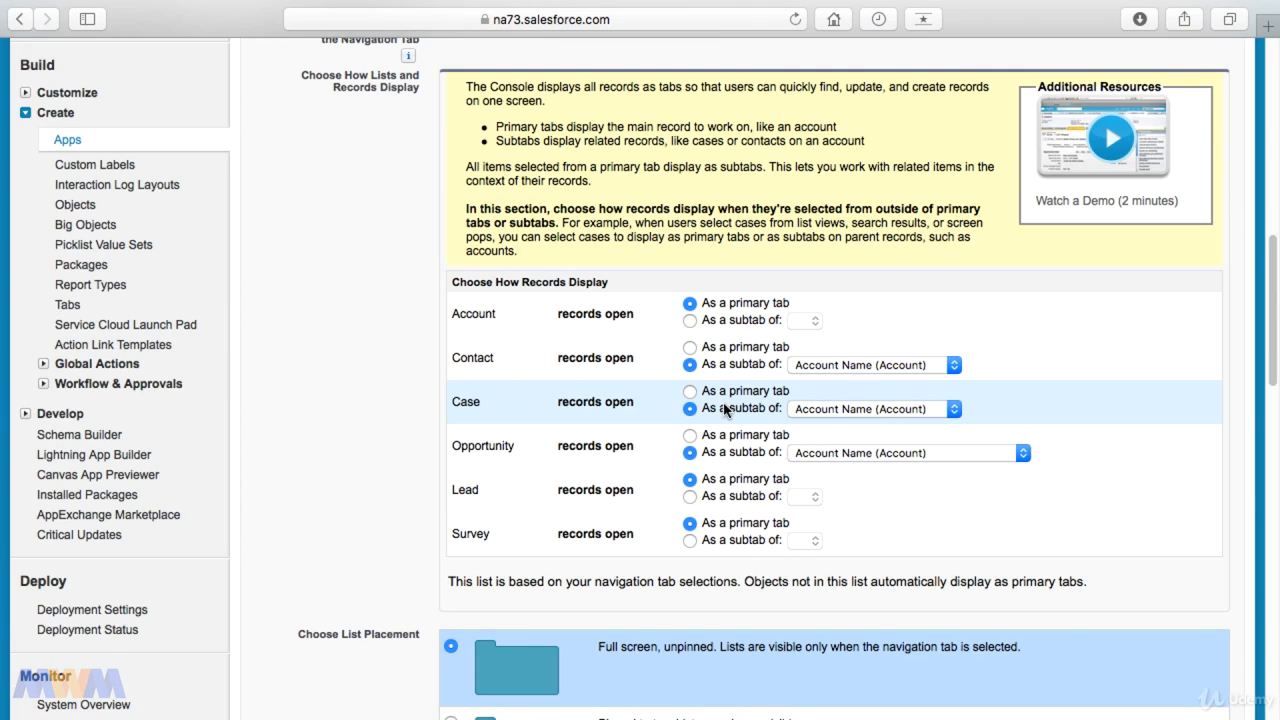
click(689, 392)
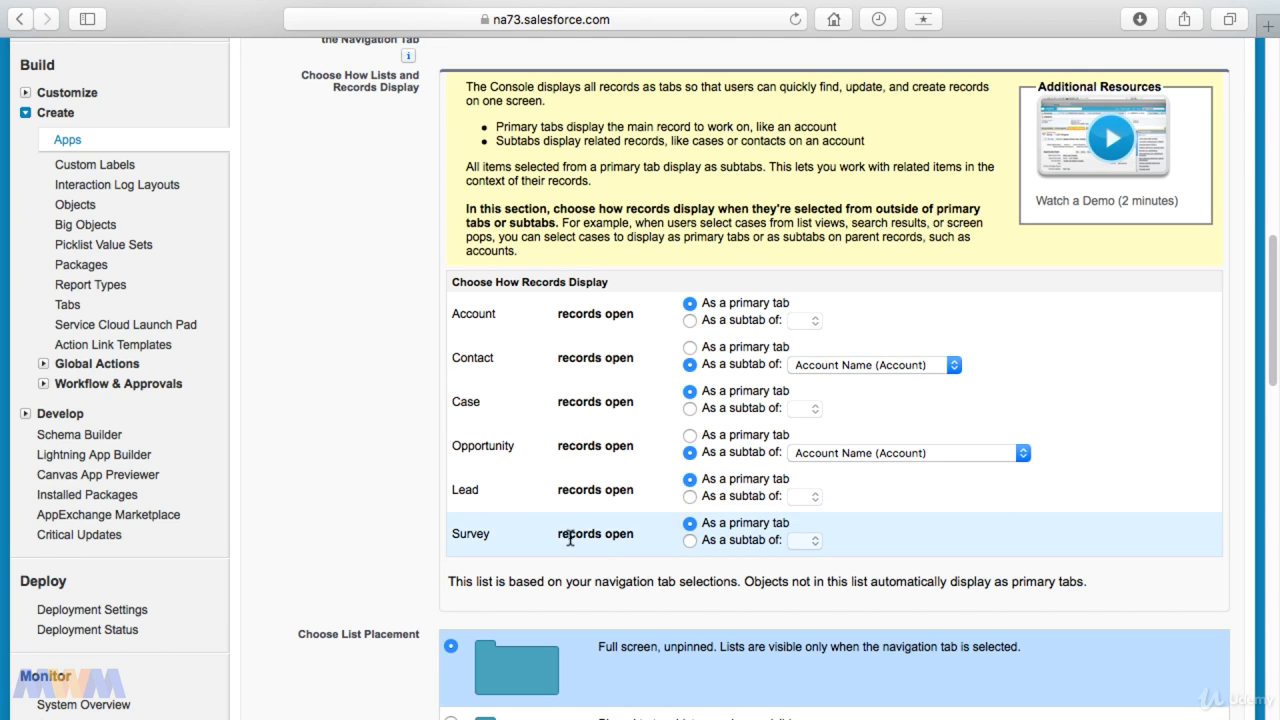
click(689, 540)
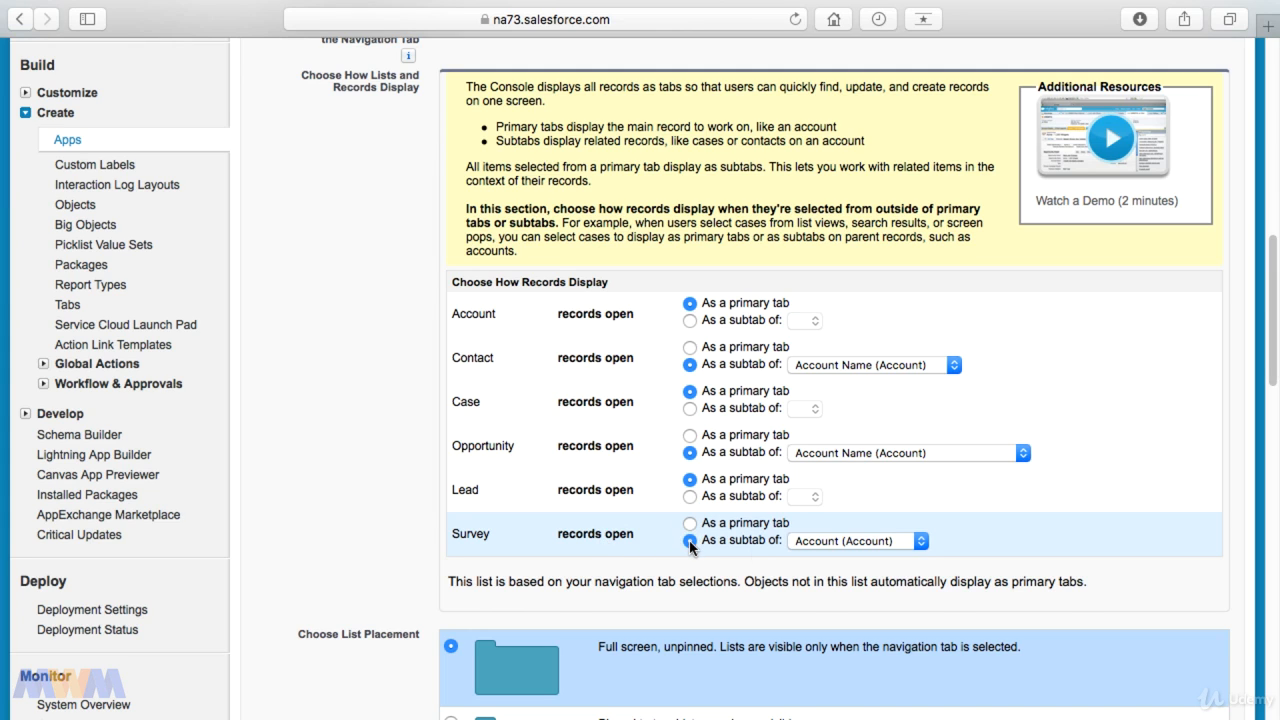
Step: Set Survey records to open as a subtab of Contact (Contact)
click(826, 547)
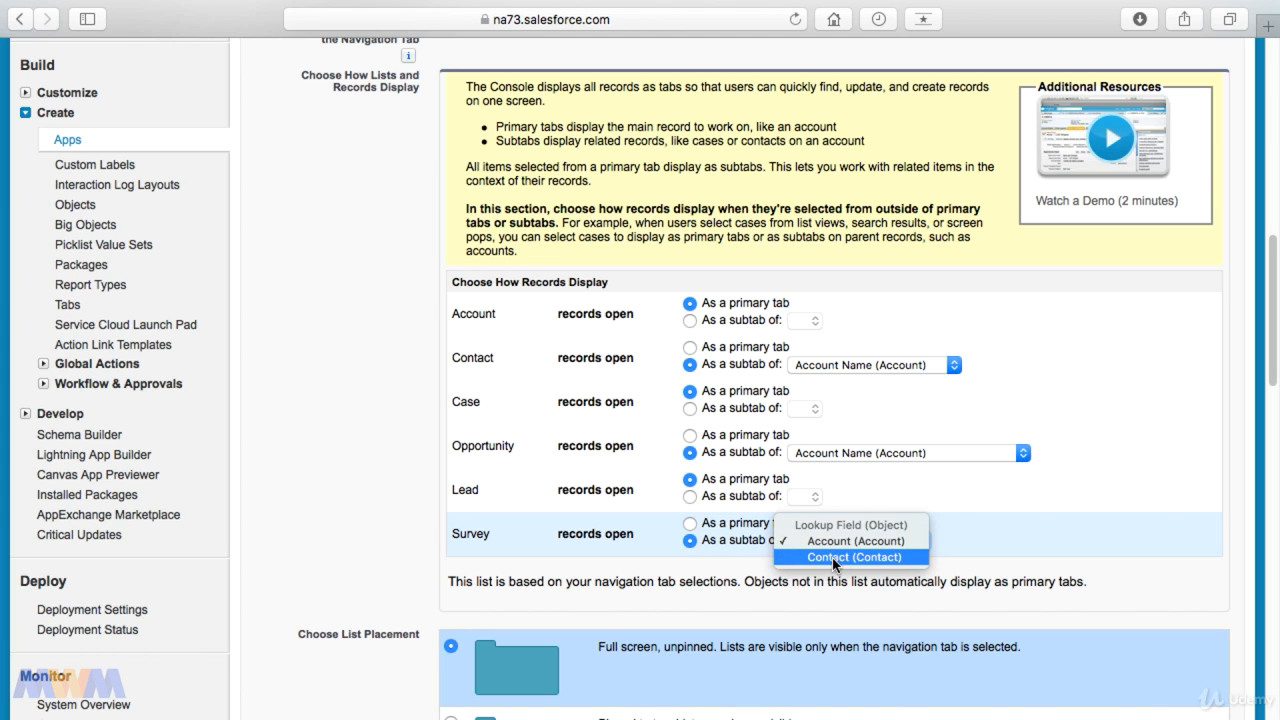
click(832, 557)
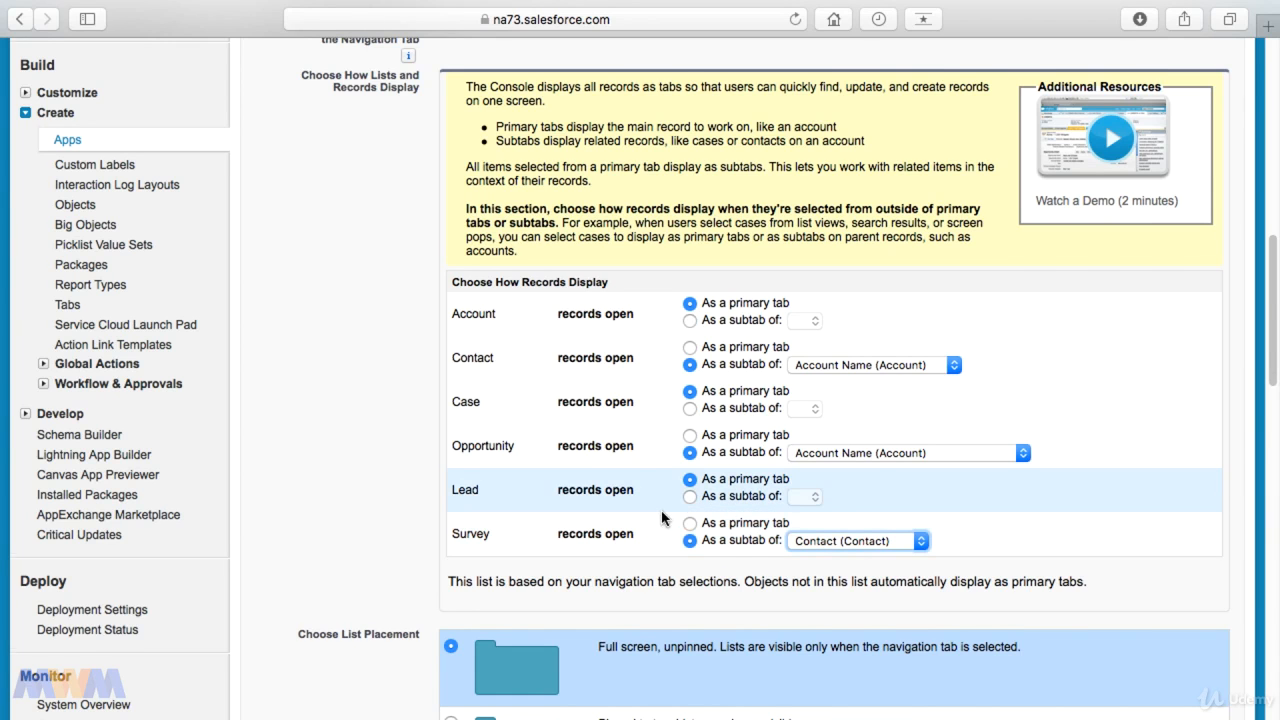
Step: Pin the console app's lists to the top with a height of 33 percent
scroll(663, 516, down, 5)
scroll(660, 514, down, 2)
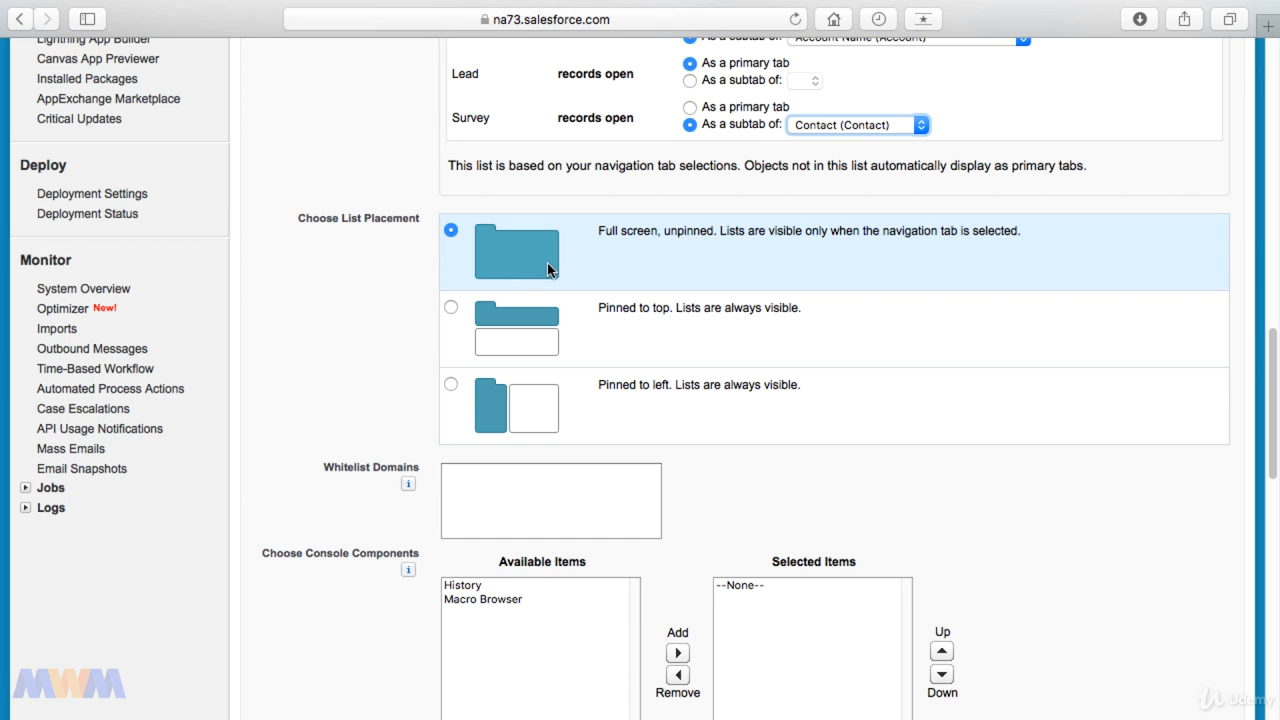
click(451, 308)
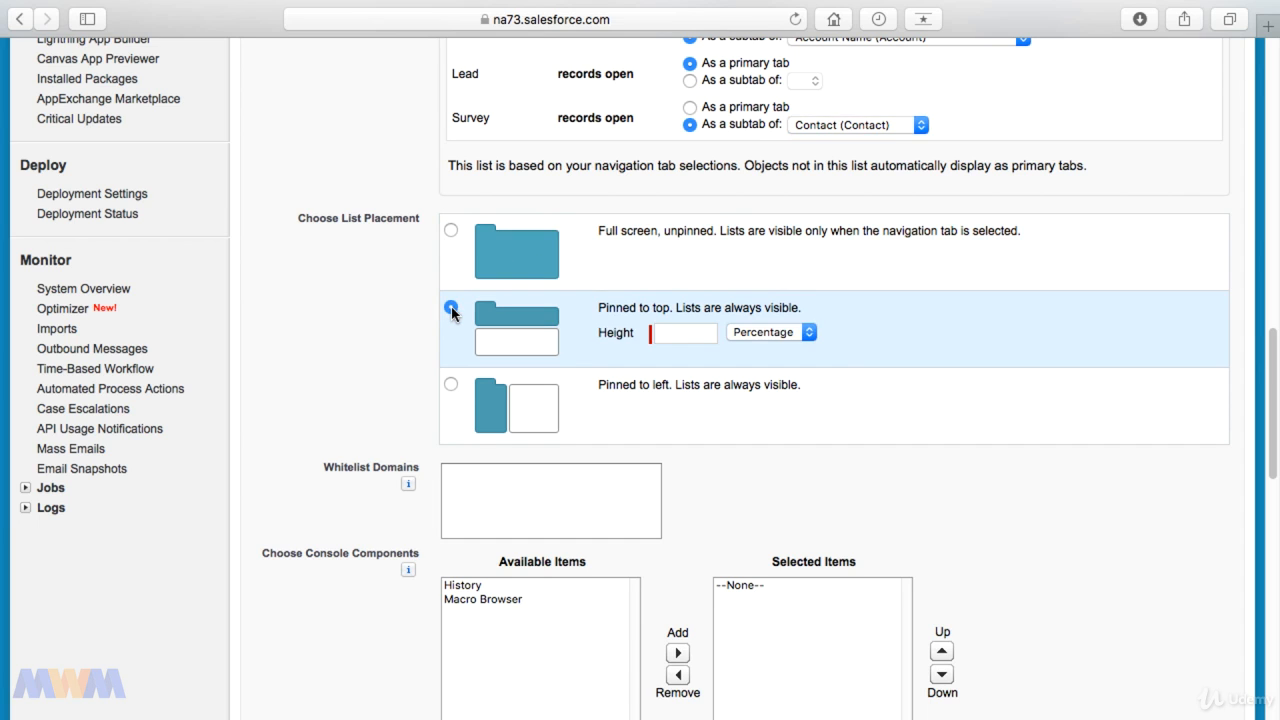
click(663, 330)
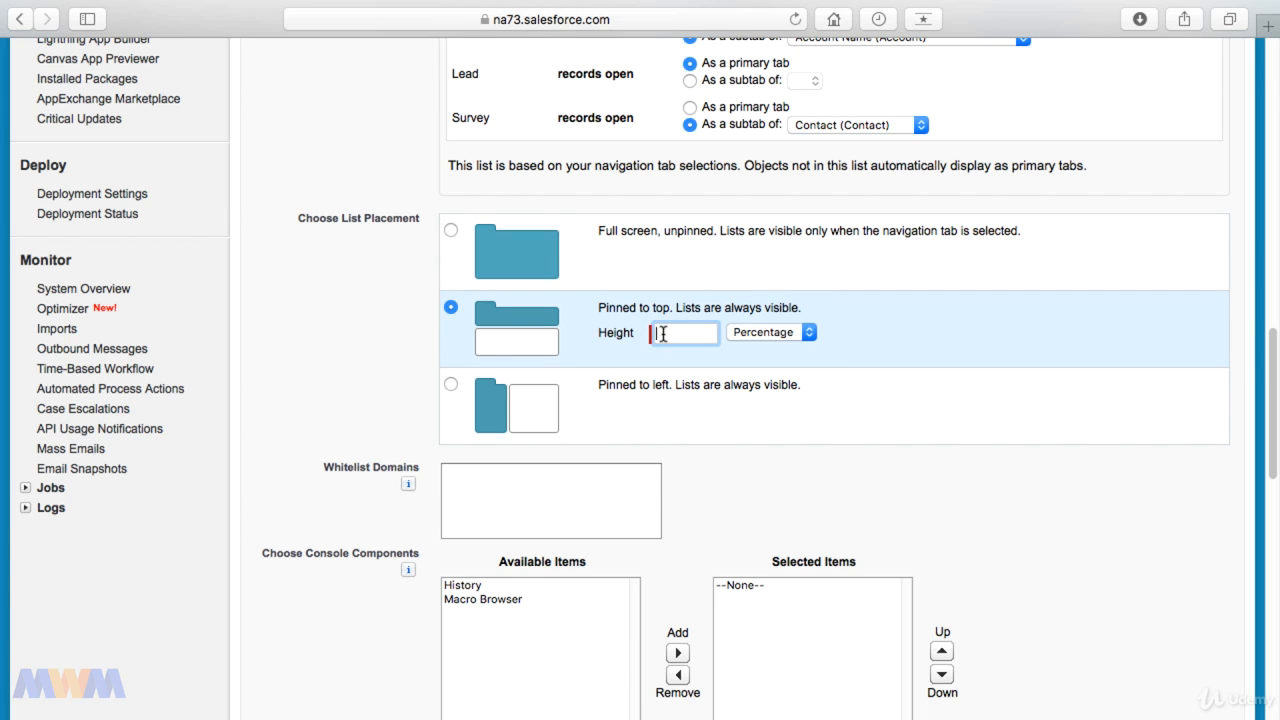
text(33)
key(Tab)
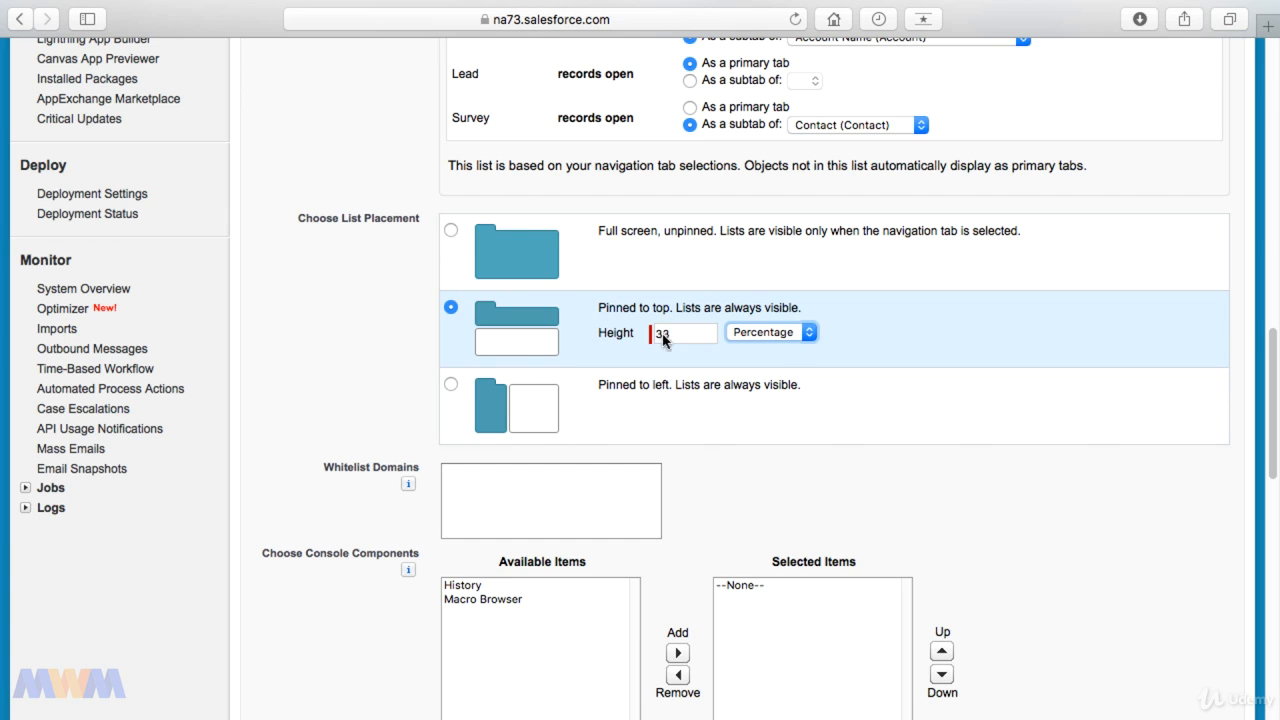
Step: Pin the console app's lists to the left with a width of 300 pixels
click(451, 386)
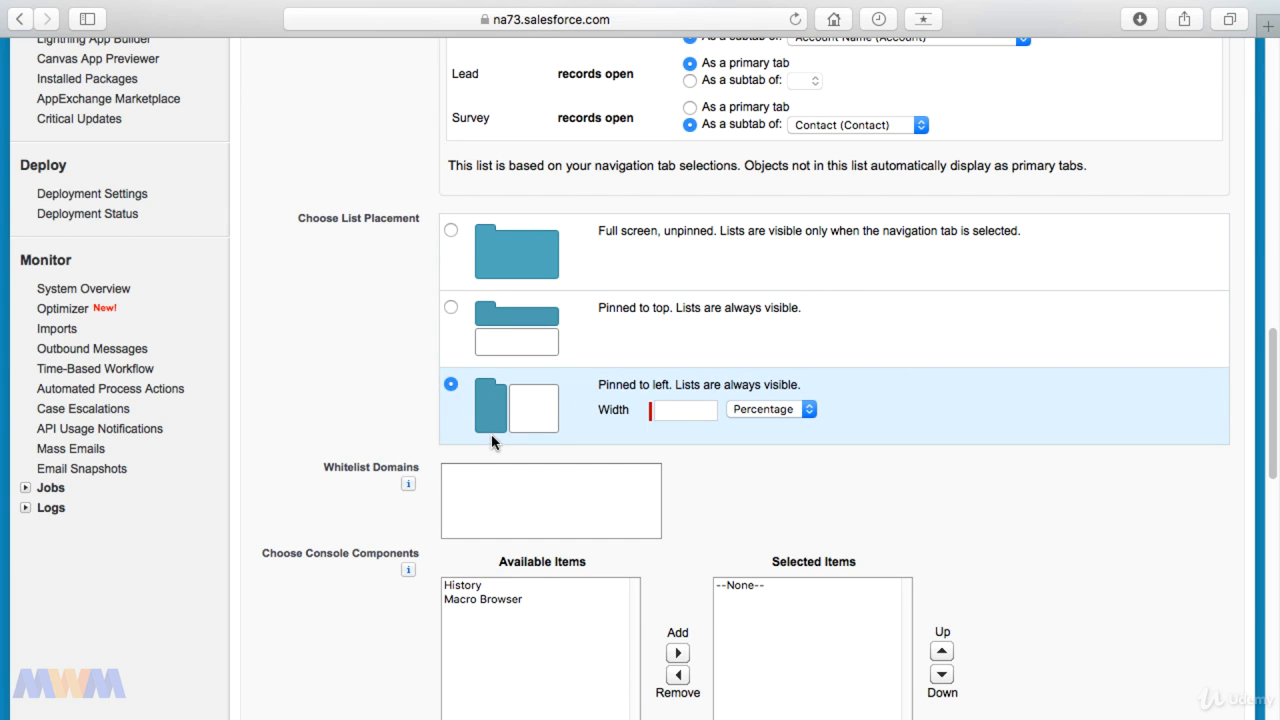
click(670, 411)
text(30)
click(814, 411)
click(764, 395)
click(705, 416)
text(0)
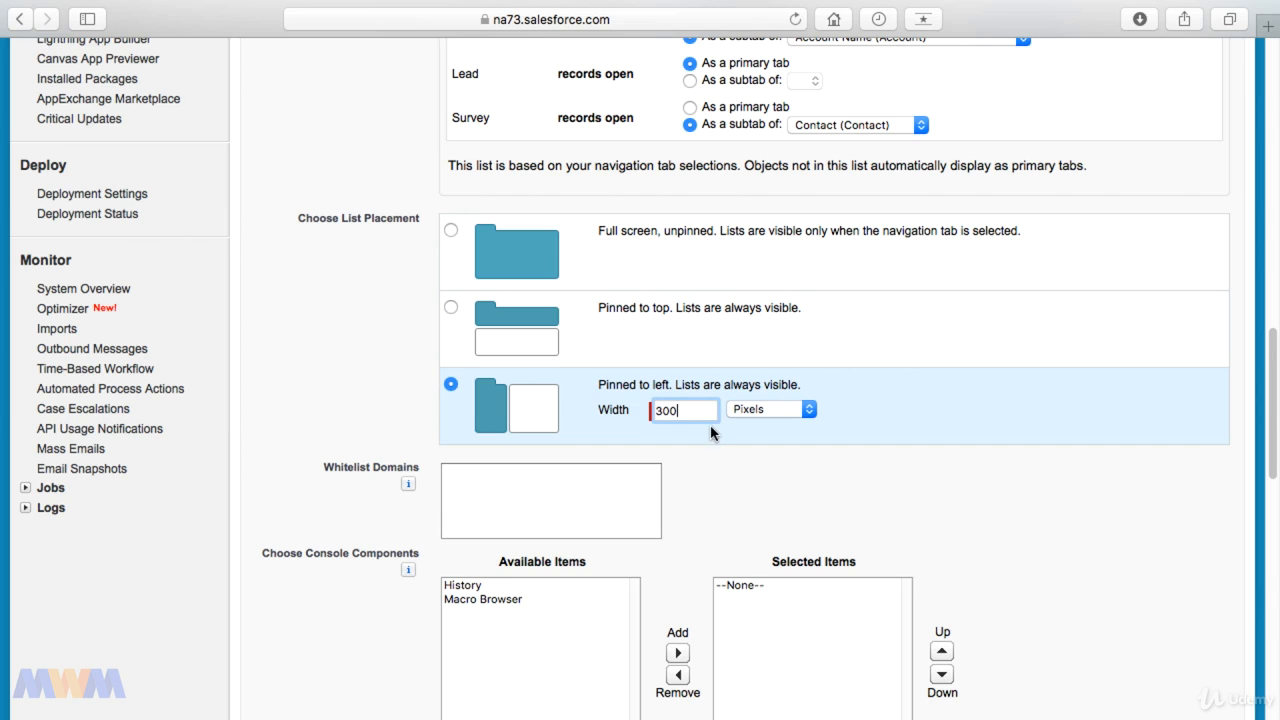
Step: Change the left-pinned list width to 30 as a percentage
click(797, 412)
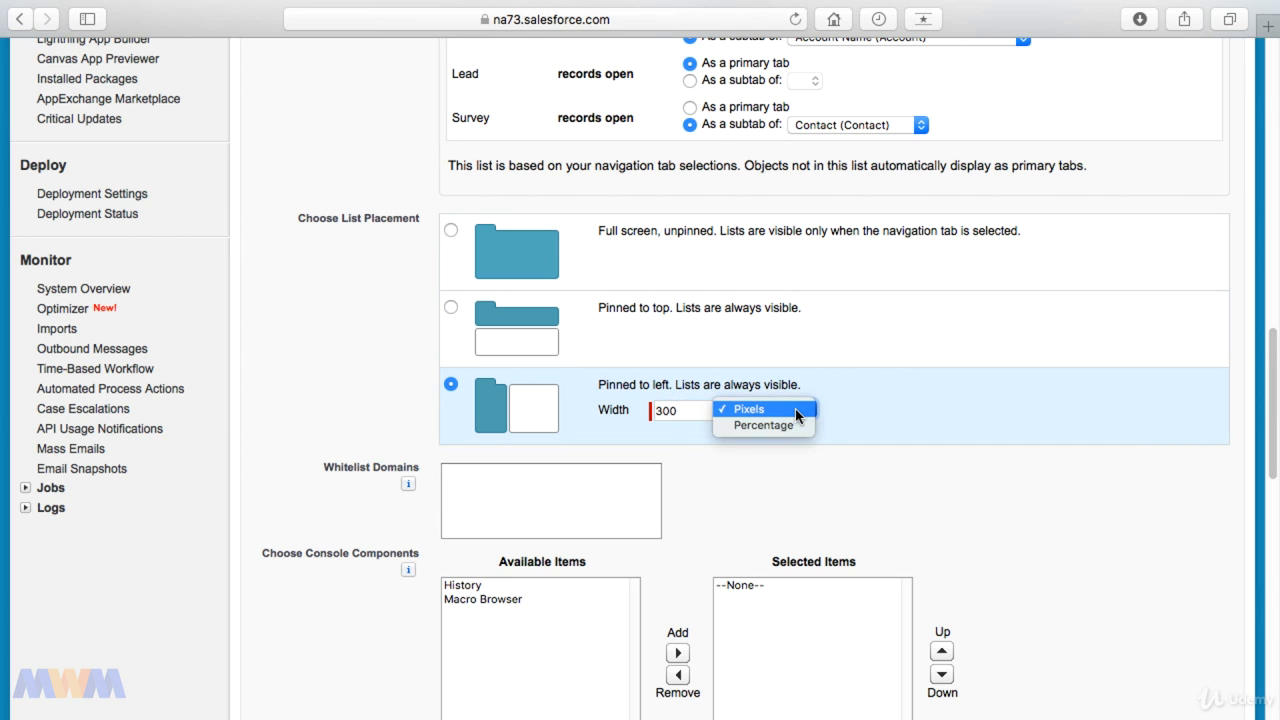
click(764, 425)
click(703, 410)
key(BackSpace)
click(742, 438)
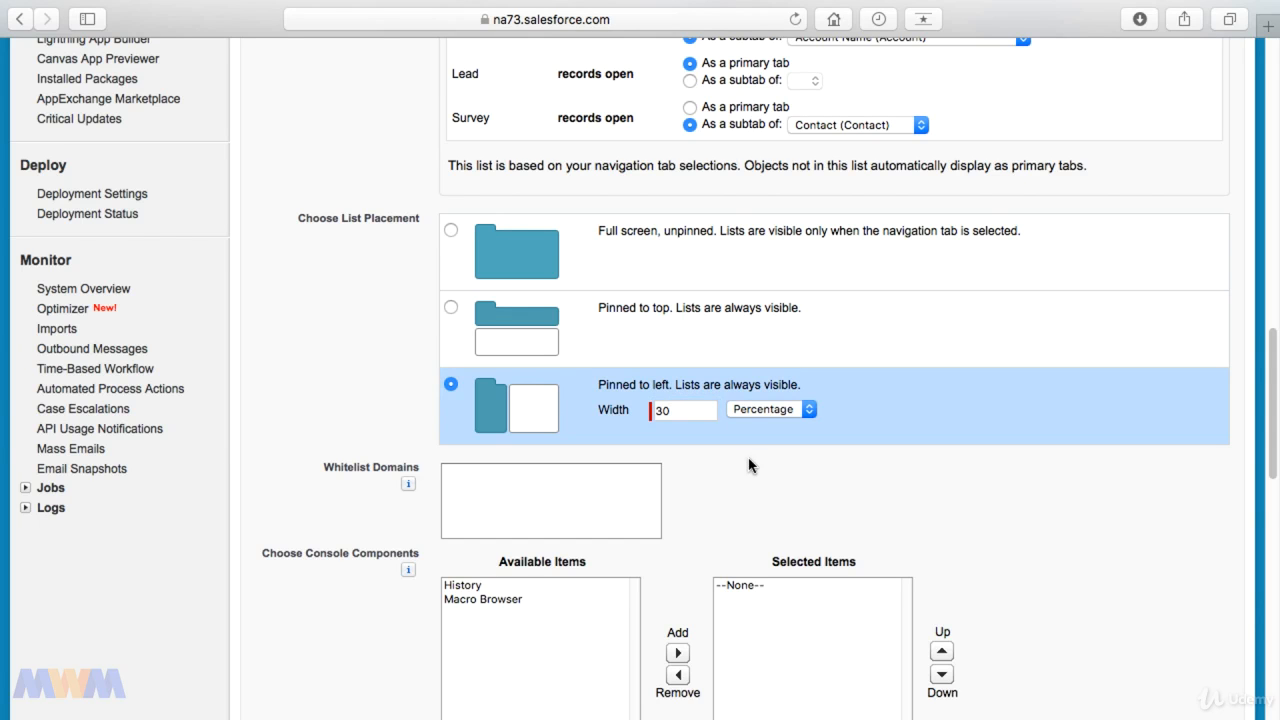
Step: Add History and Macro Browser to the selected console components
scroll(749, 465, down, 3)
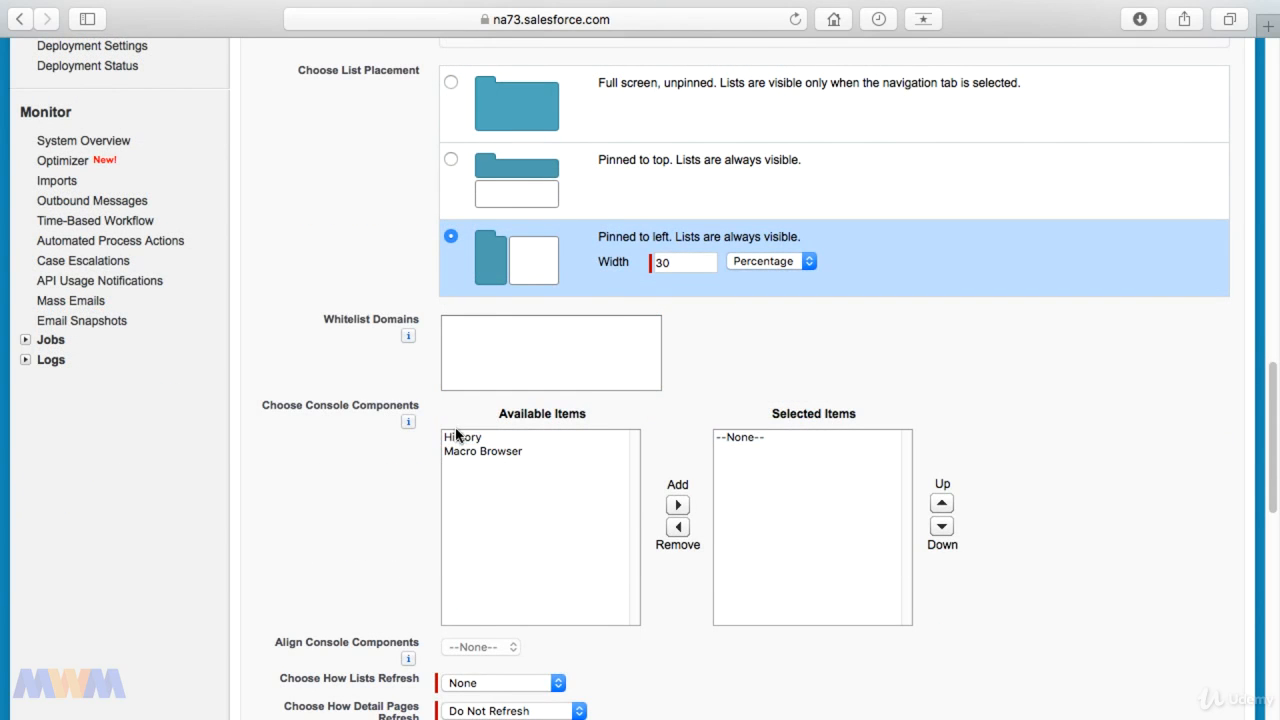
click(459, 437)
click(678, 505)
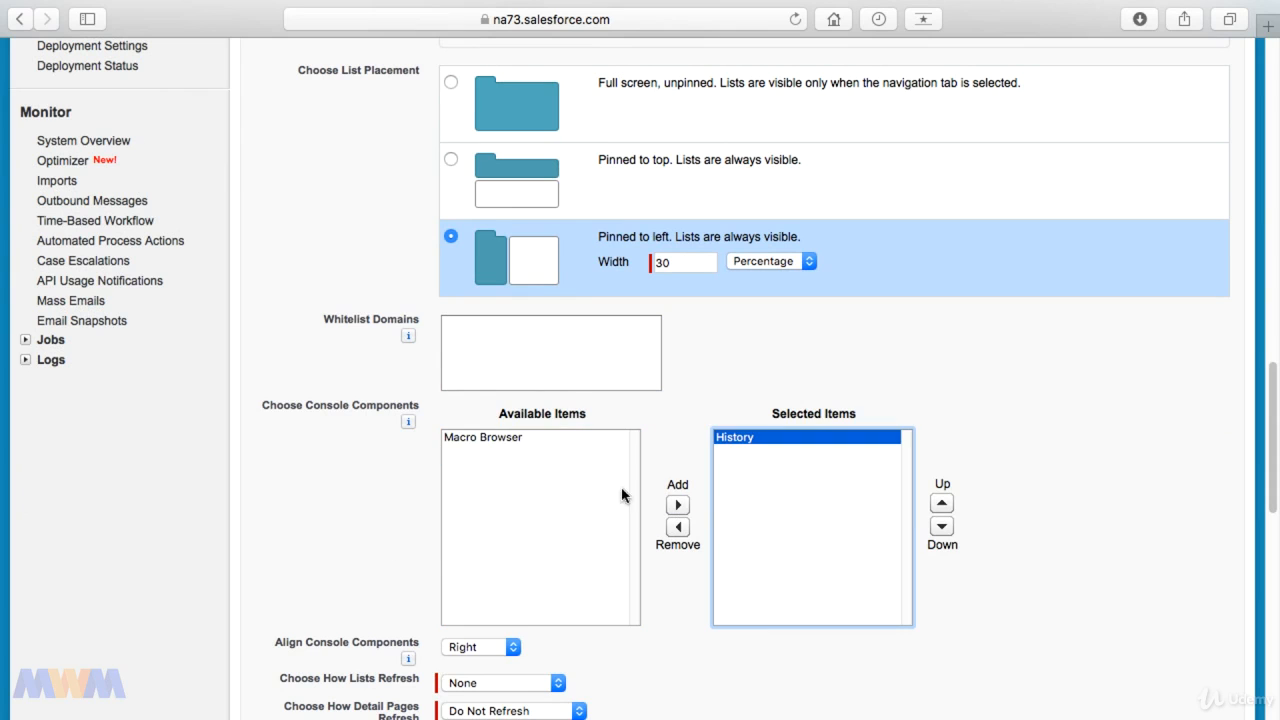
click(499, 438)
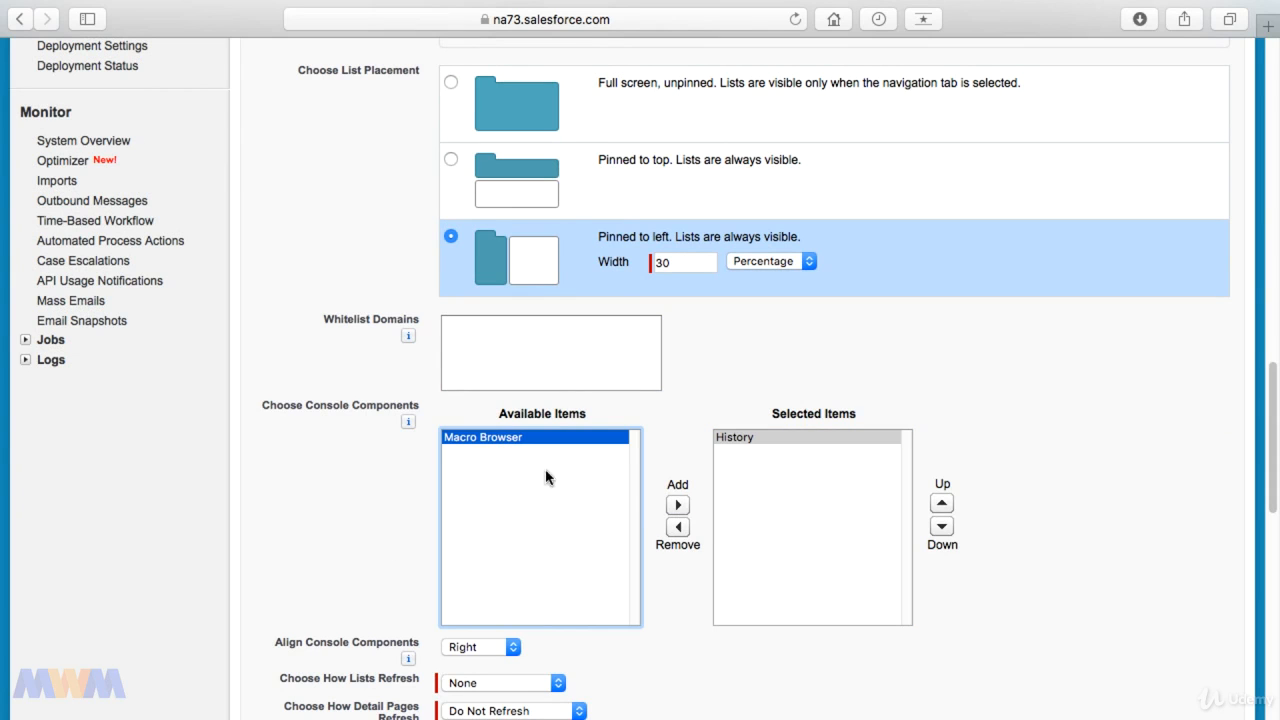
click(678, 506)
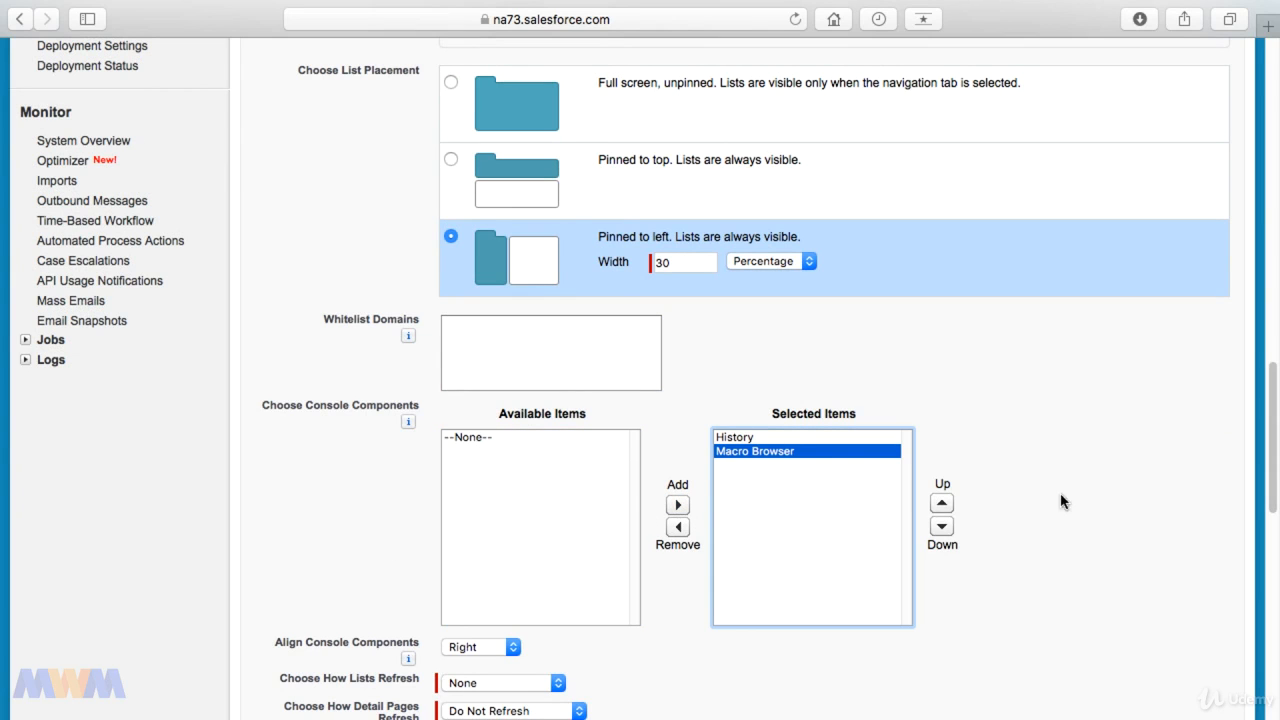
click(1052, 463)
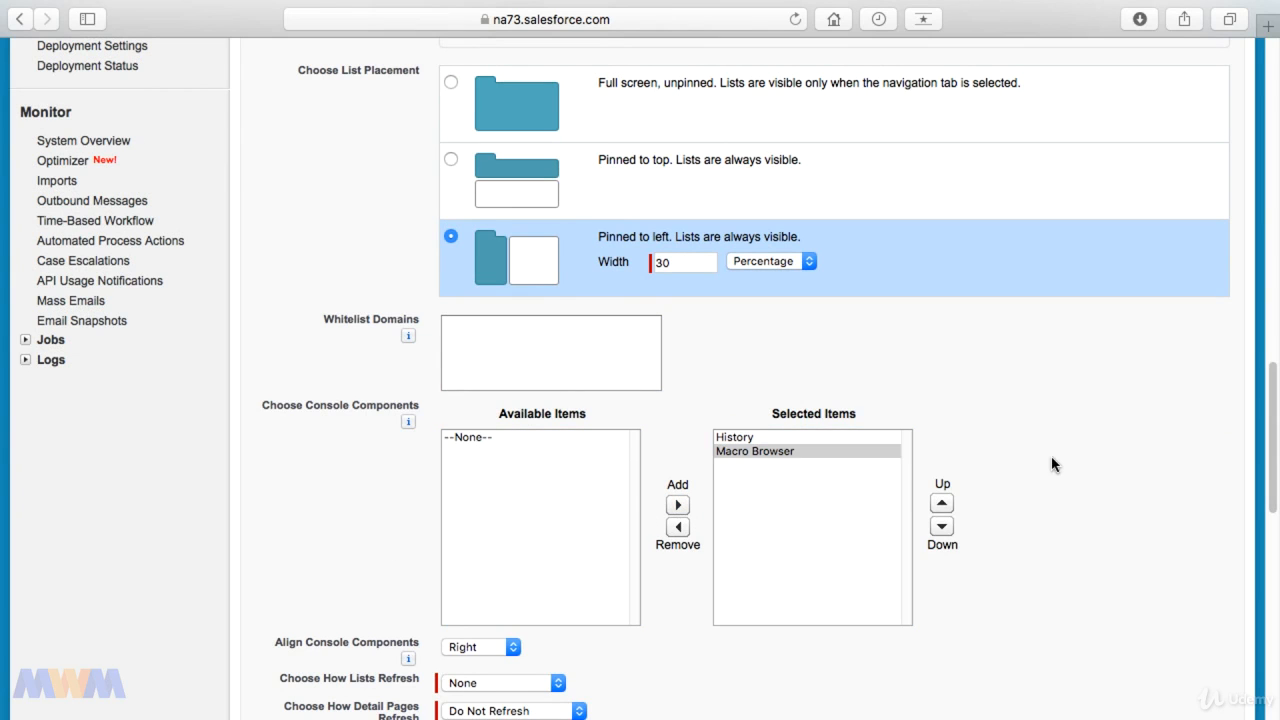
Step: Check the alignment choices and help text for the console components
scroll(1051, 463, down, 10)
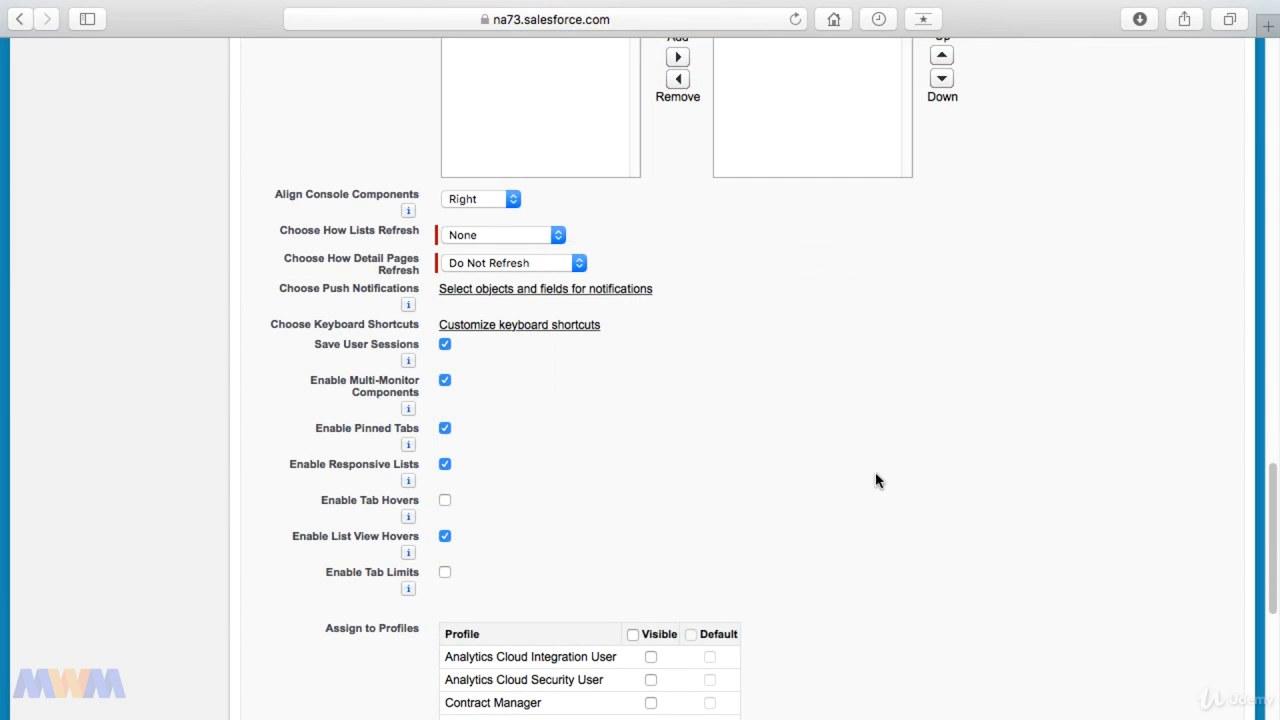
click(487, 203)
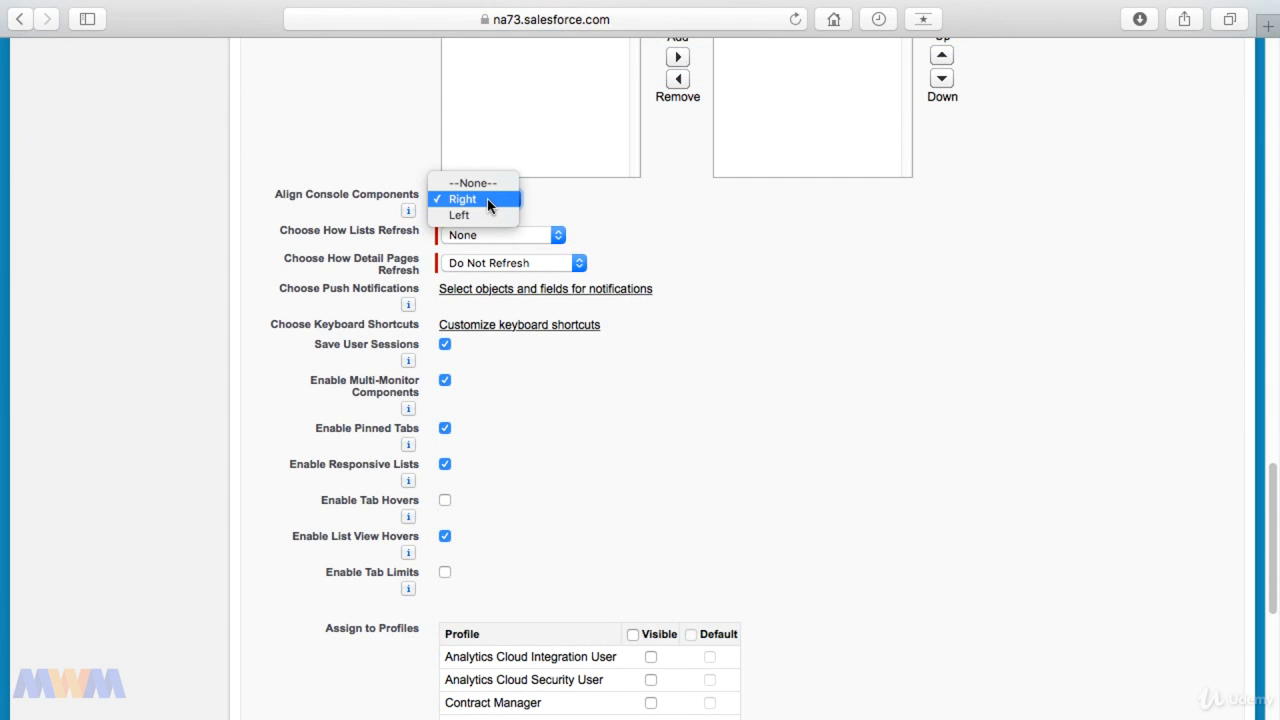
click(414, 210)
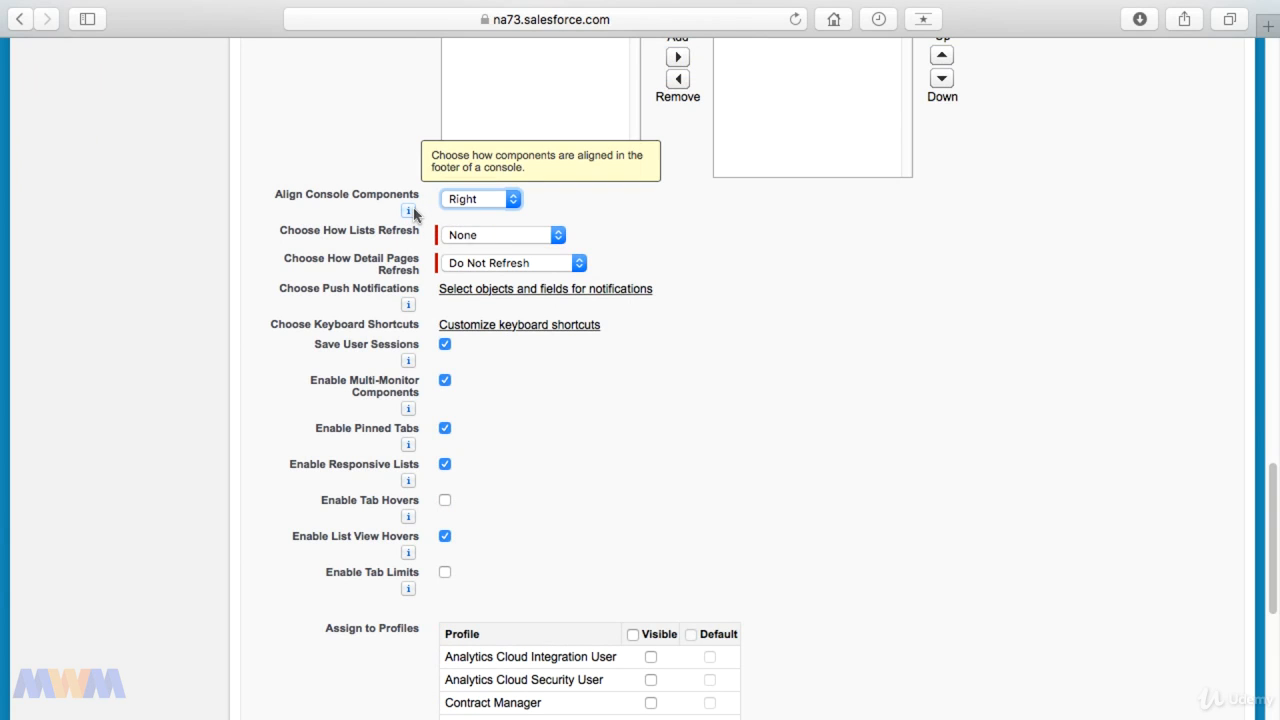
Step: Try Refresh List Rows as the way lists refresh, and settle on Refresh List
click(482, 236)
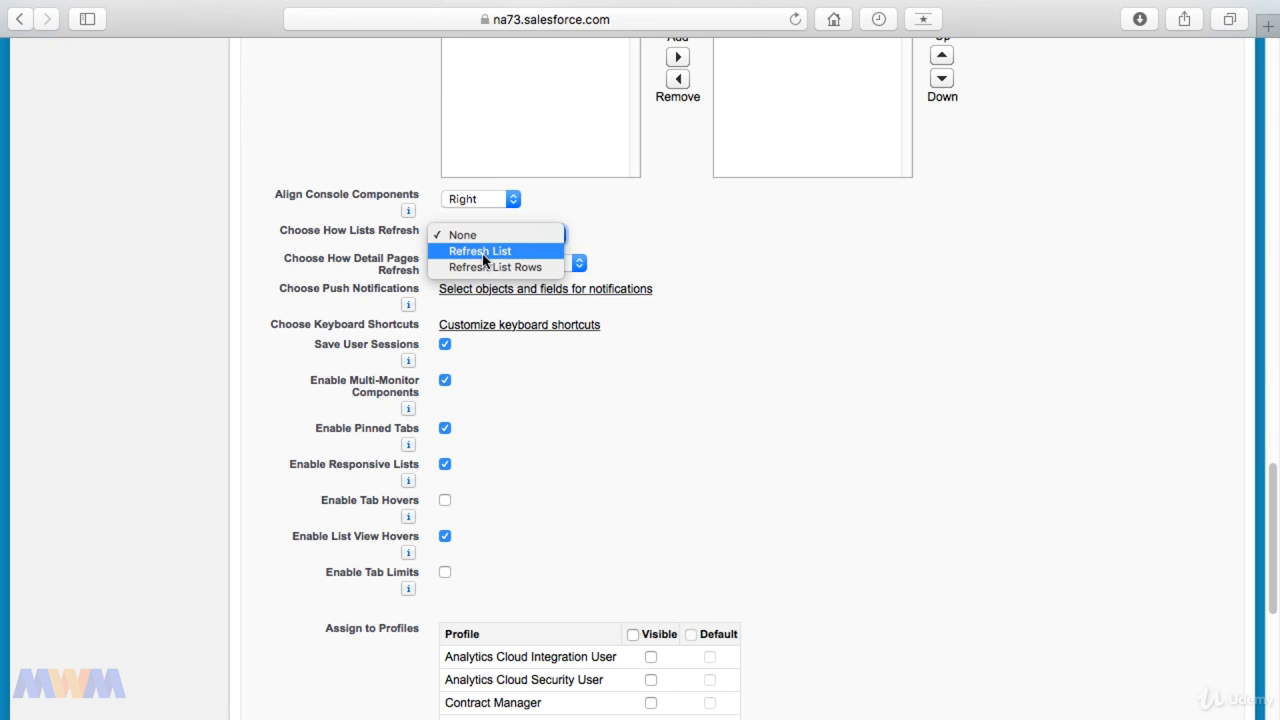
click(483, 252)
click(486, 236)
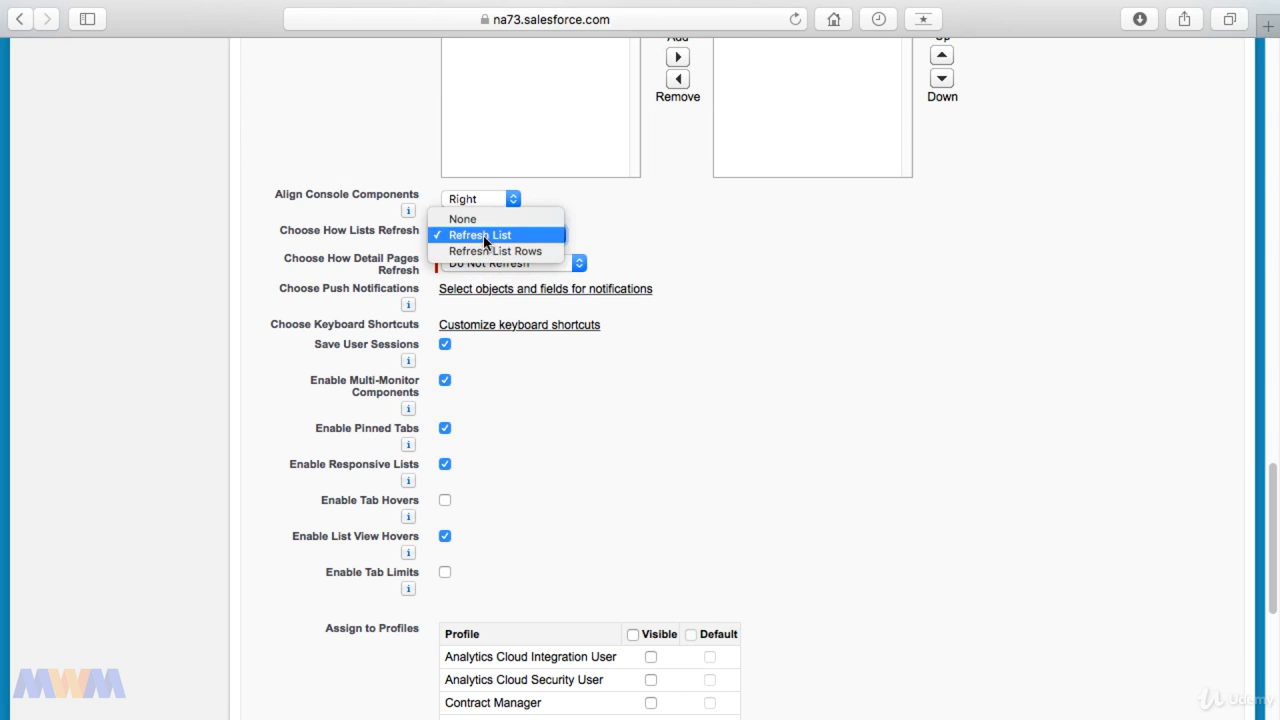
click(487, 251)
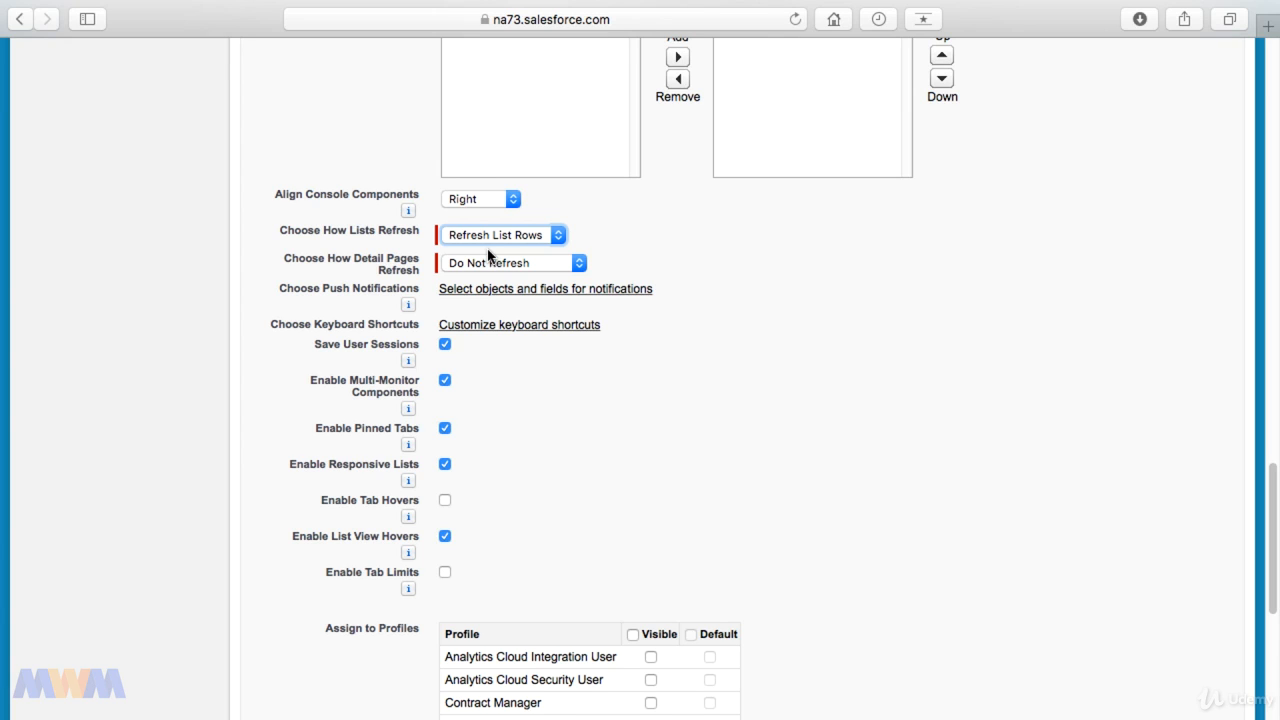
click(493, 238)
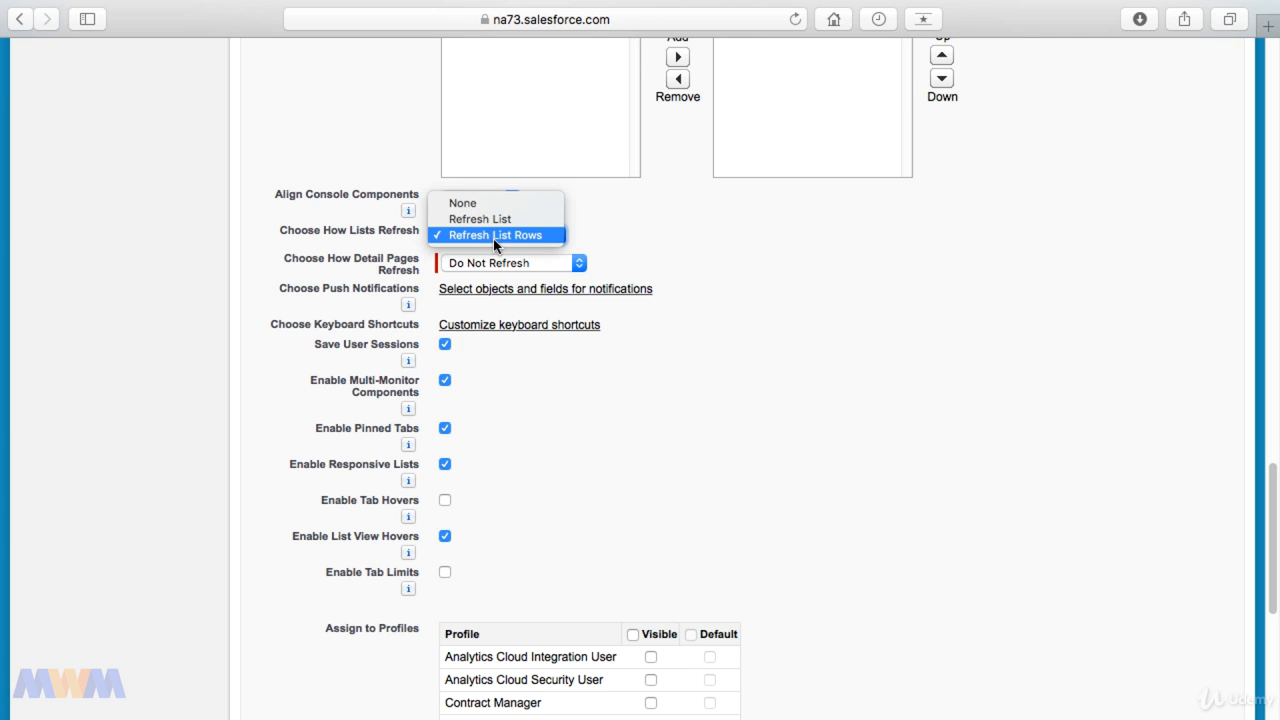
click(496, 229)
Step: Try Automatically Refresh for how detail pages refresh, and settle on Flag
click(505, 264)
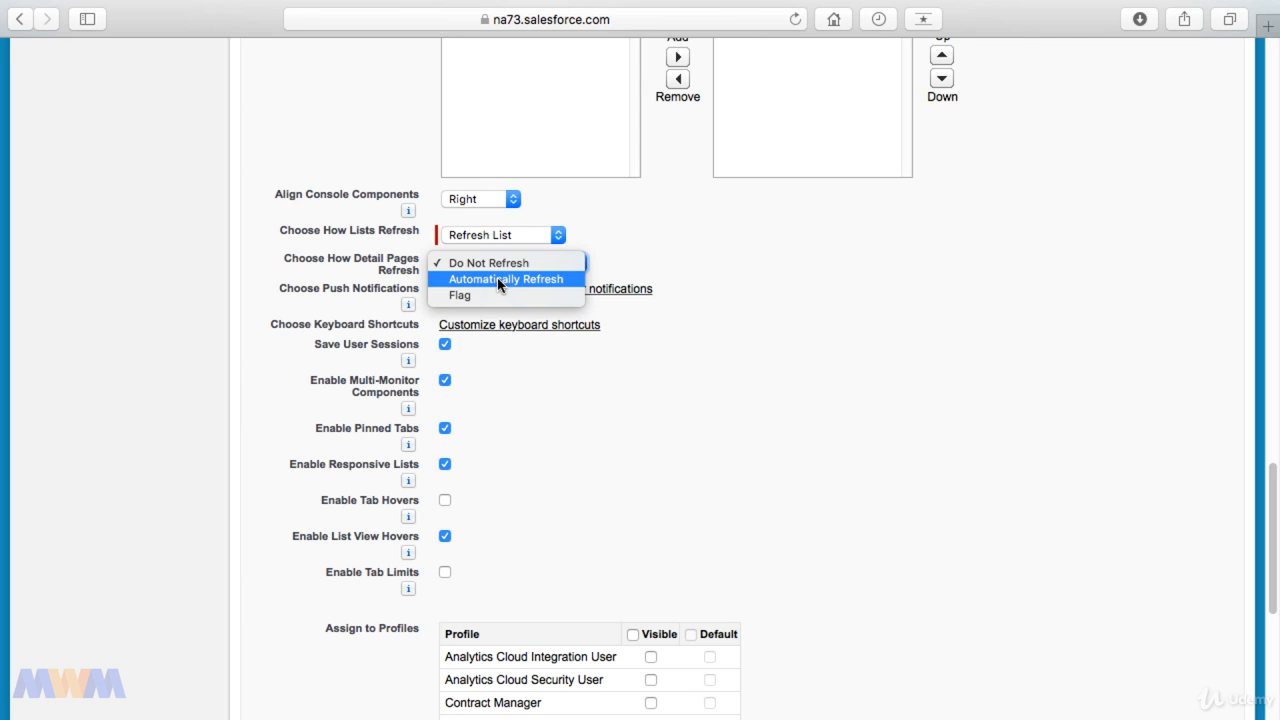
click(497, 279)
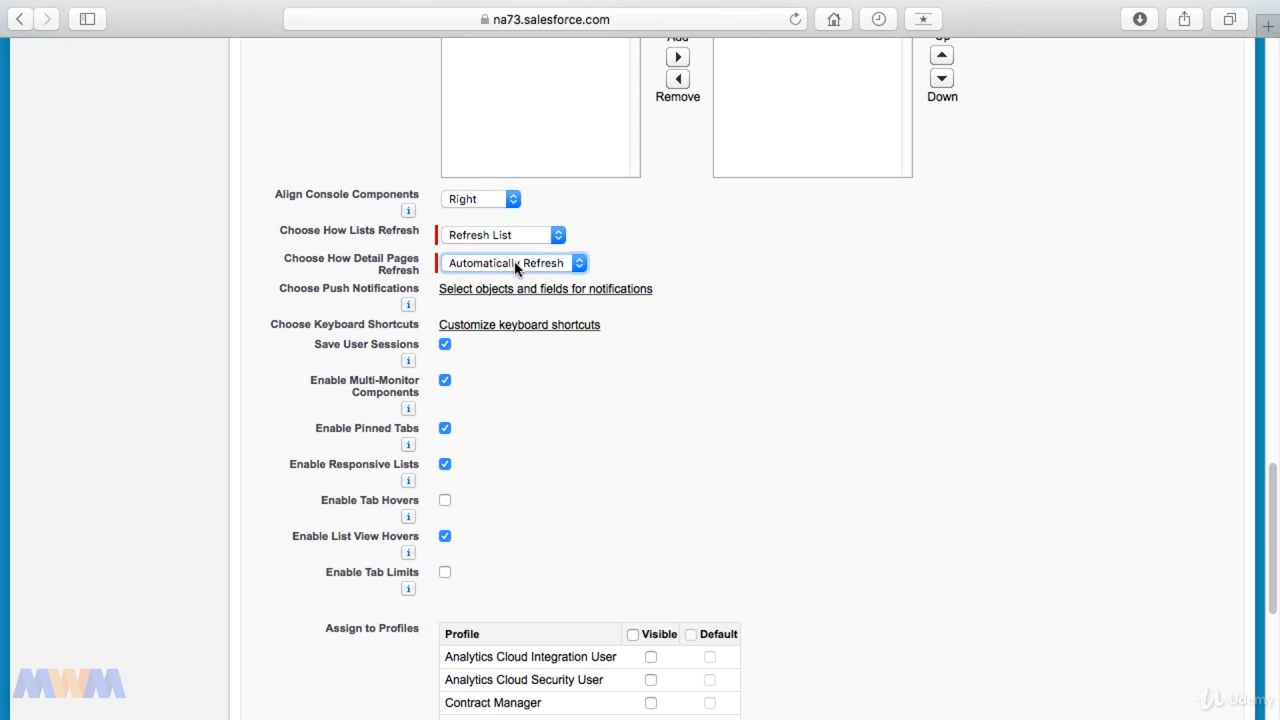
click(515, 266)
click(500, 281)
Step: Add Cases to the objects for console push notifications and save the settings
mouse_move(408, 305)
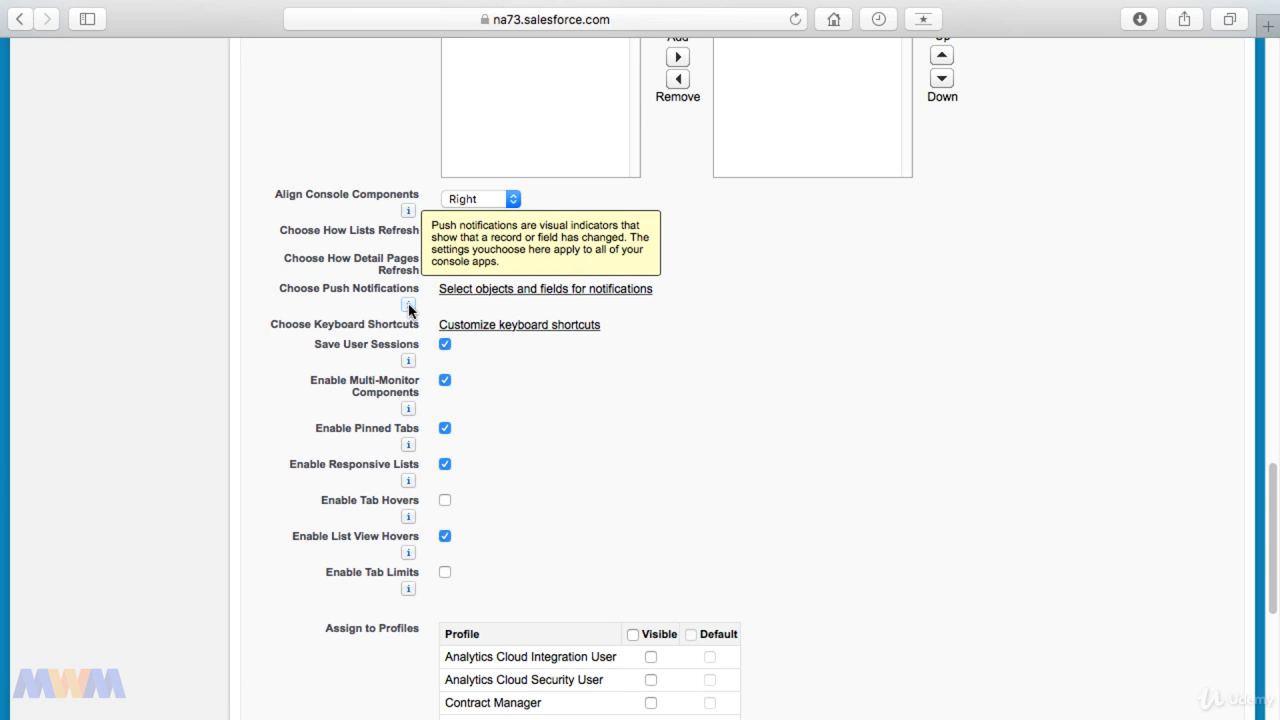
click(490, 299)
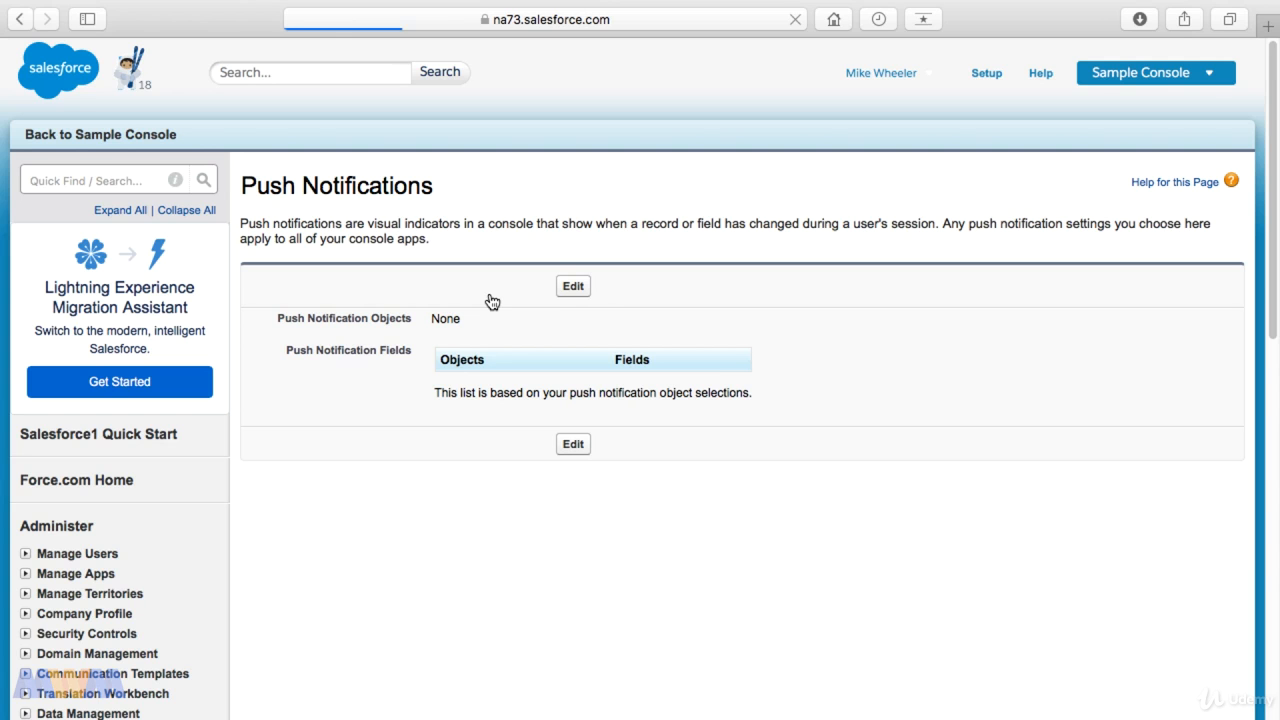
click(572, 288)
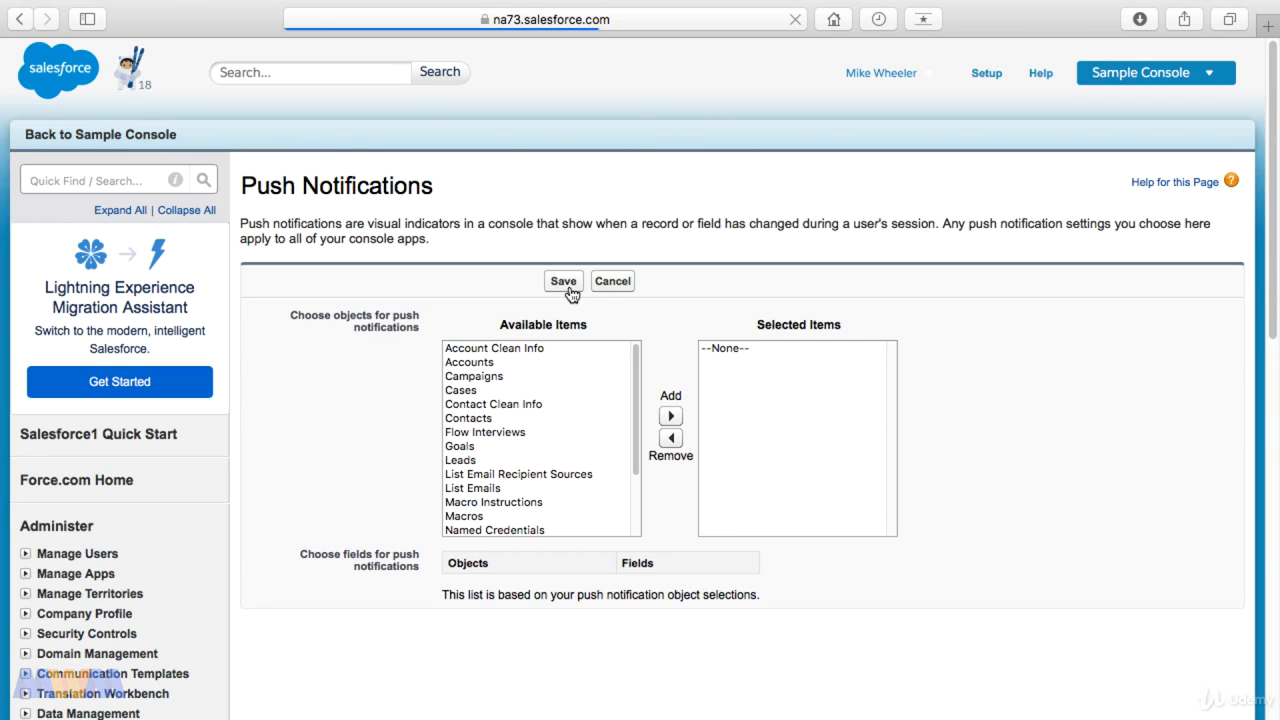
click(472, 391)
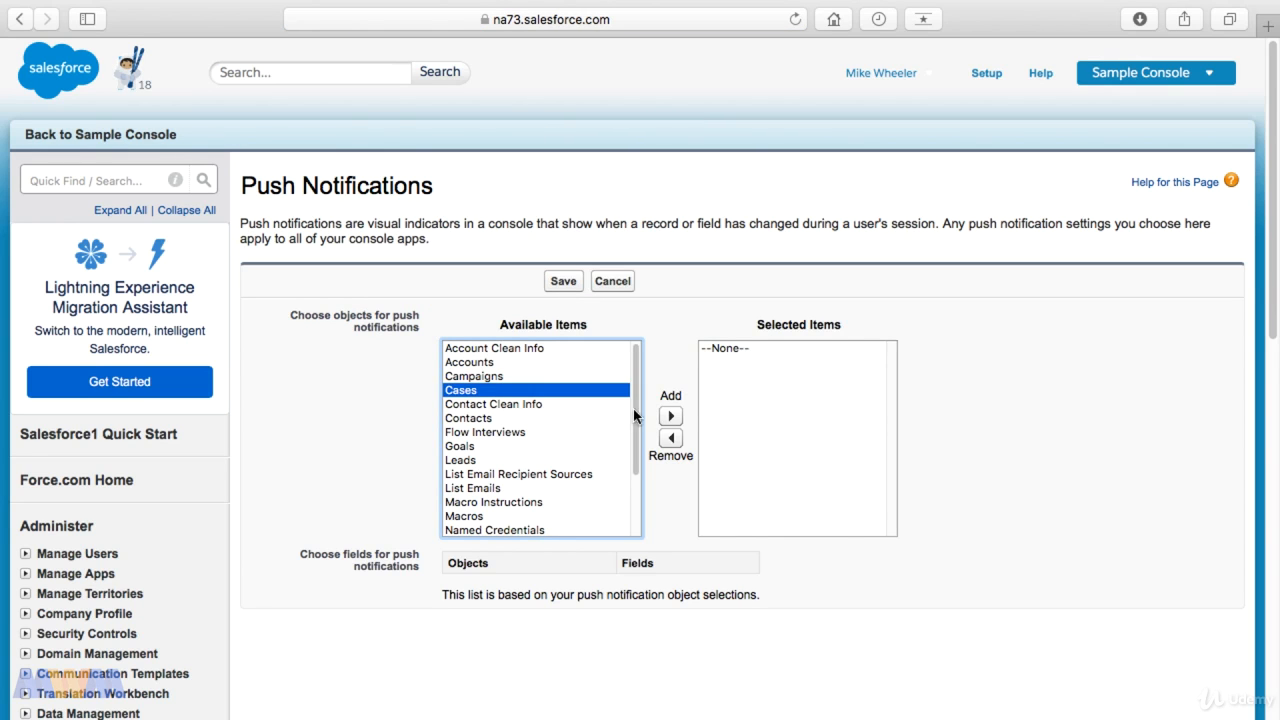
click(671, 416)
click(1034, 494)
scroll(1036, 494, down, 3)
scroll(1034, 494, up, 3)
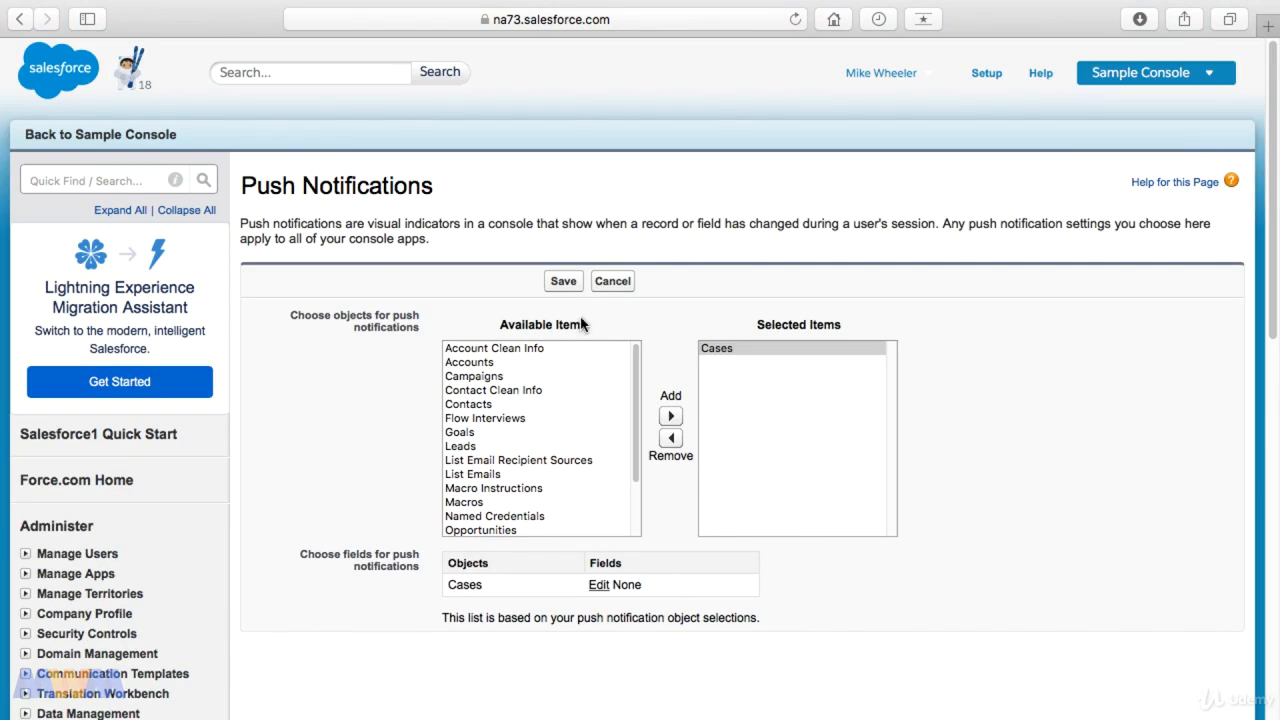
click(562, 283)
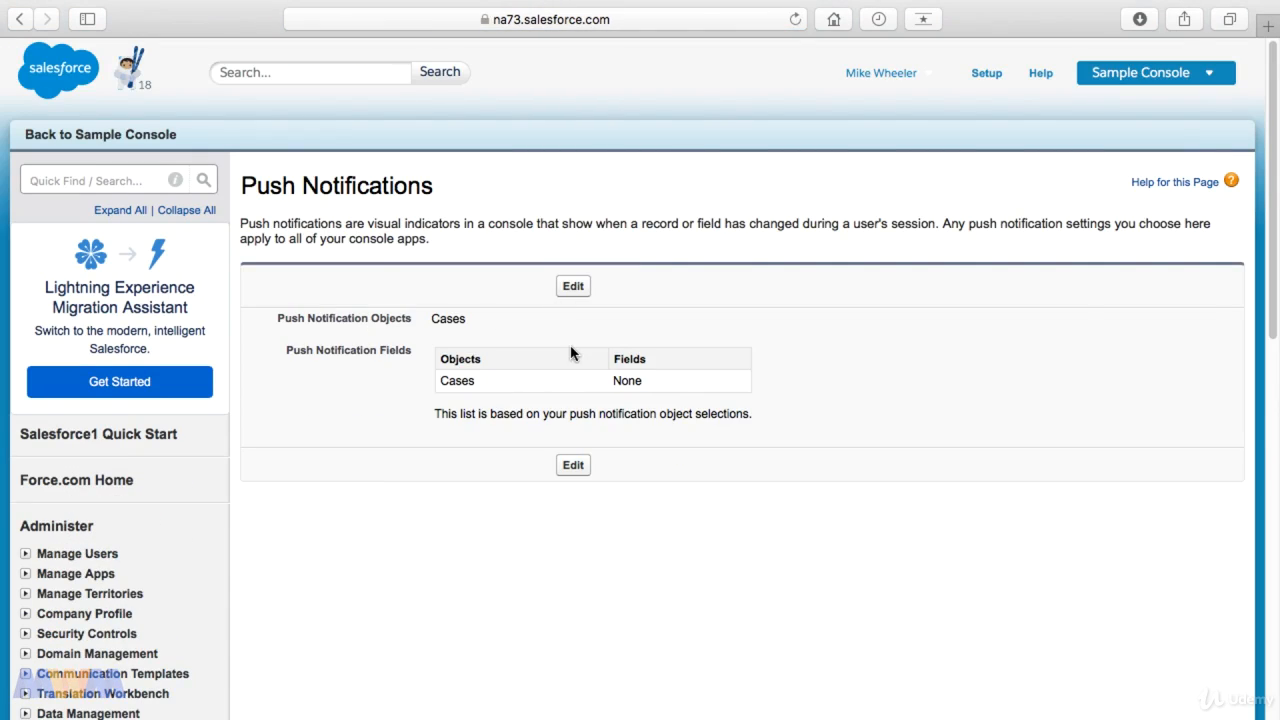
Step: Return from the push notification settings to the Sample Console app's edit page
click(21, 19)
click(21, 19)
click(21, 19)
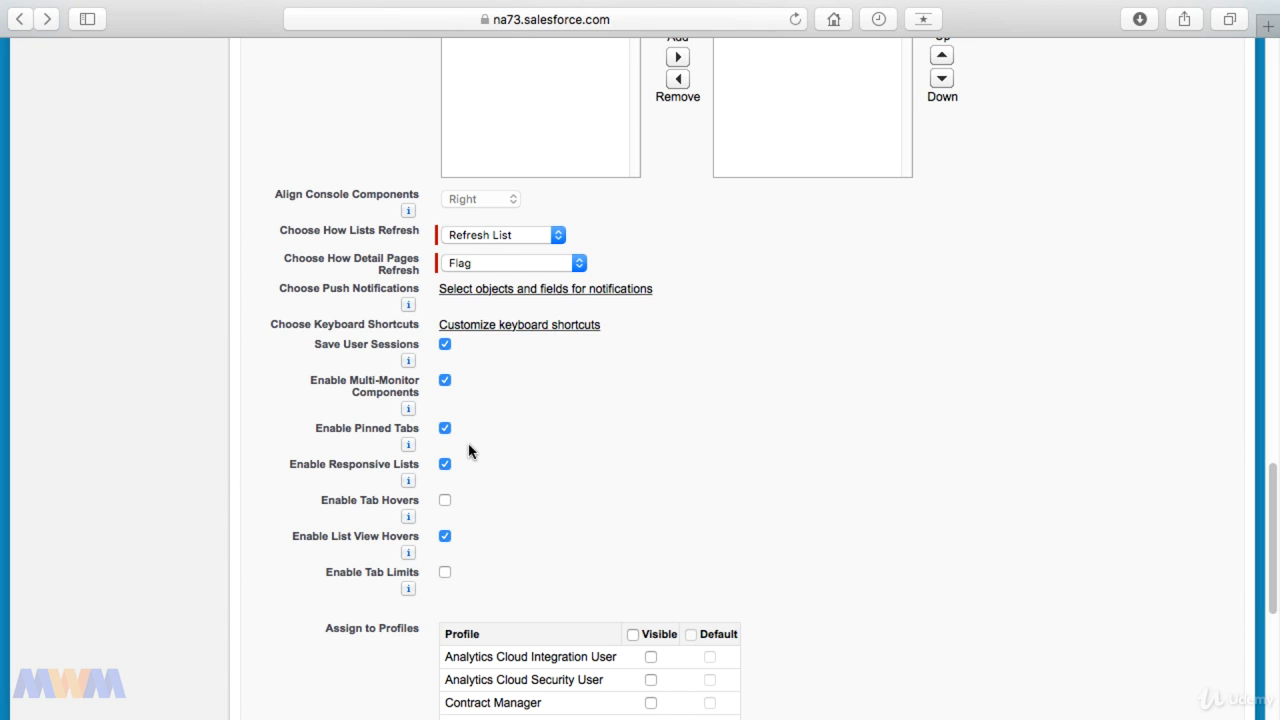
Step: Enable tab hovers and tab limits for the console app, with up to 20 primary tabs and 10 subtabs
mouse_move(408, 364)
mouse_move(413, 486)
scroll(515, 487, down, 2)
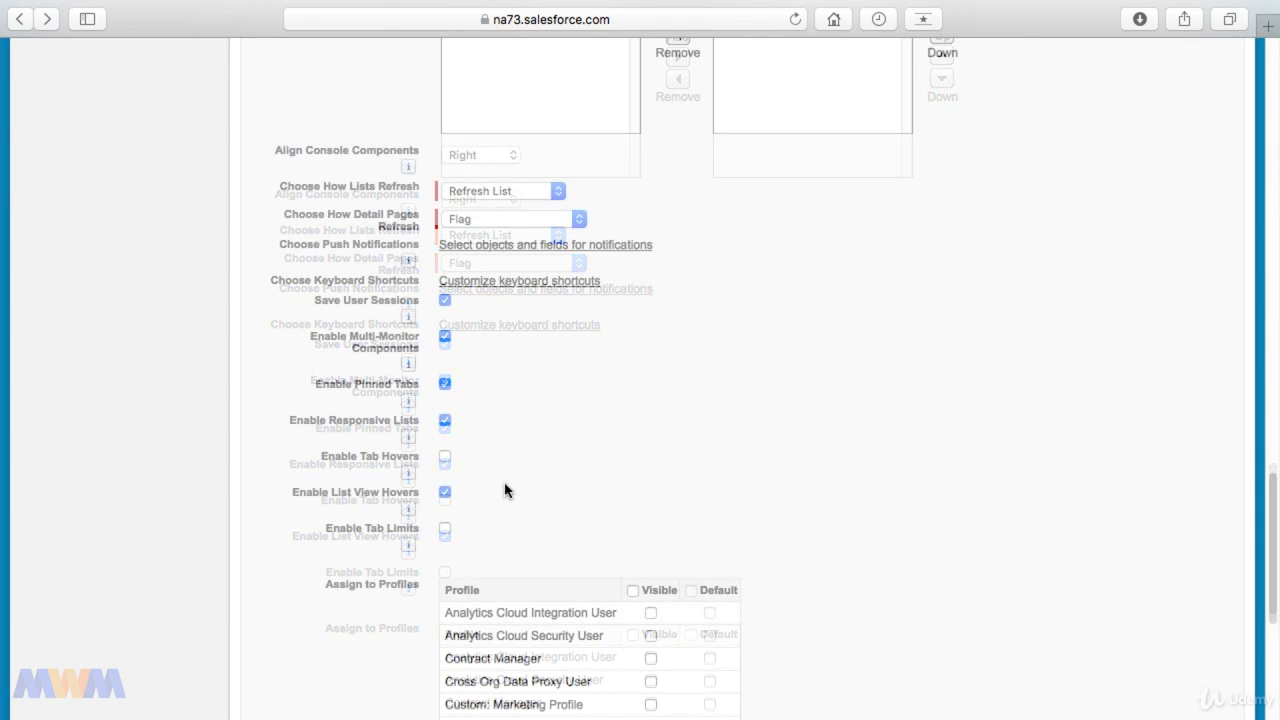
scroll(505, 487, down, 4)
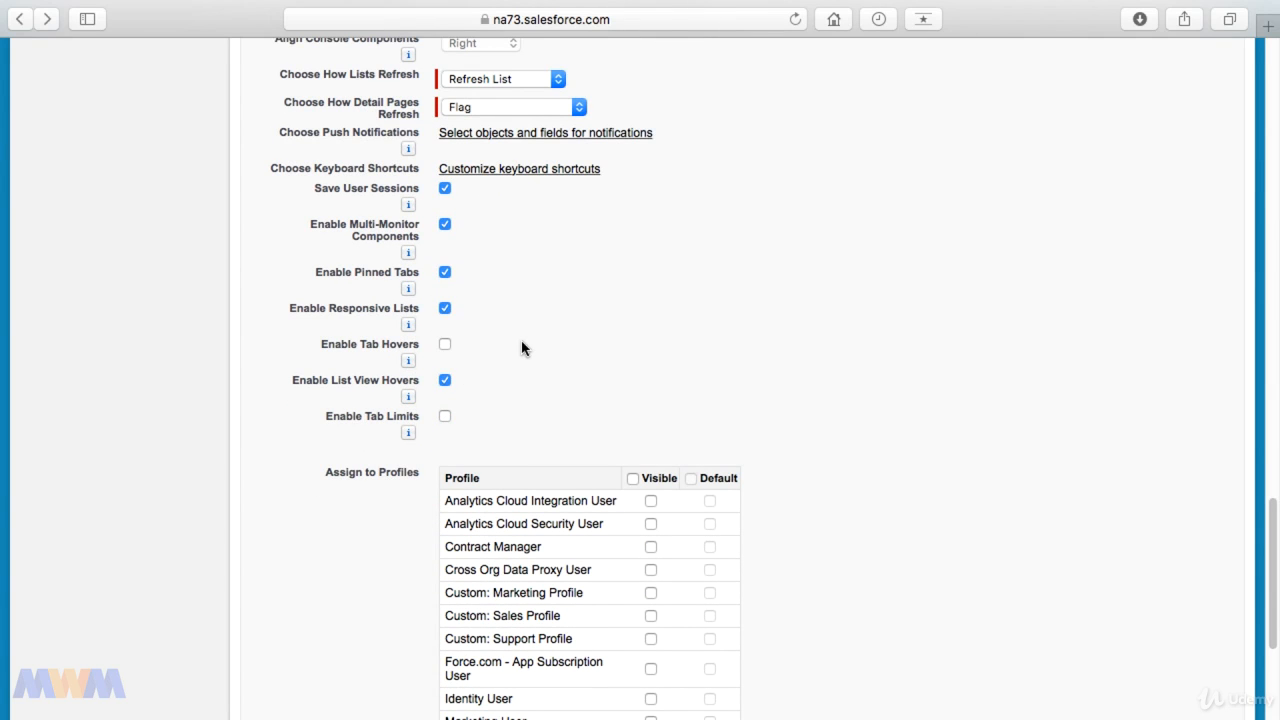
click(445, 344)
click(445, 416)
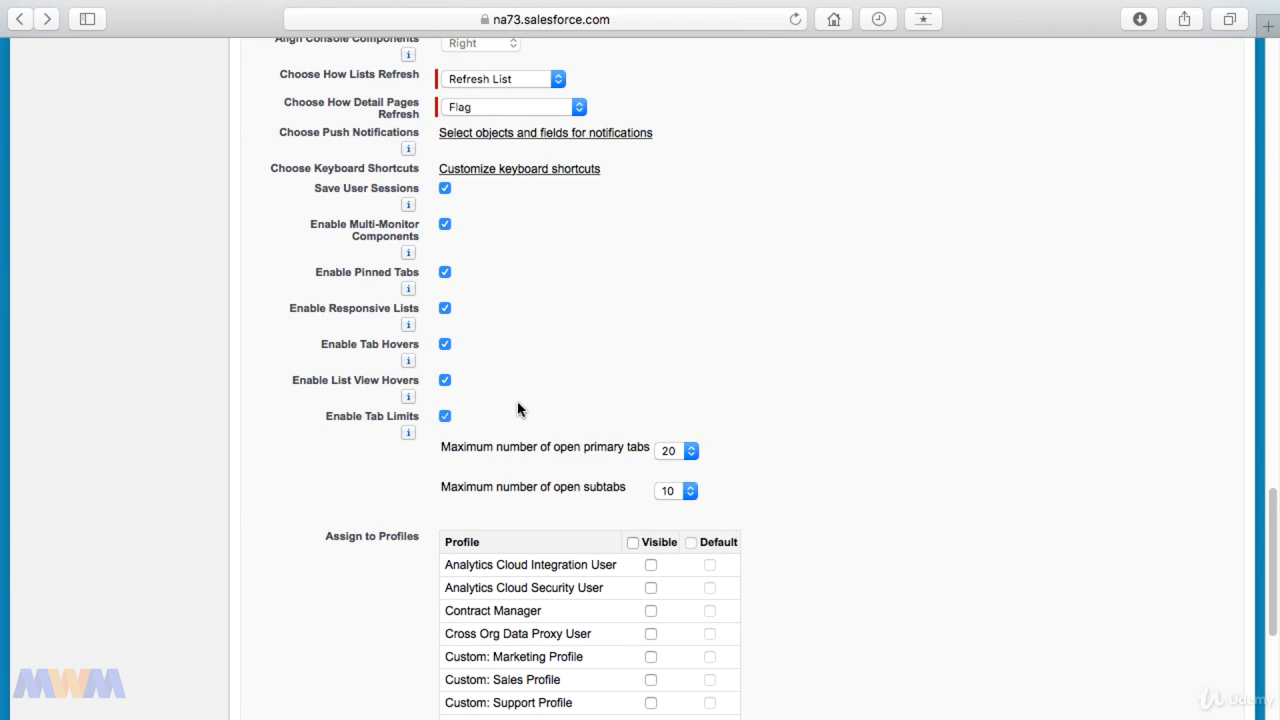
scroll(522, 408, down, 3)
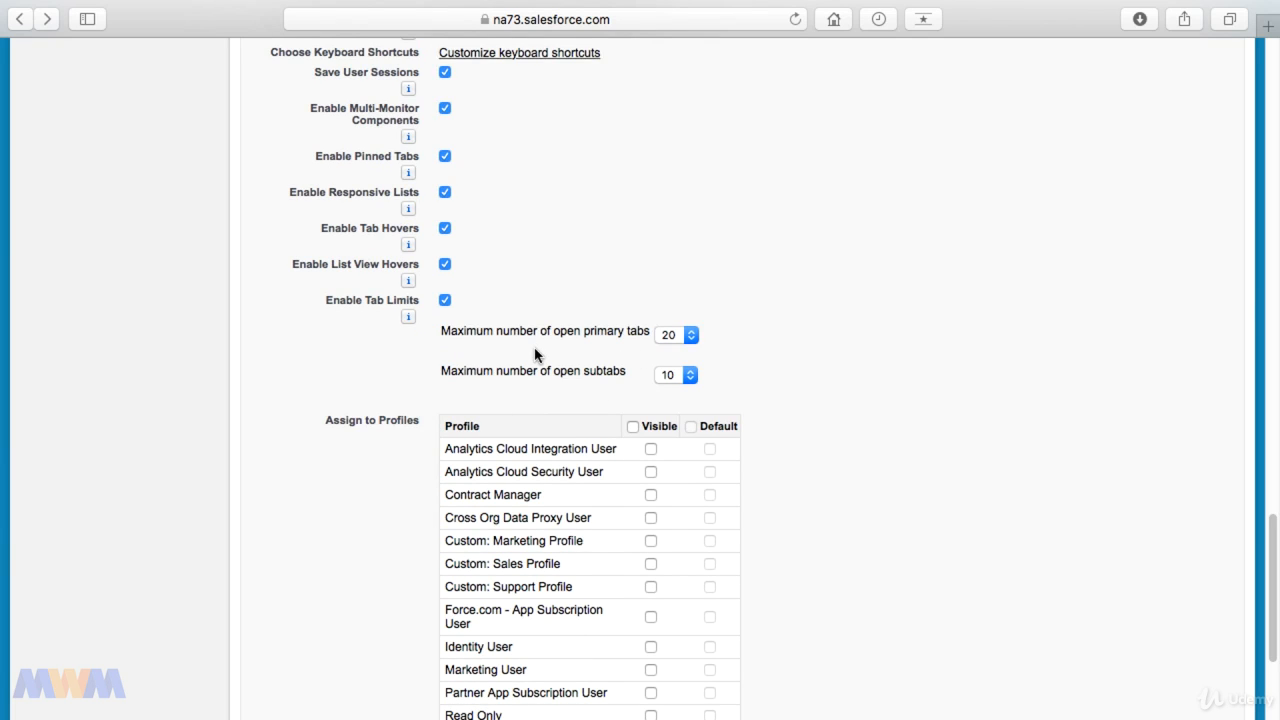
Step: Set the console app's tab limits to 5 open primary tabs and 10 open subtabs
scroll(535, 355, down, 2)
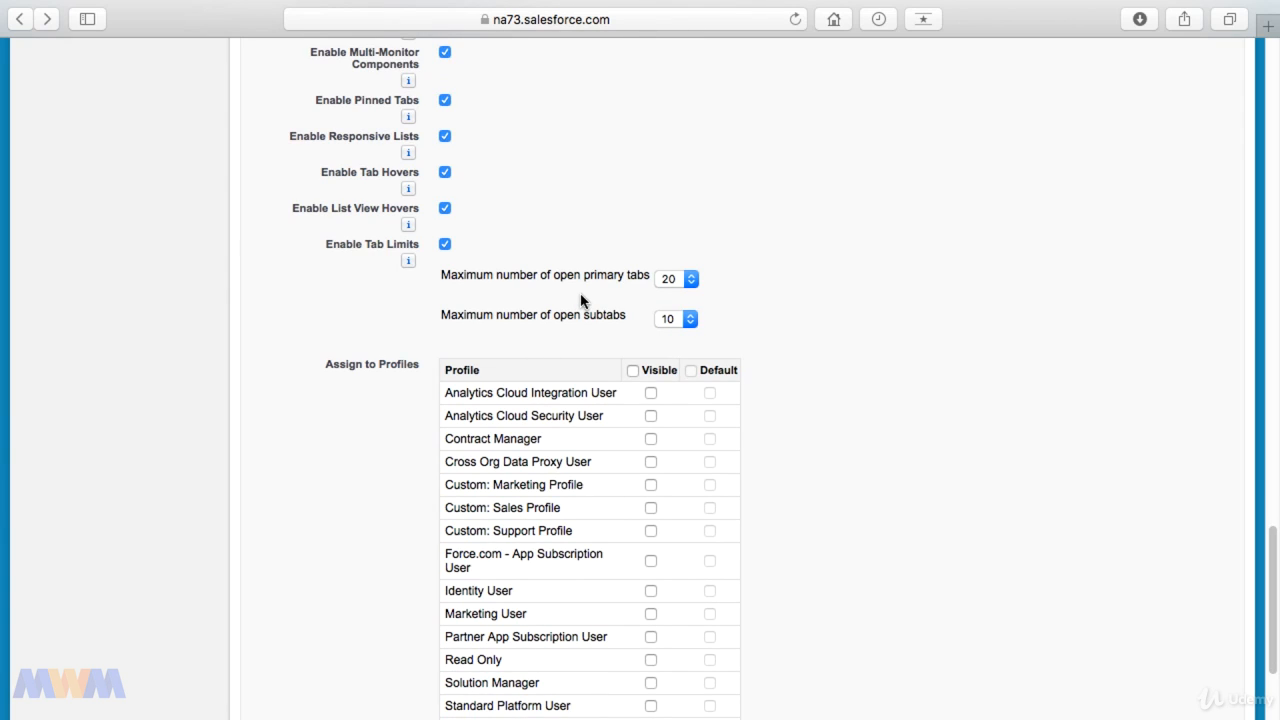
click(678, 283)
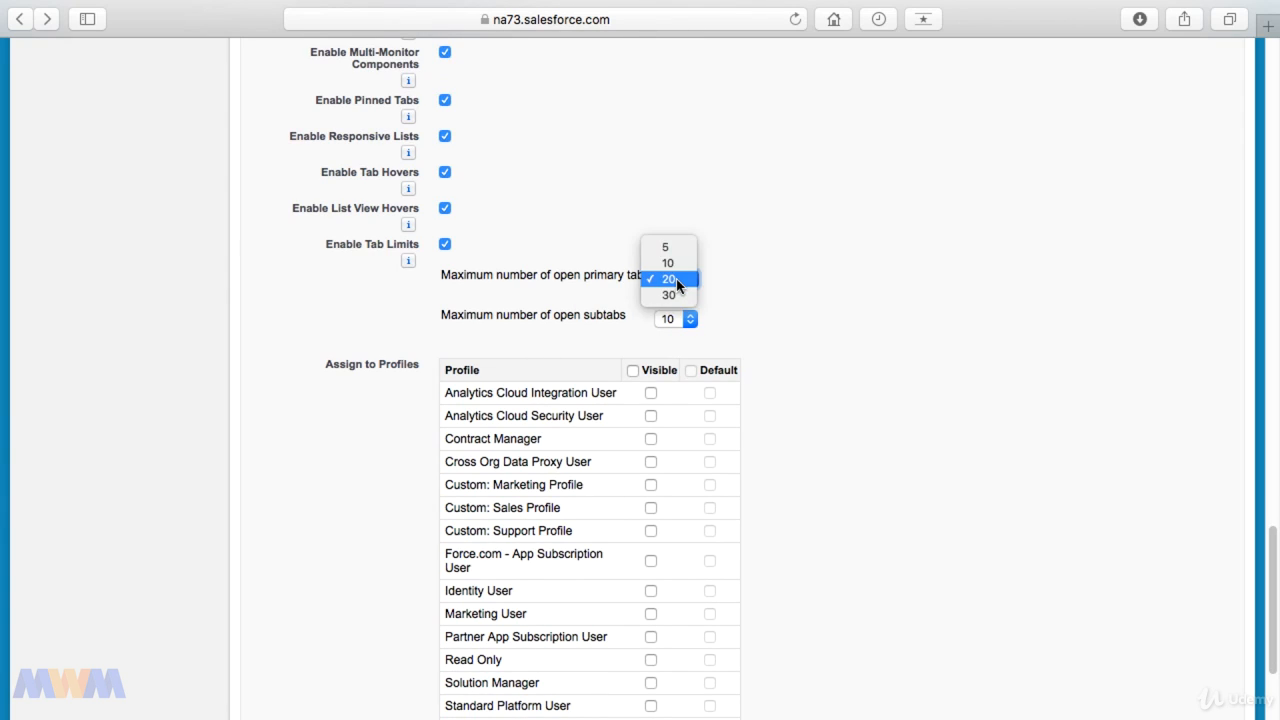
click(677, 264)
click(676, 321)
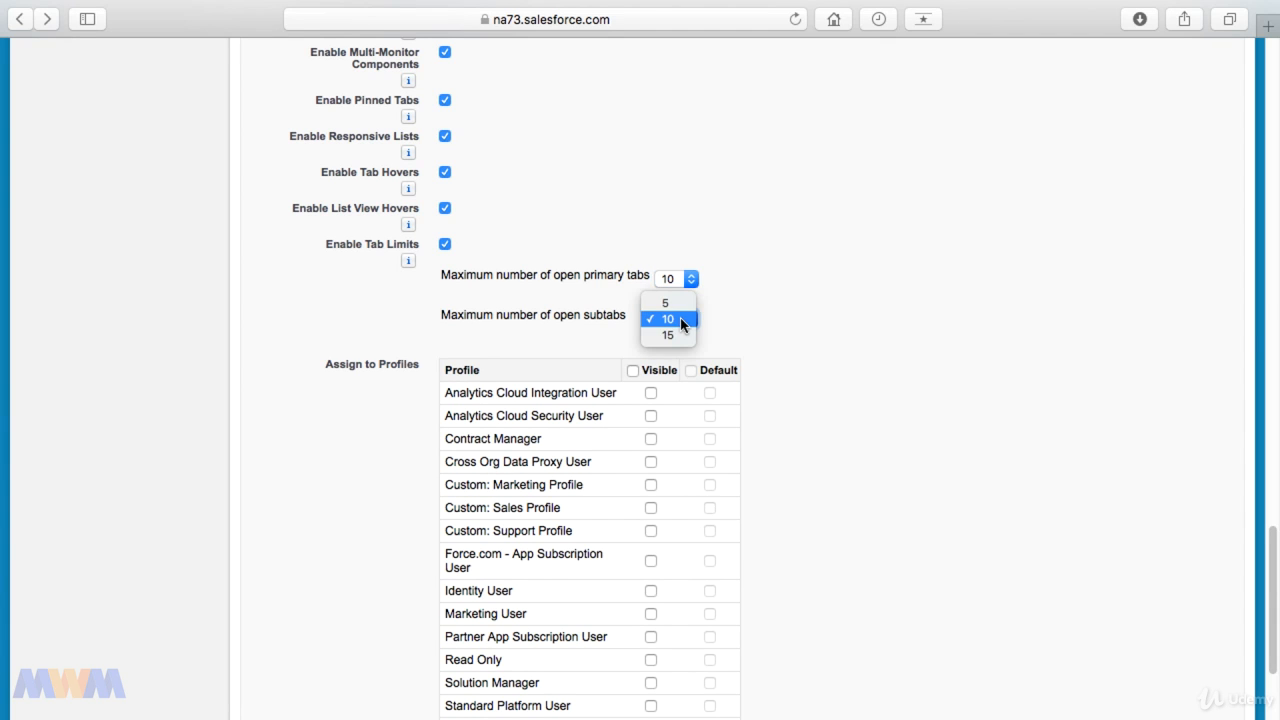
click(679, 320)
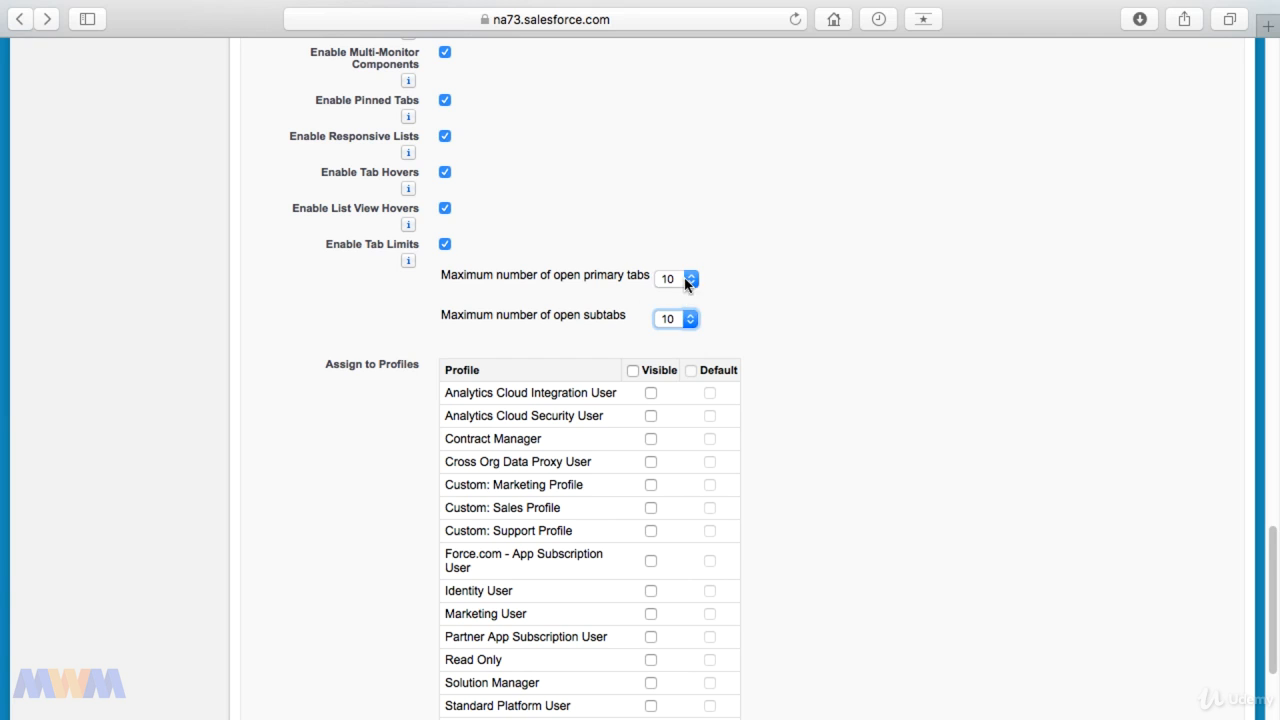
click(689, 279)
click(667, 264)
click(810, 349)
Step: Make the console app visible to the Custom: Marketing Profile and save the app's settings
scroll(813, 350, down, 2)
scroll(812, 358, down, 2)
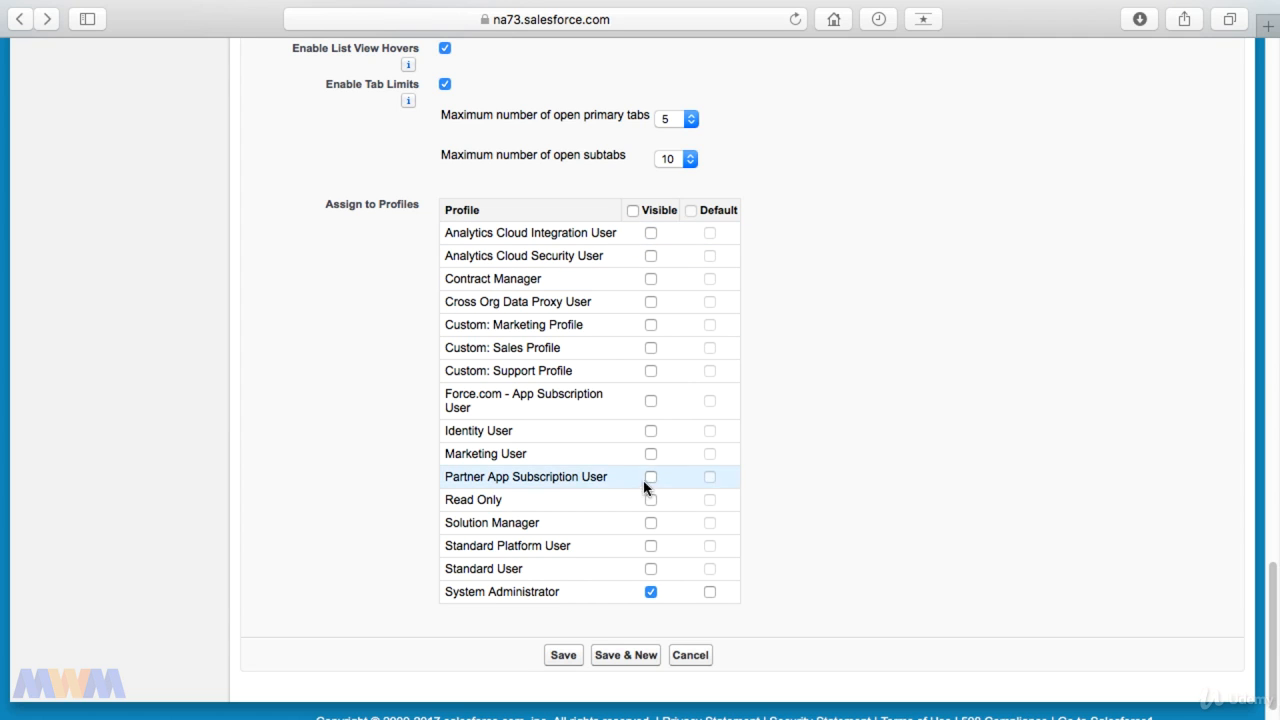
click(650, 325)
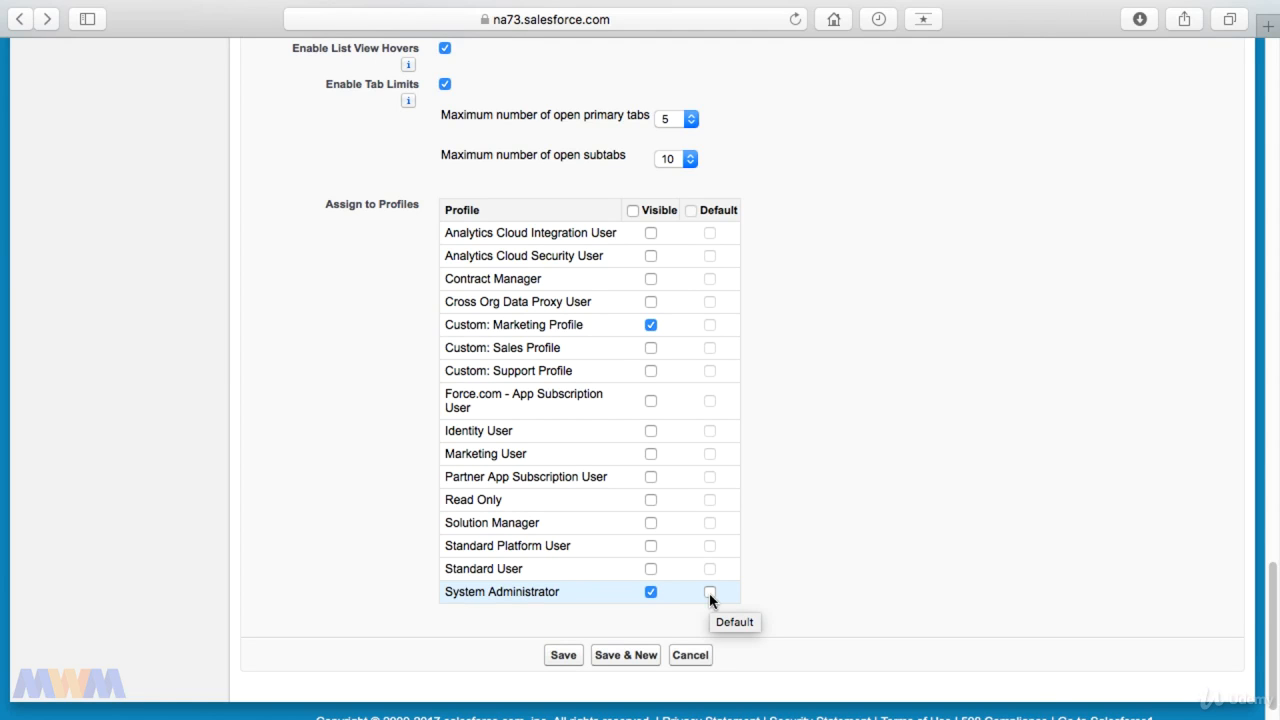
scroll(822, 486, up, 15)
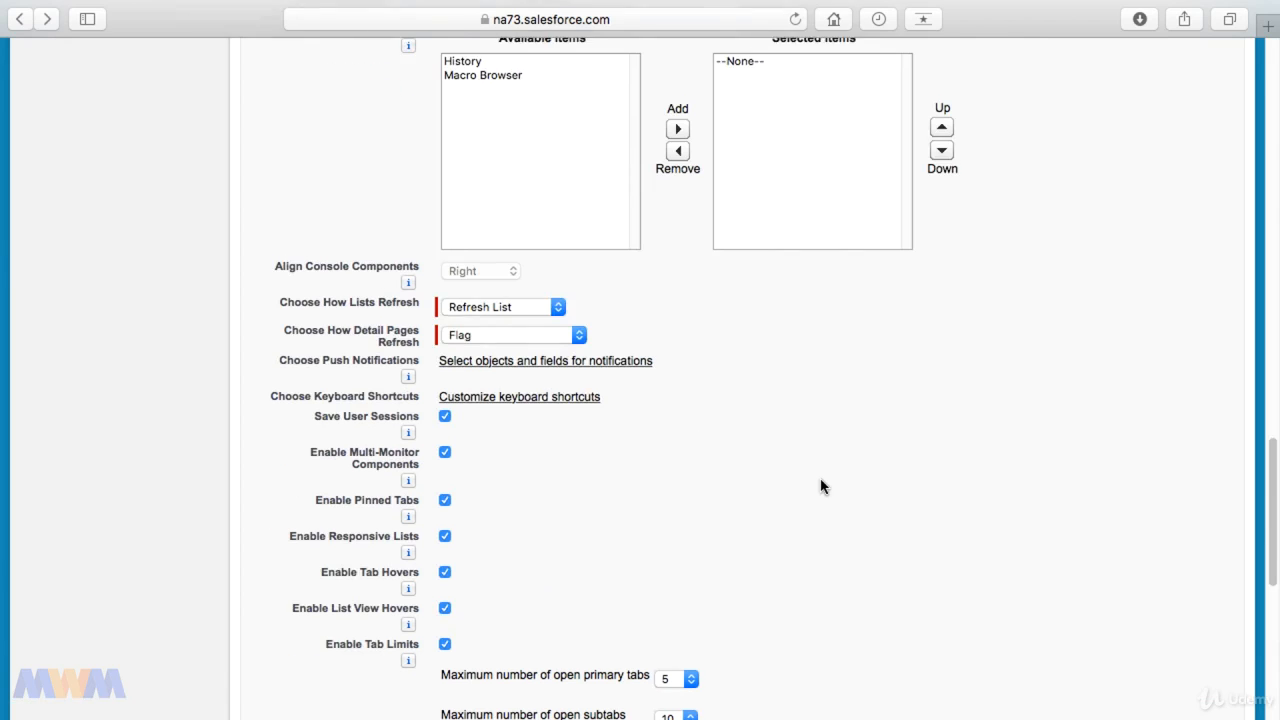
scroll(822, 486, down, 15)
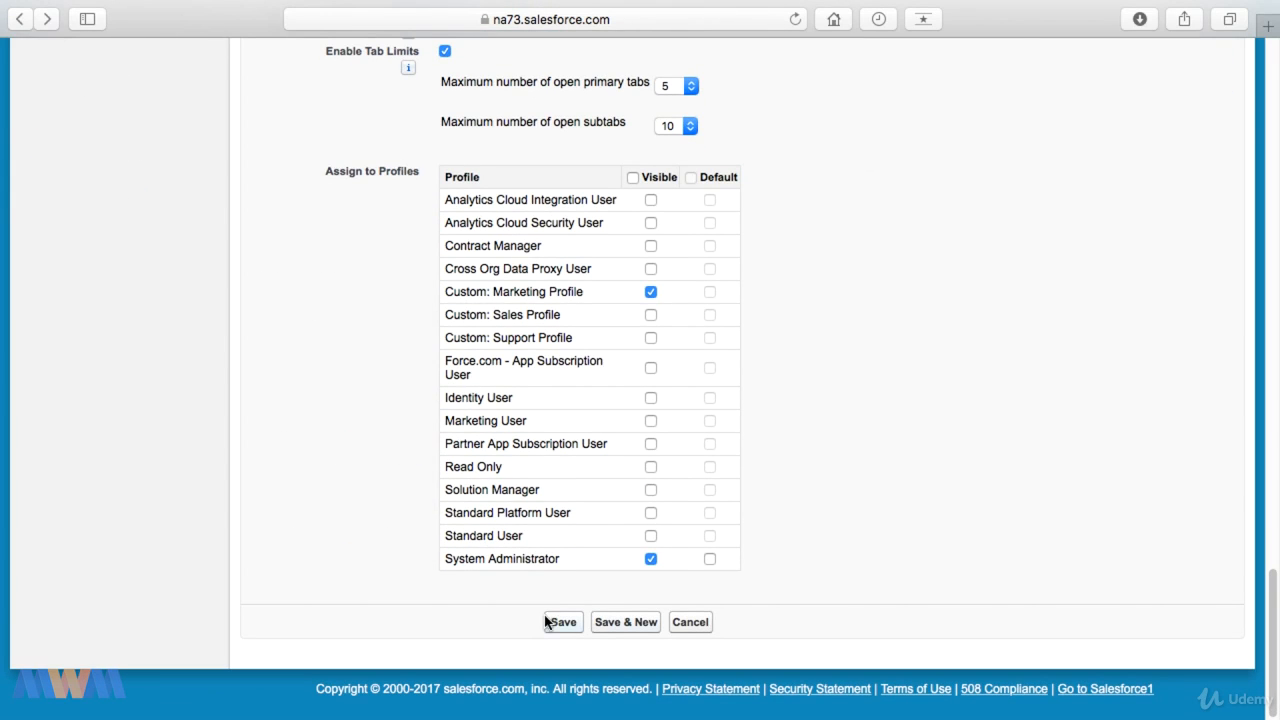
click(562, 623)
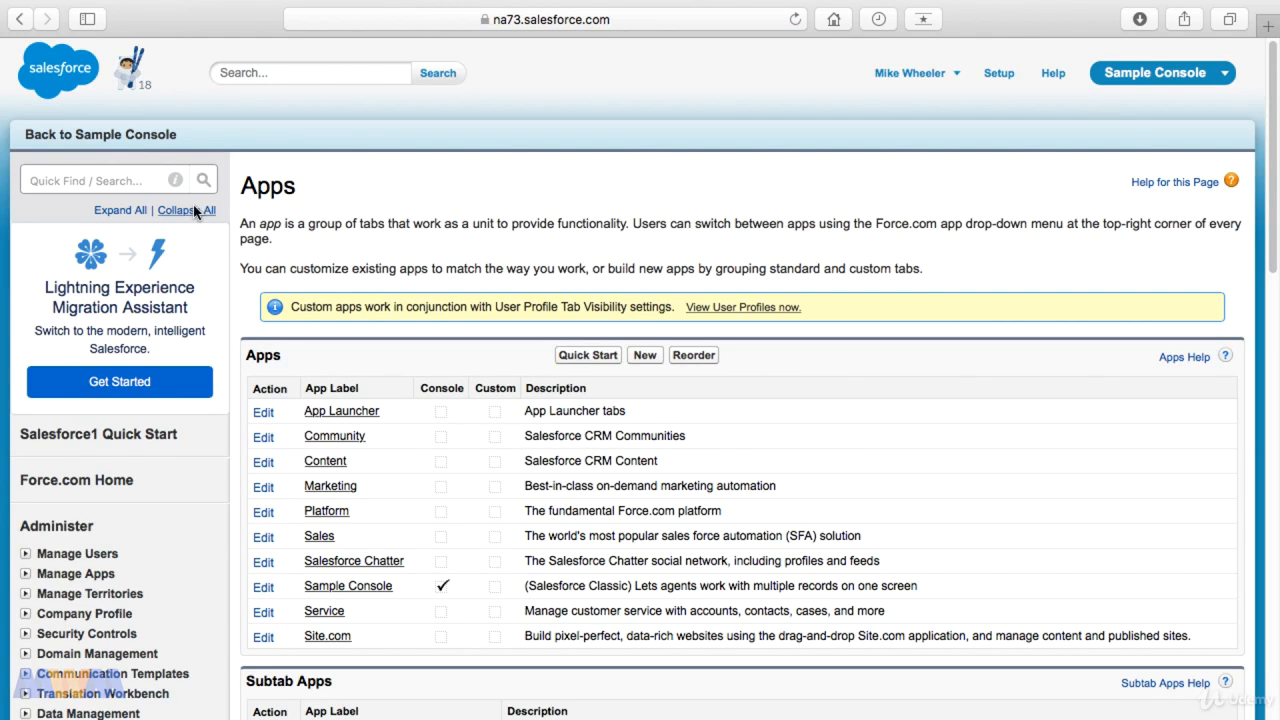
Step: Go back to the Sample Console and narrow the pinned case list to give the case details more room
click(130, 136)
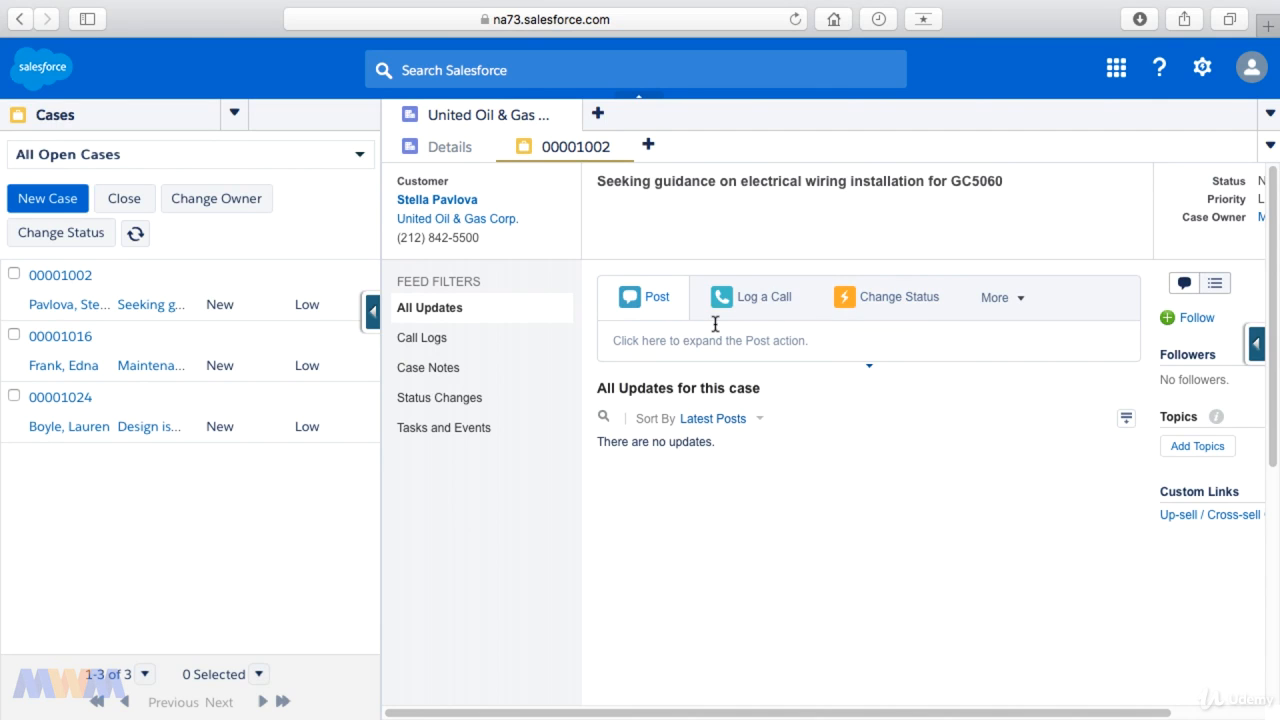
right_click(380, 481)
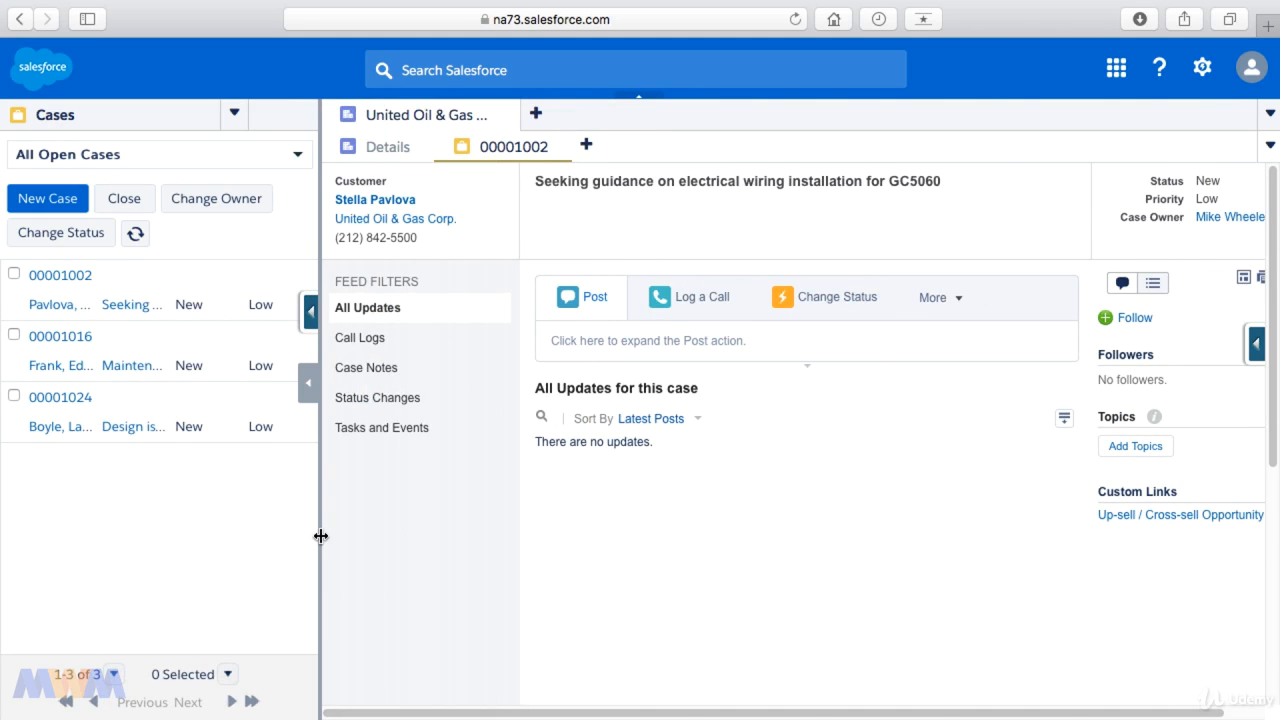
drag(320, 536, 214, 534)
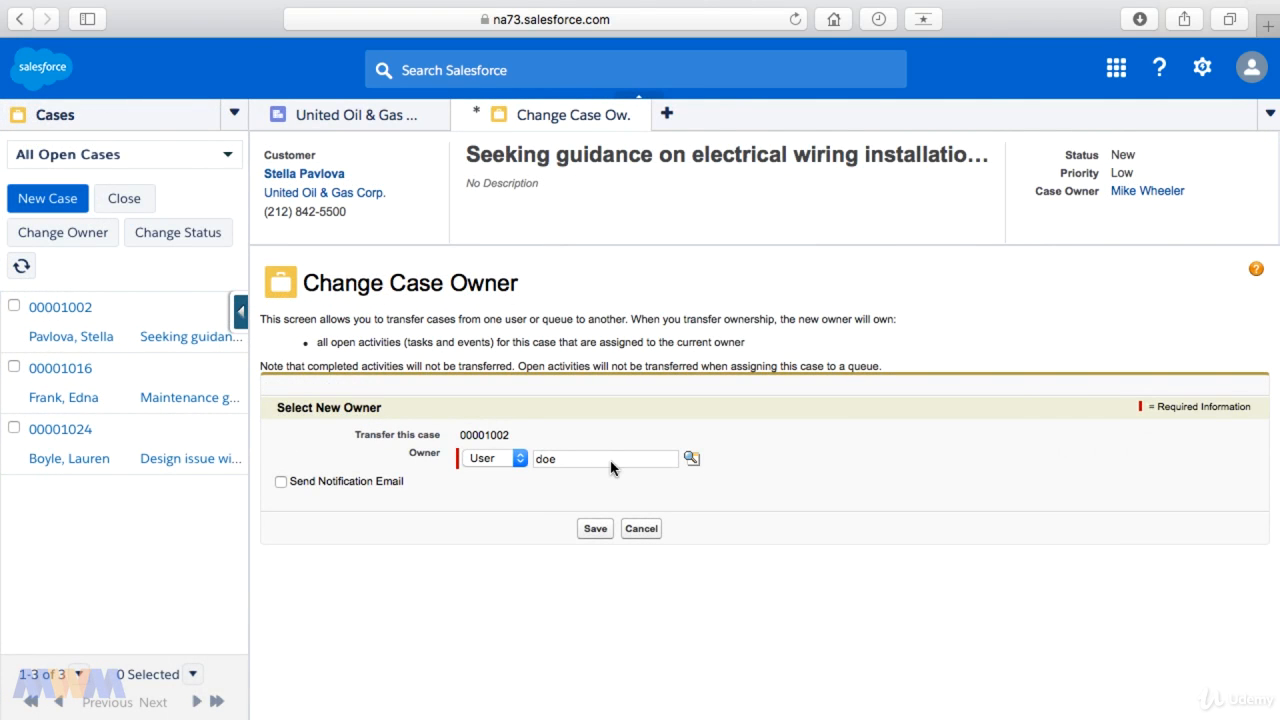
Step: Transfer the electrical wiring case to the newly created user through the owner lookup, send a notification email, and save
click(611, 466)
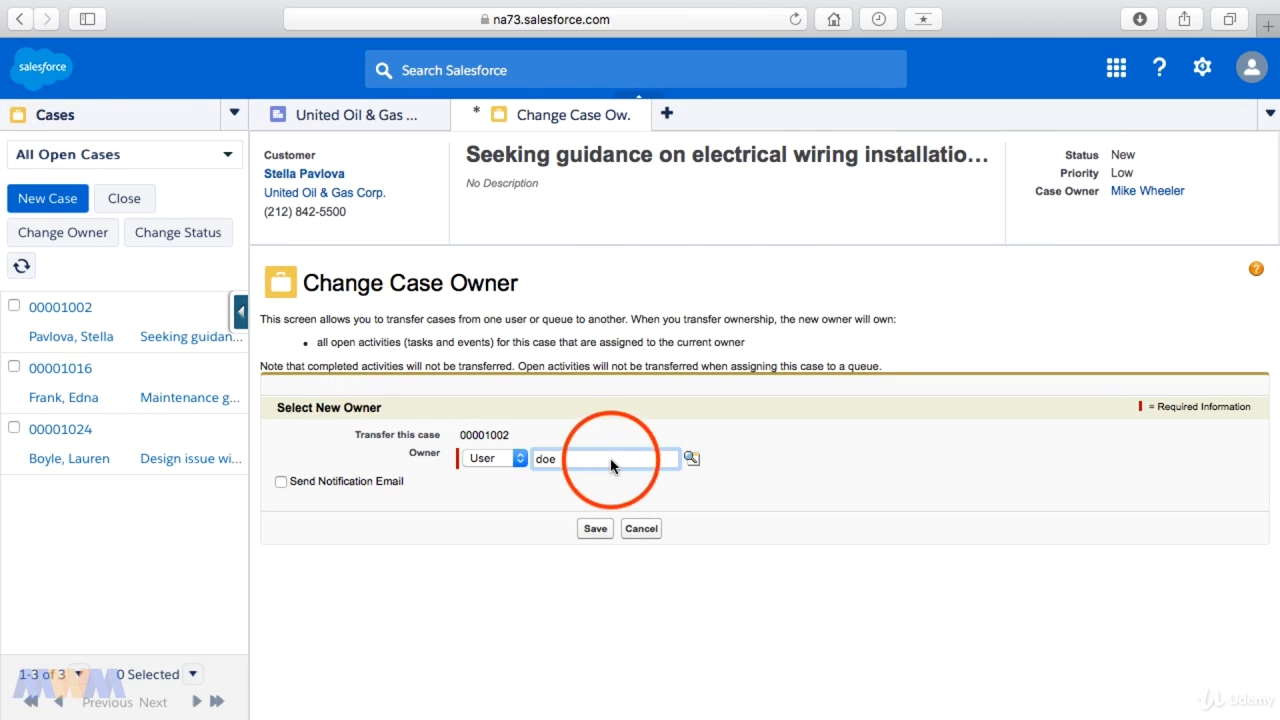
click(693, 460)
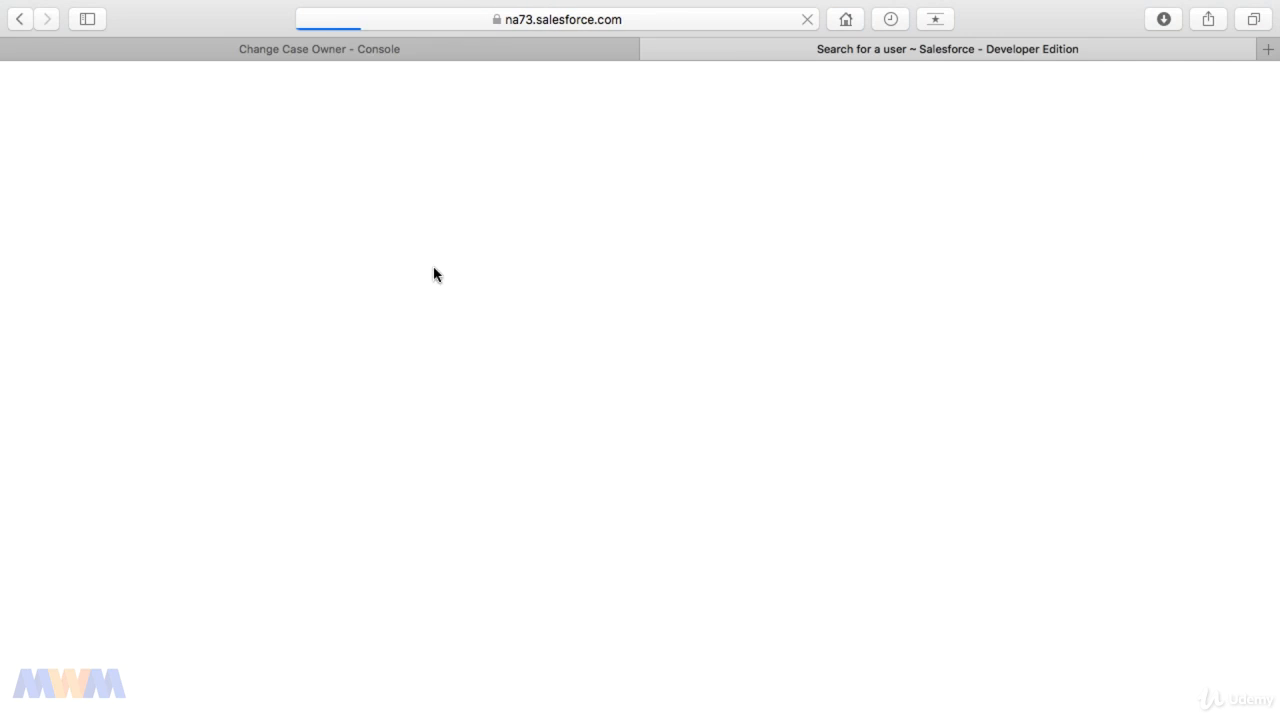
click(55, 276)
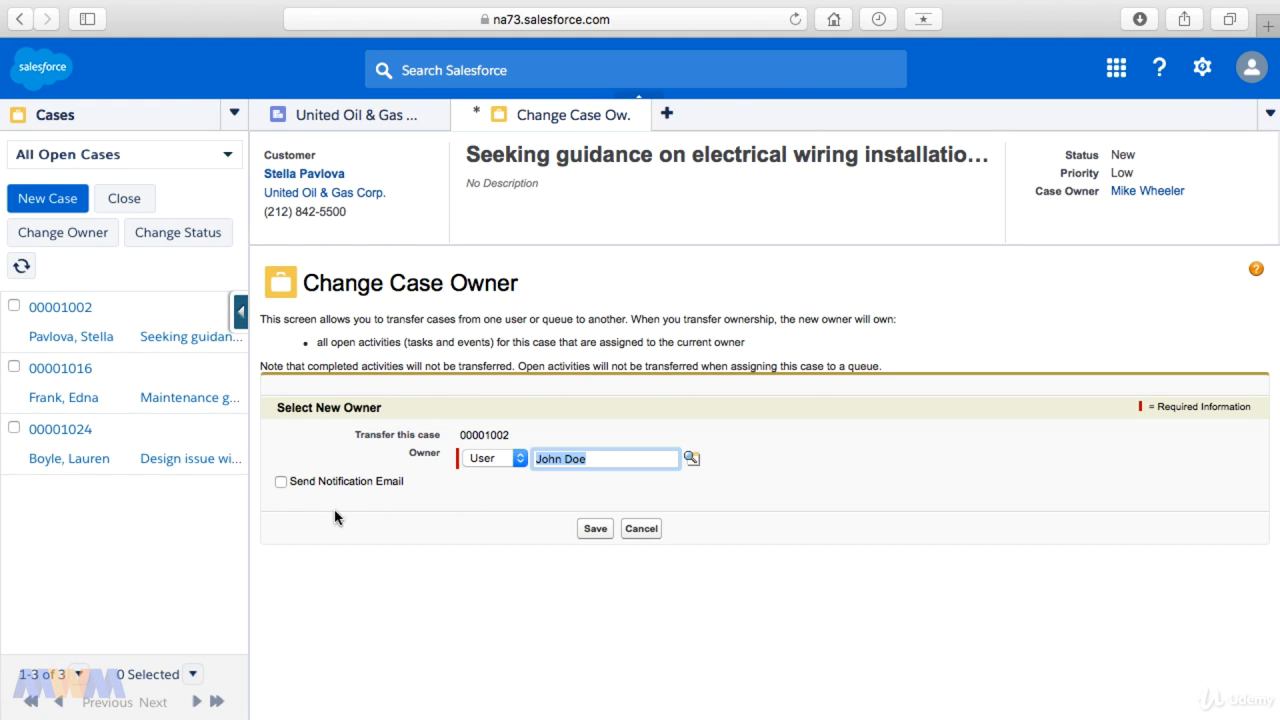
click(283, 482)
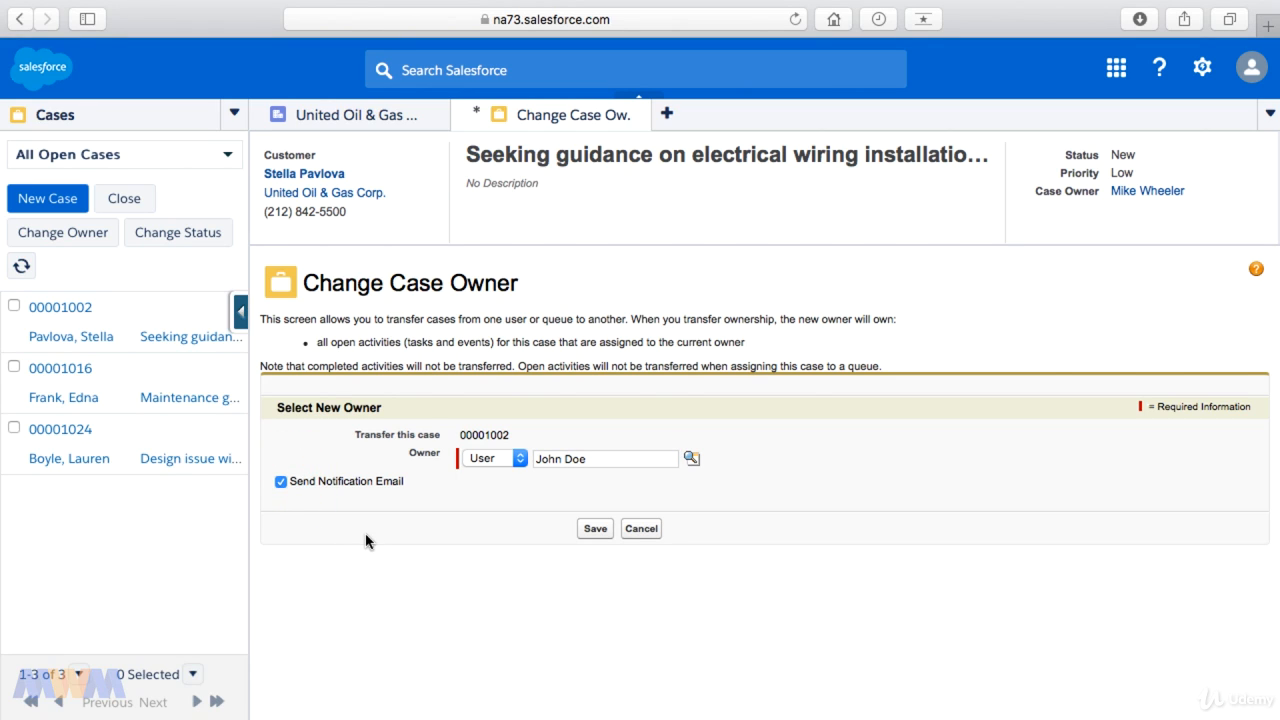
click(595, 528)
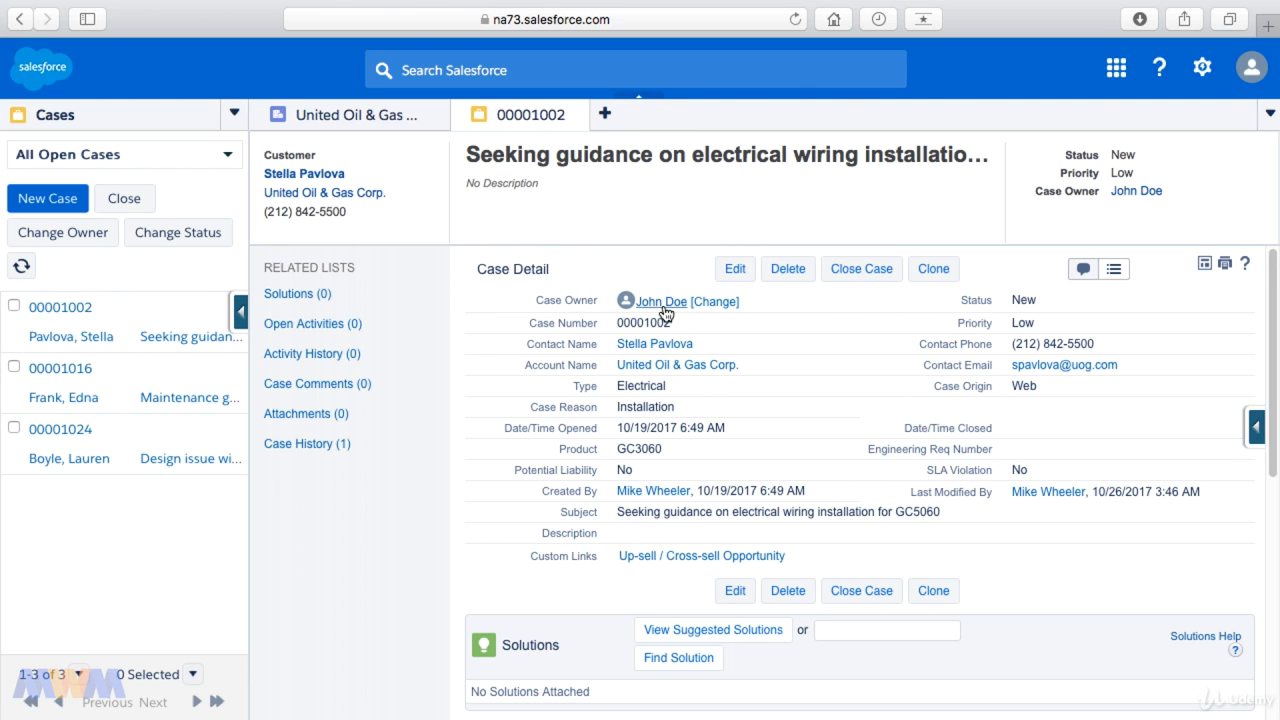
Step: Check the case feed for the owner change, and return to the case detail view
click(1085, 270)
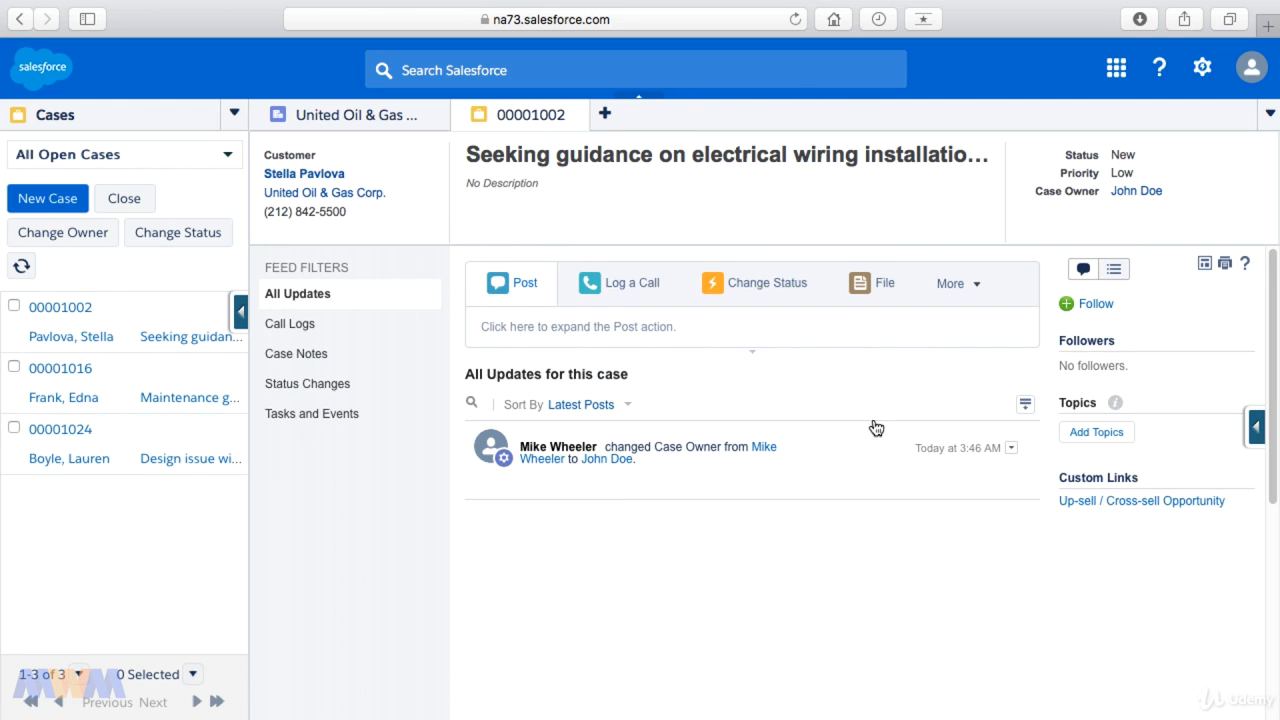
drag(654, 453, 673, 456)
click(1113, 270)
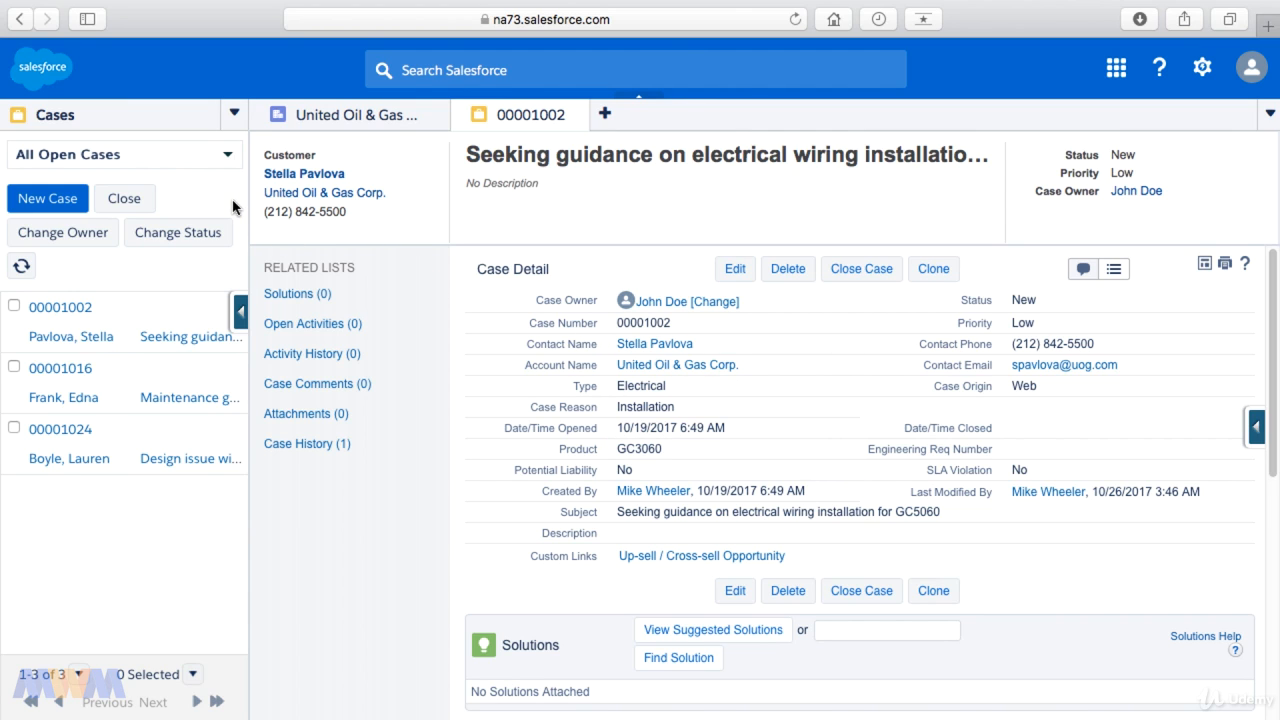
Step: Switch the case list to the custom view for the new owner's cases and widen the list pane
click(228, 155)
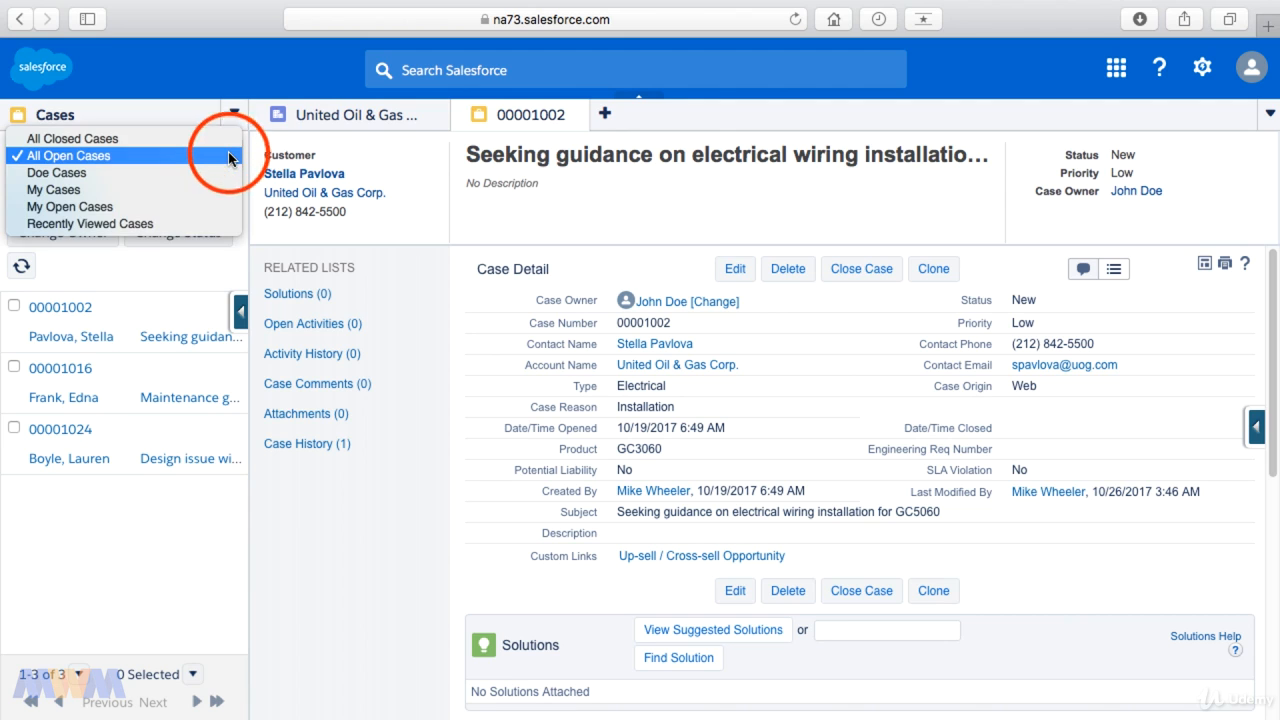
click(157, 173)
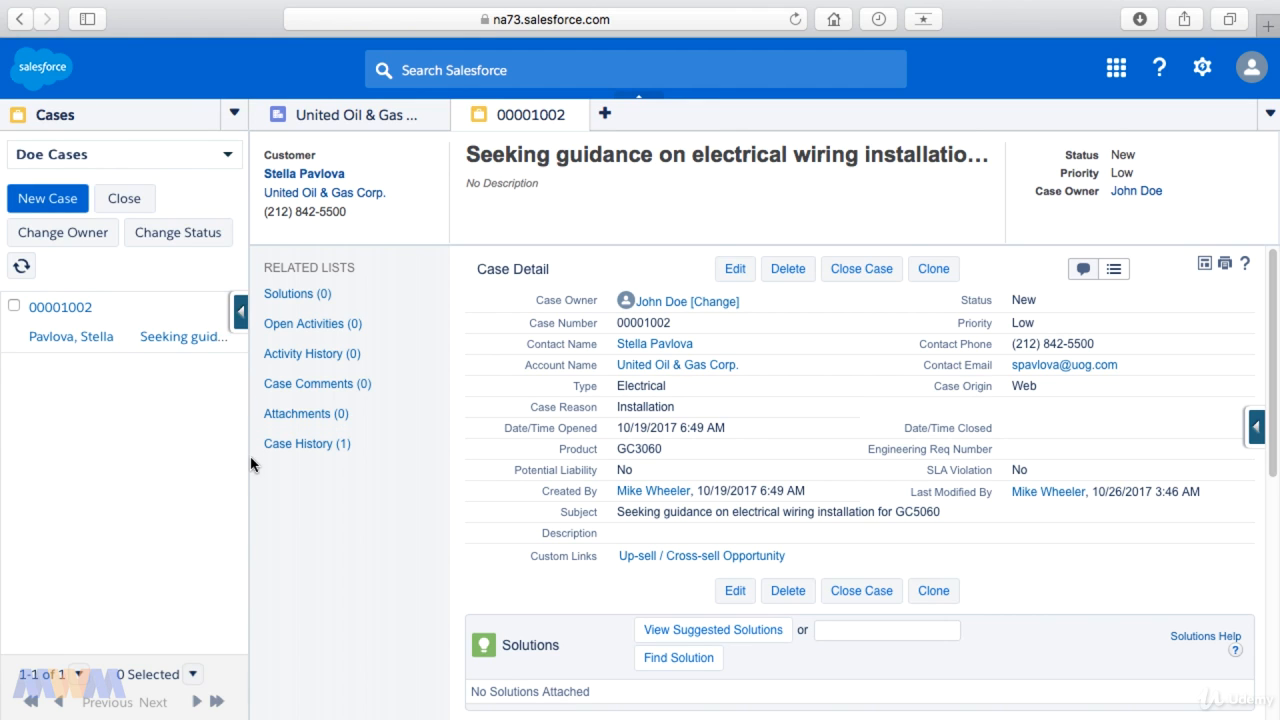
drag(250, 457, 335, 450)
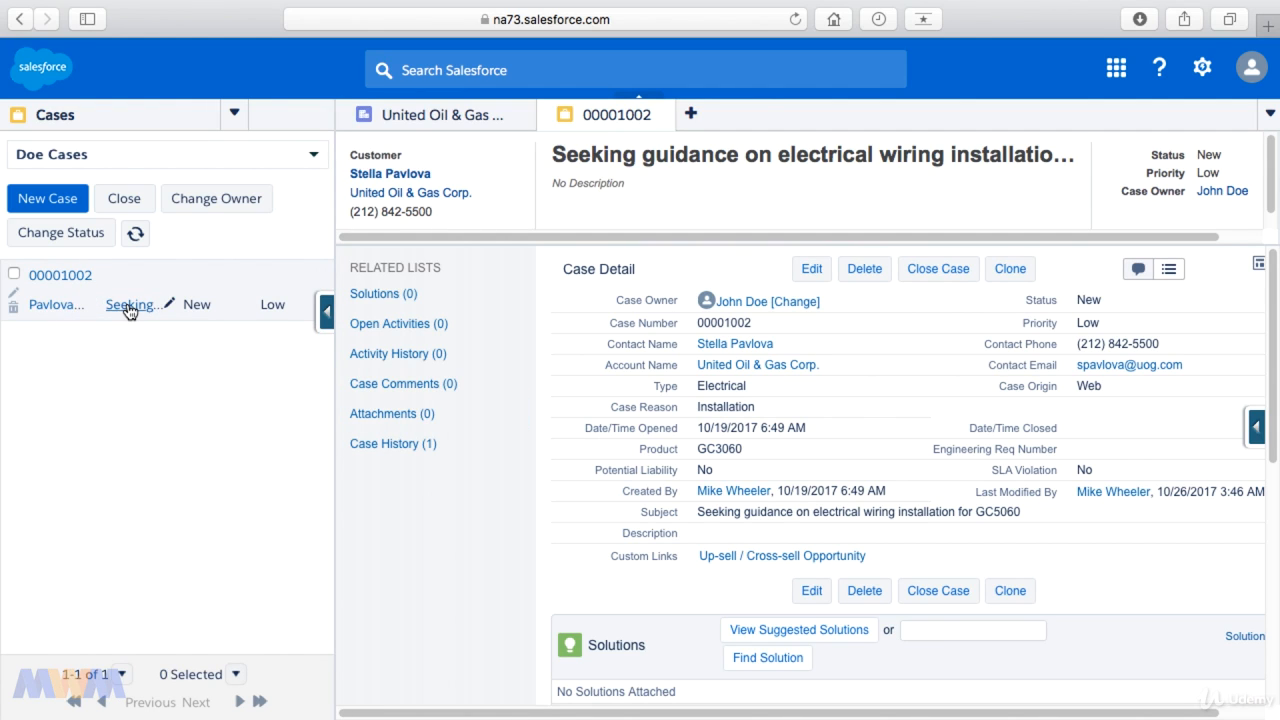
Step: Examine the case's history and other related lists, and return to the beginning of the case details
mouse_move(128, 310)
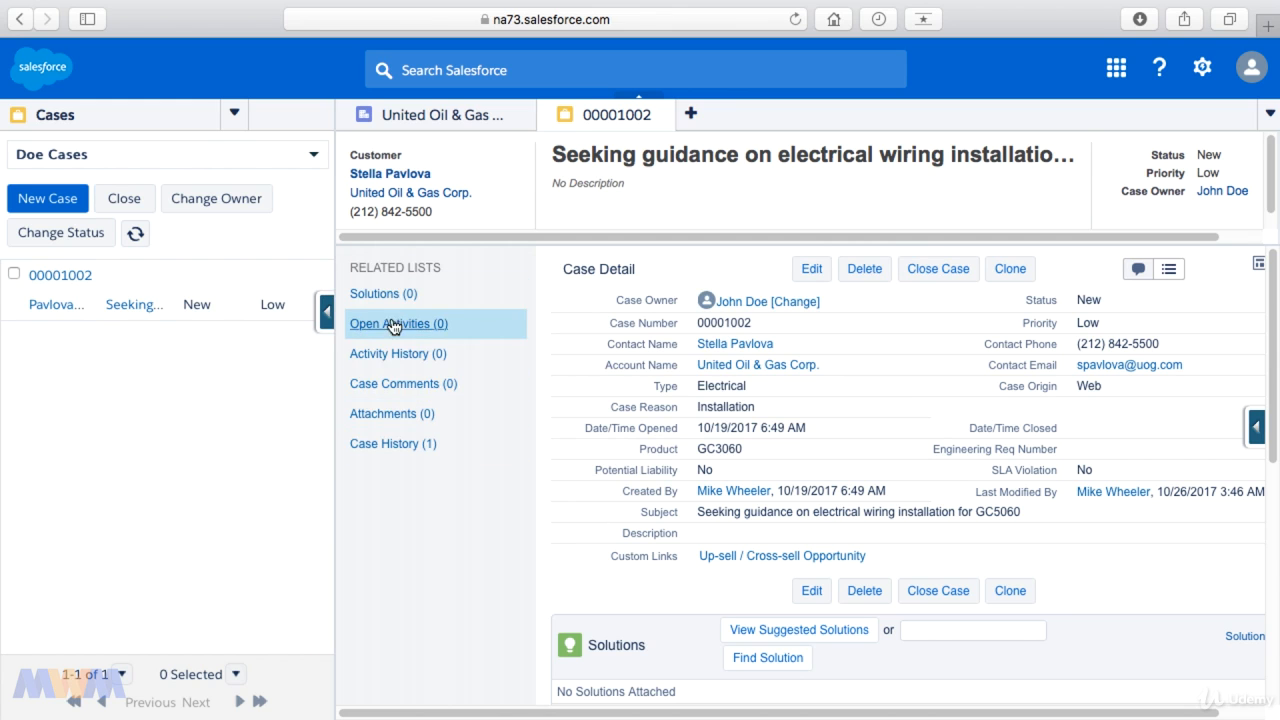
click(396, 447)
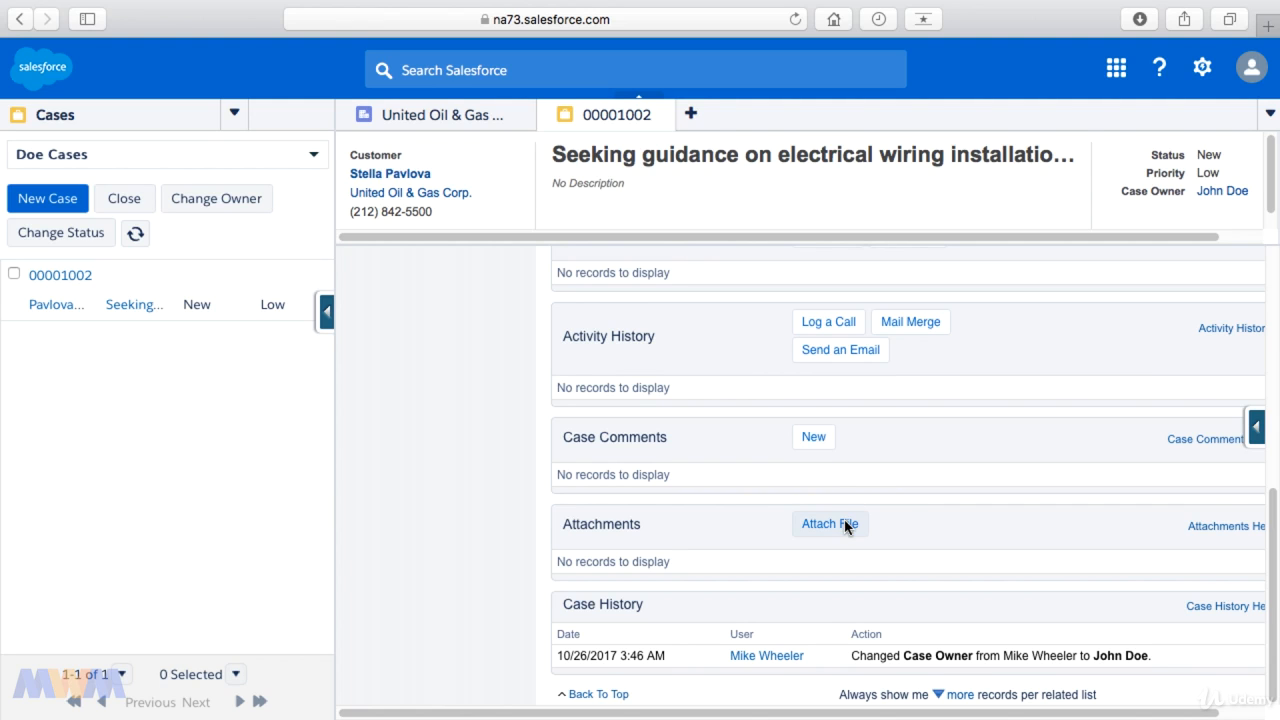
scroll(844, 522, up, 3)
scroll(844, 527, up, 1)
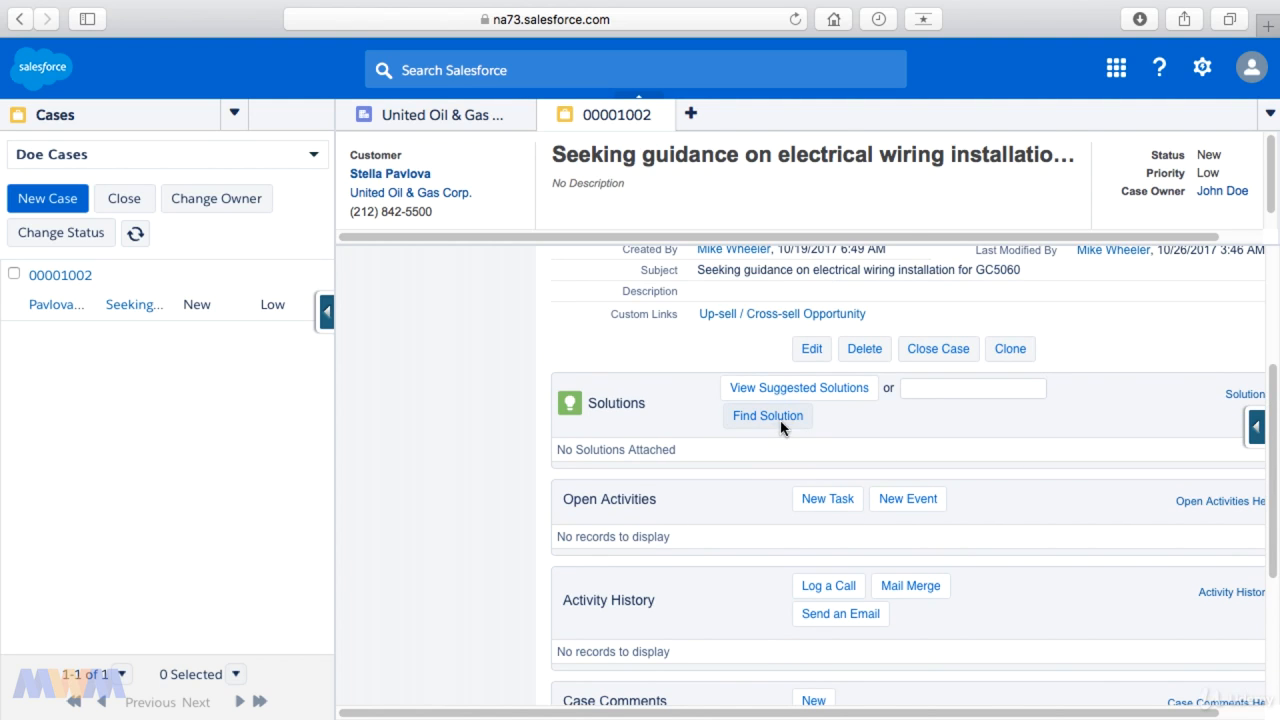
scroll(781, 444, up, 1)
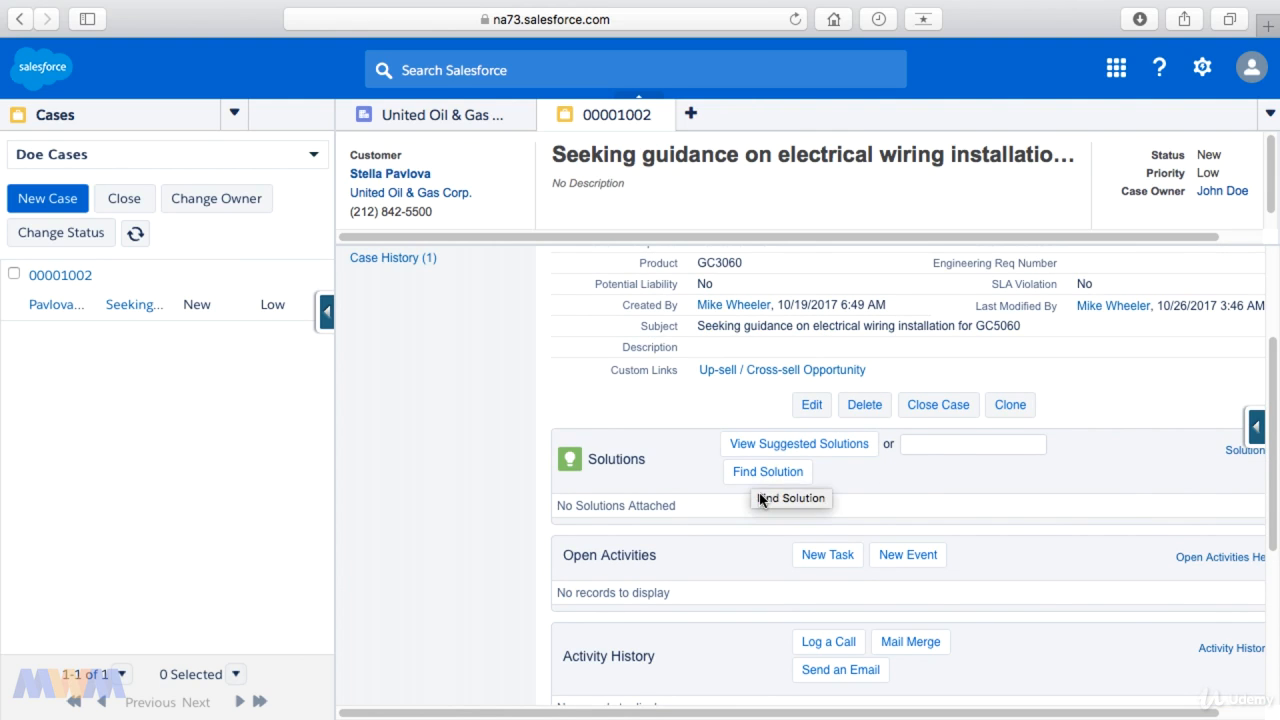
scroll(758, 490, up, 3)
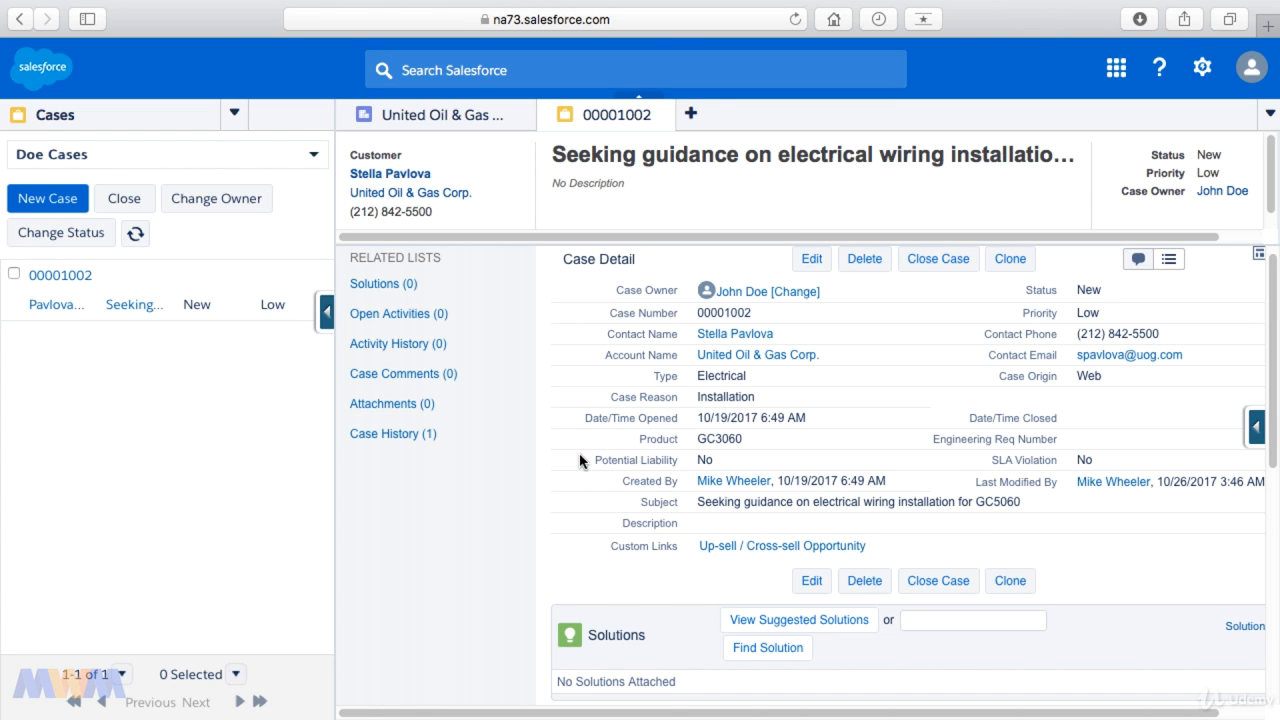
scroll(576, 467, up, 1)
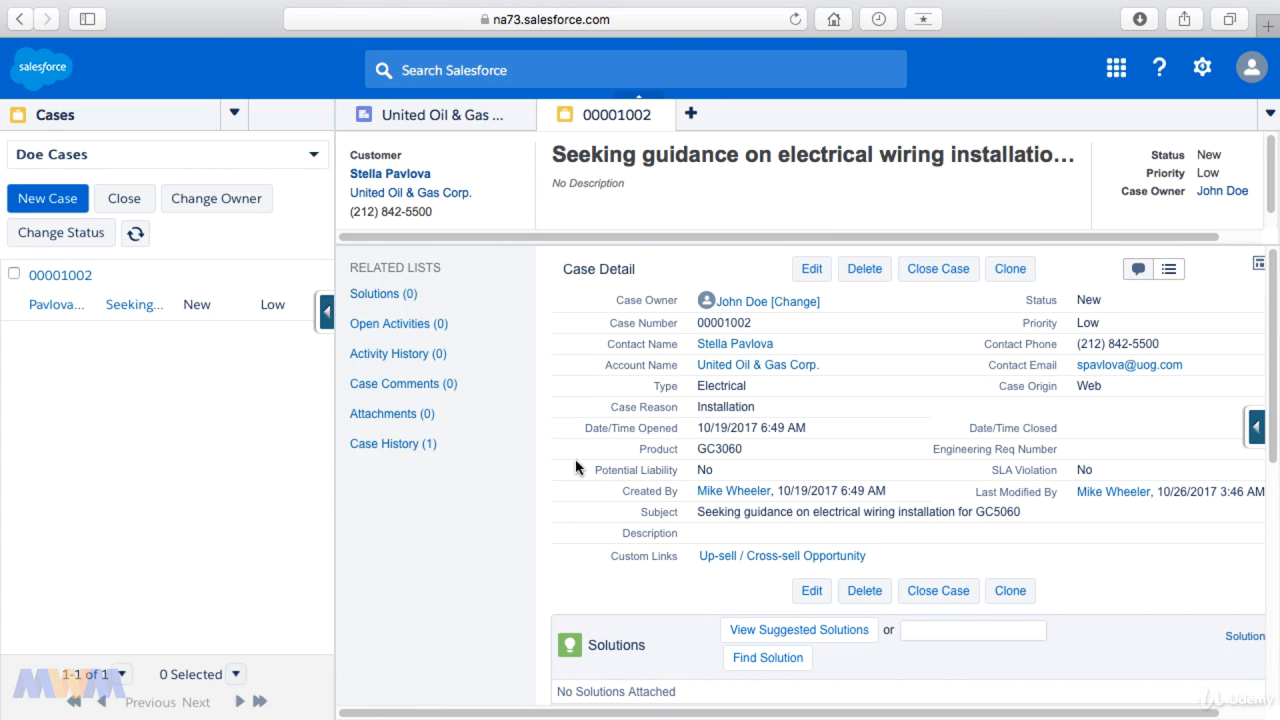
Step: Switch the console's navigation from Cases to Accounts and show the All Accounts list view
click(234, 114)
click(100, 156)
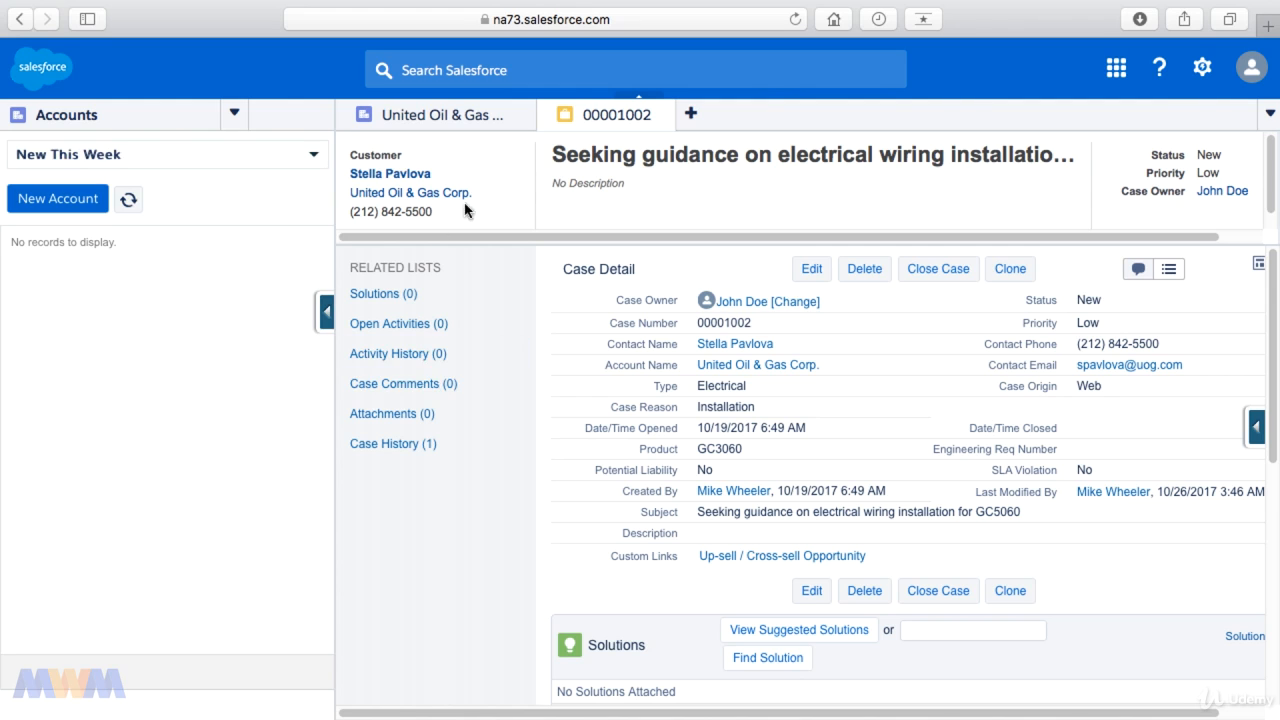
click(298, 153)
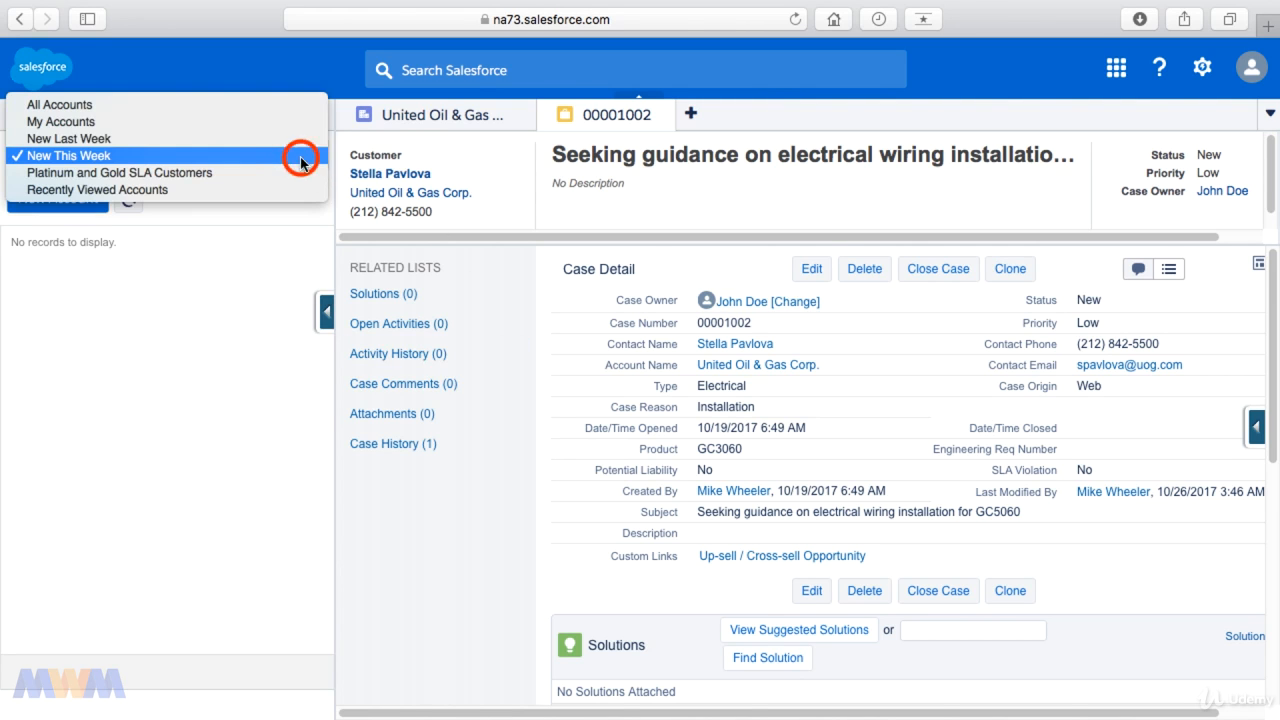
click(219, 108)
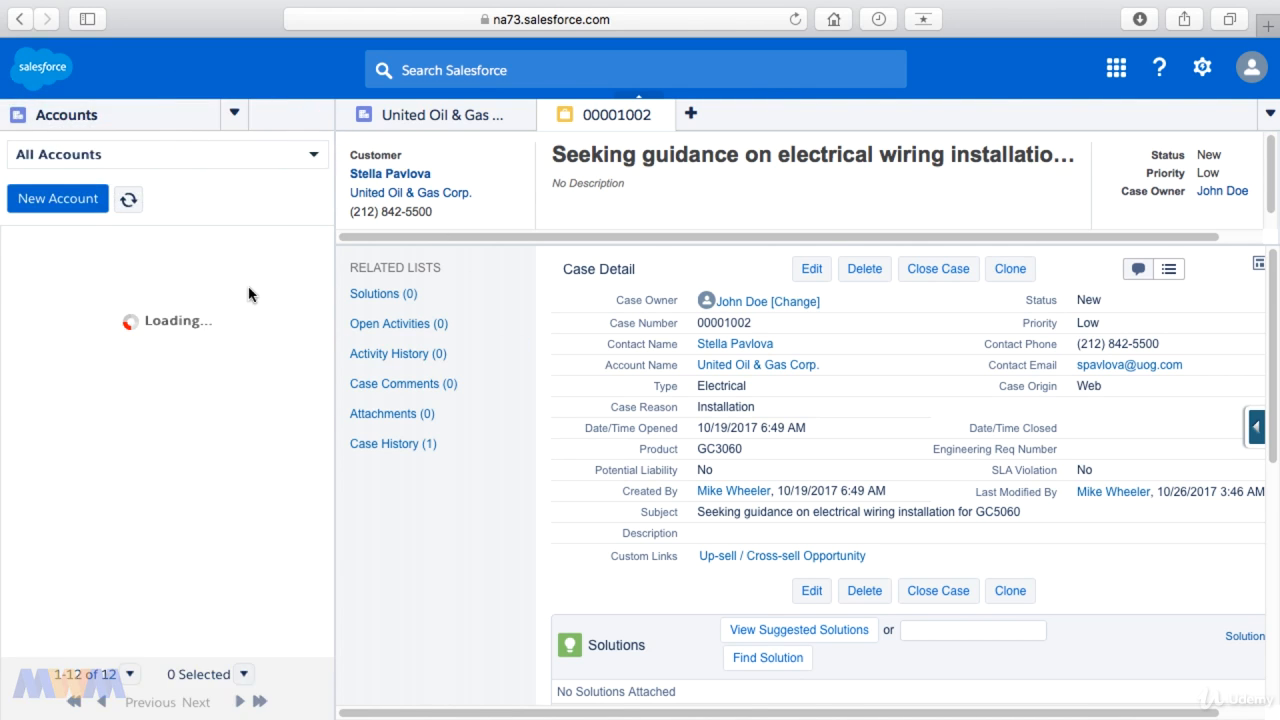
Step: Open the Dickenson plc account in a primary tab and its Dickenson Mobile Generators opportunity in a subtab
click(91, 333)
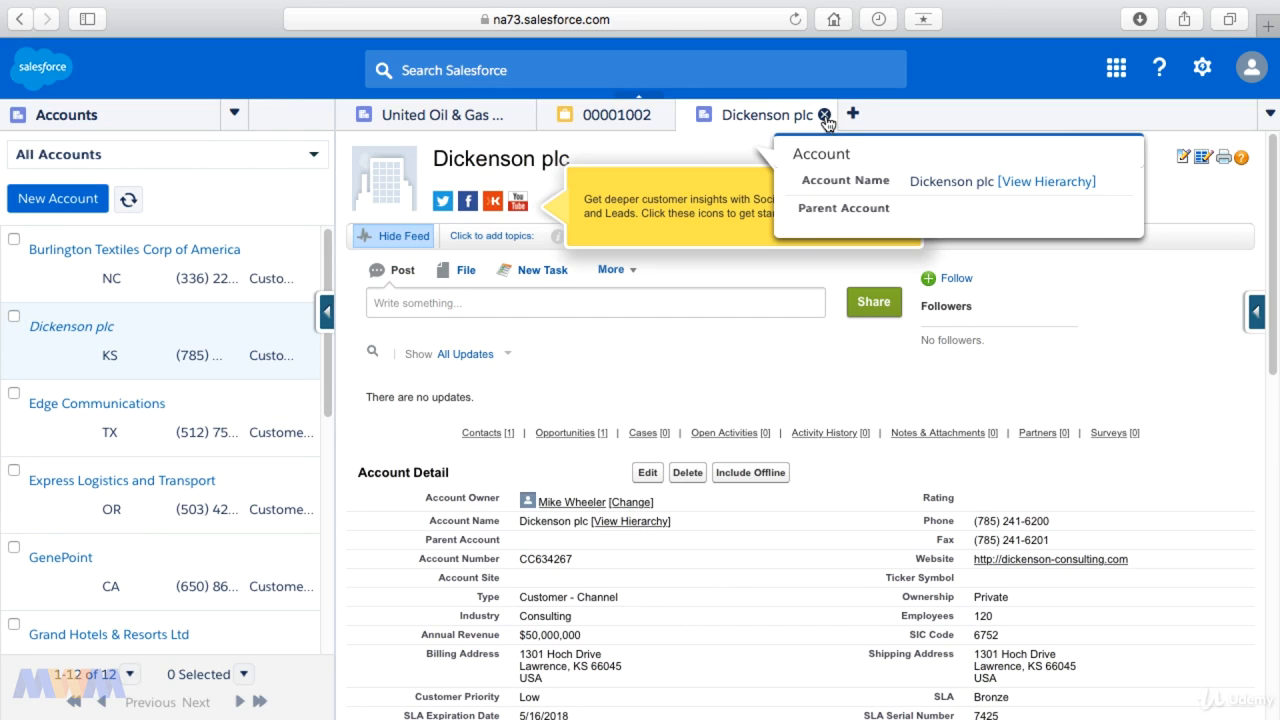
click(908, 178)
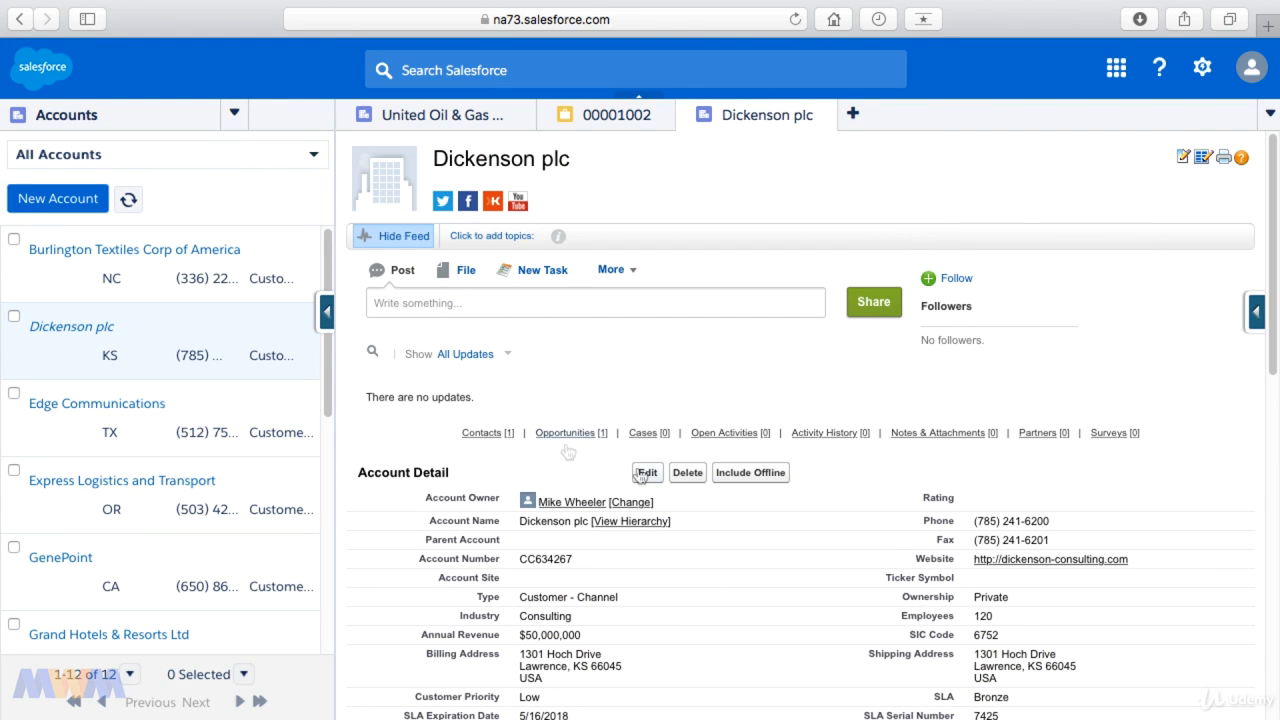
mouse_move(567, 440)
click(521, 514)
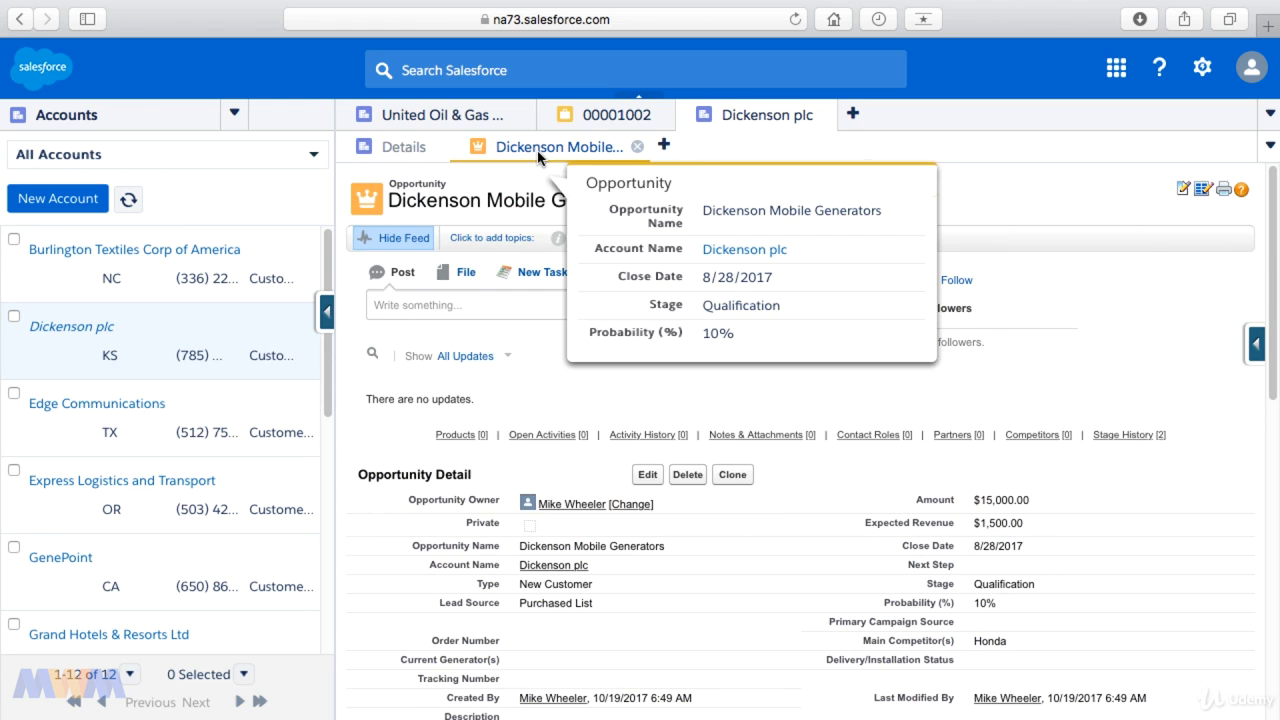
mouse_move(732, 124)
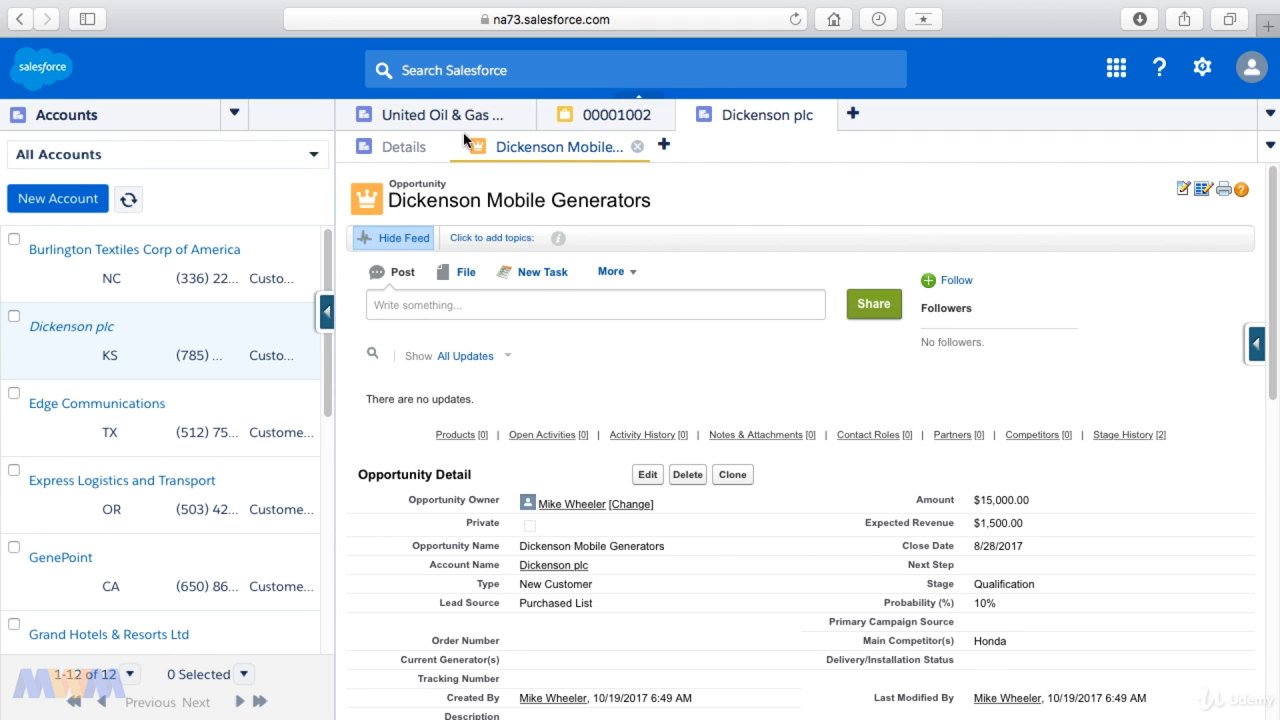
Step: Return to the Dickenson plc account's details and open its related contact in a subtab
click(405, 148)
click(523, 146)
mouse_move(530, 150)
click(400, 147)
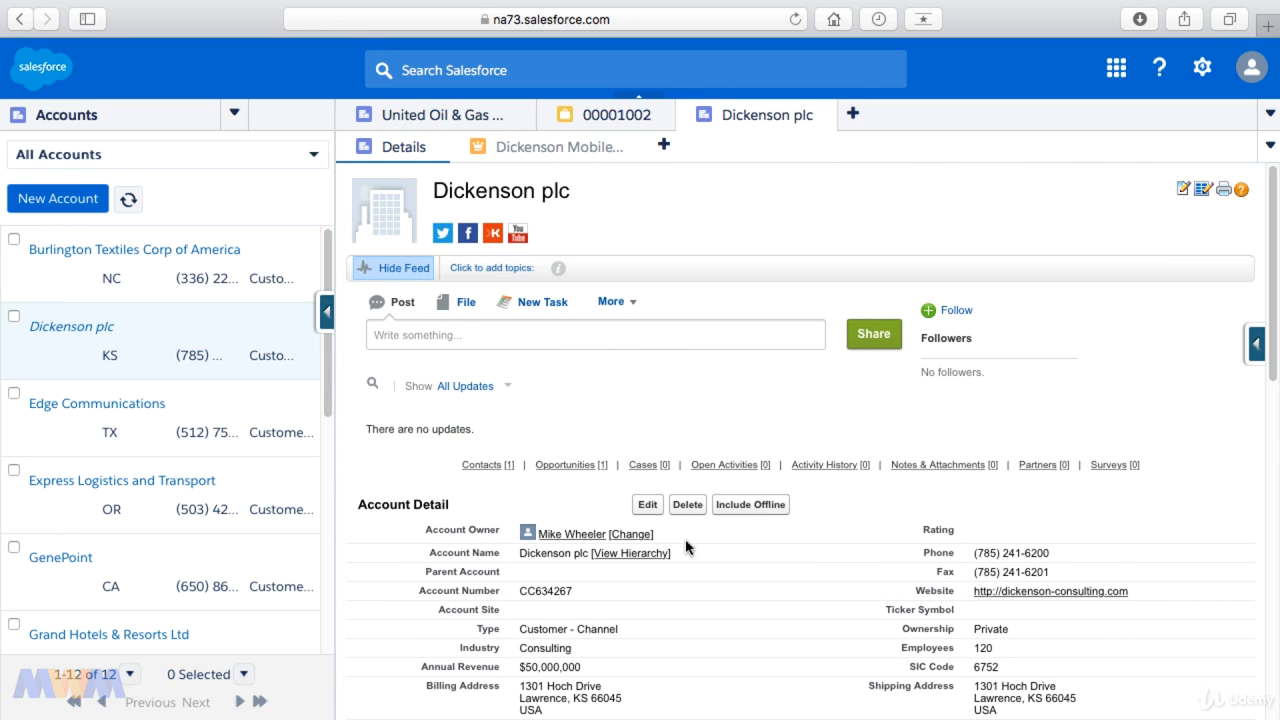
click(483, 466)
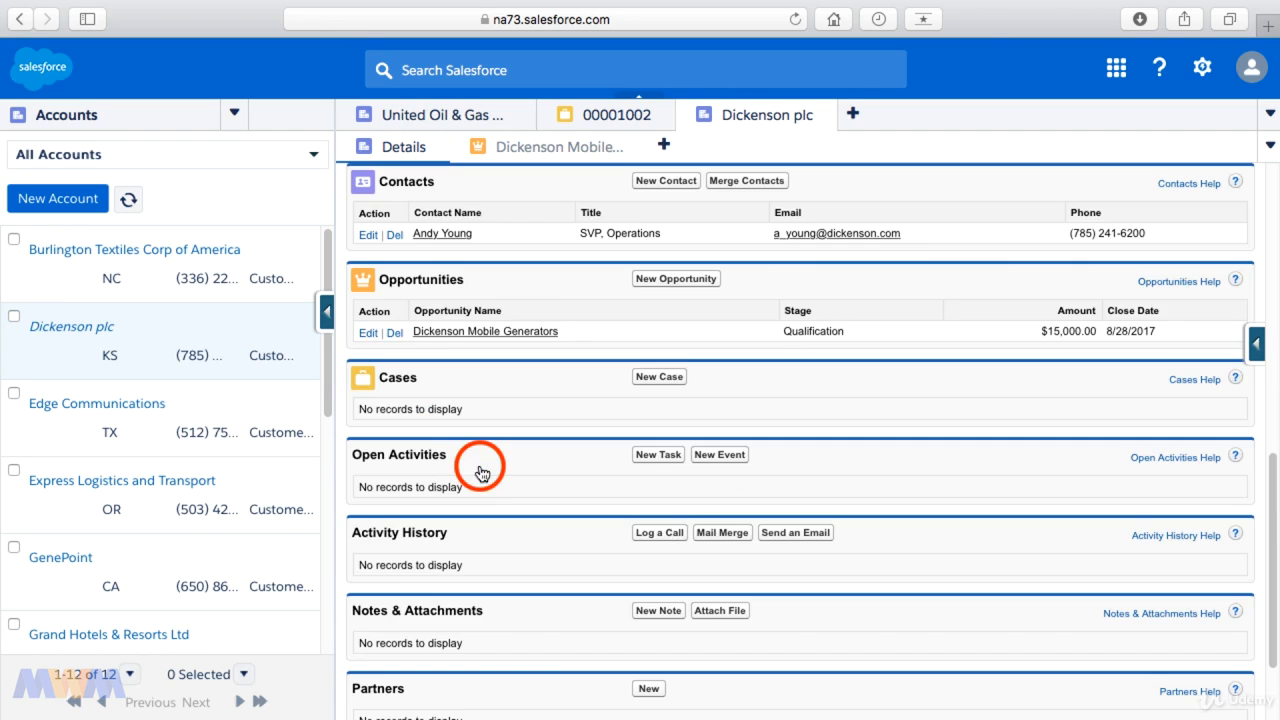
click(459, 234)
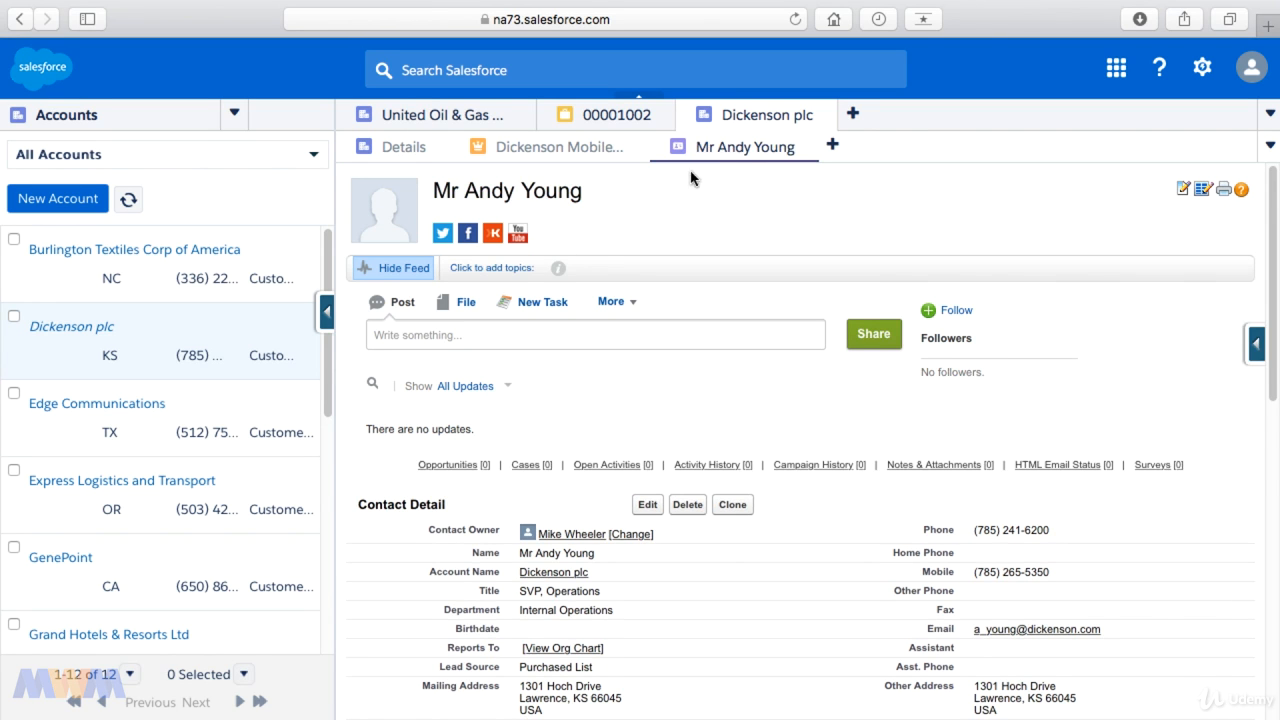
mouse_move(741, 158)
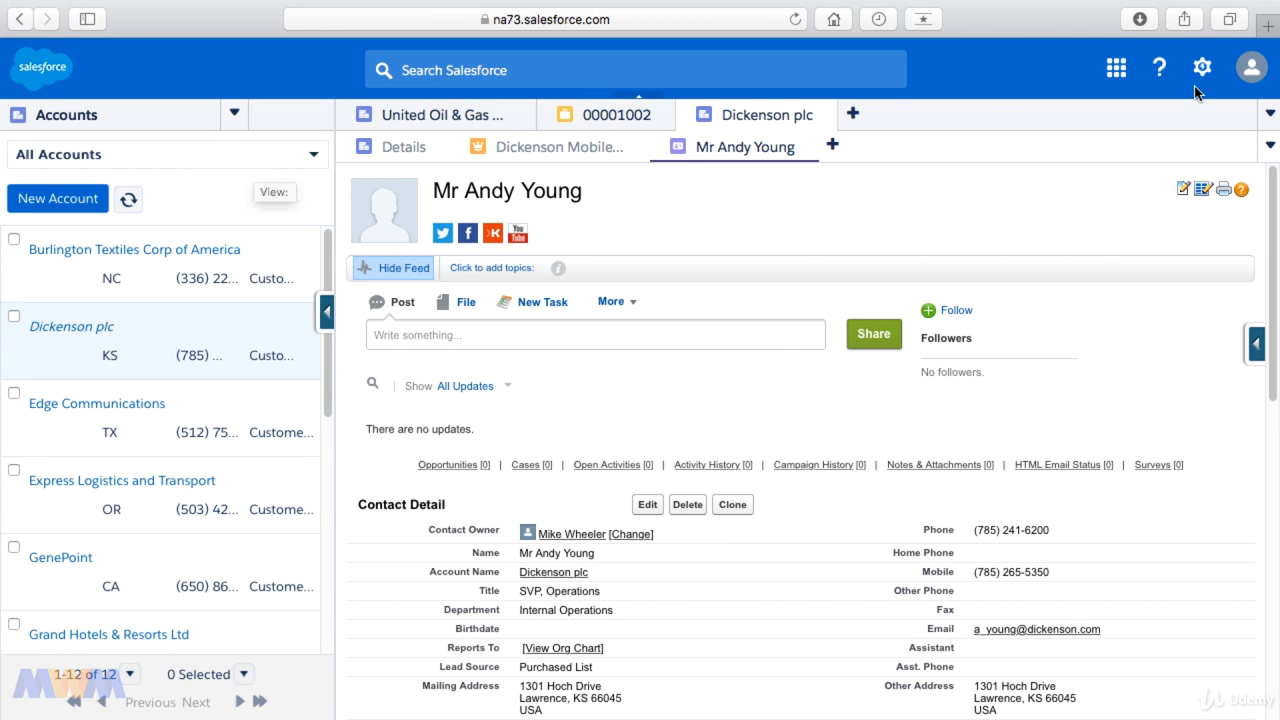
Step: Leave the classic console and switch to Lightning Experience
click(1254, 76)
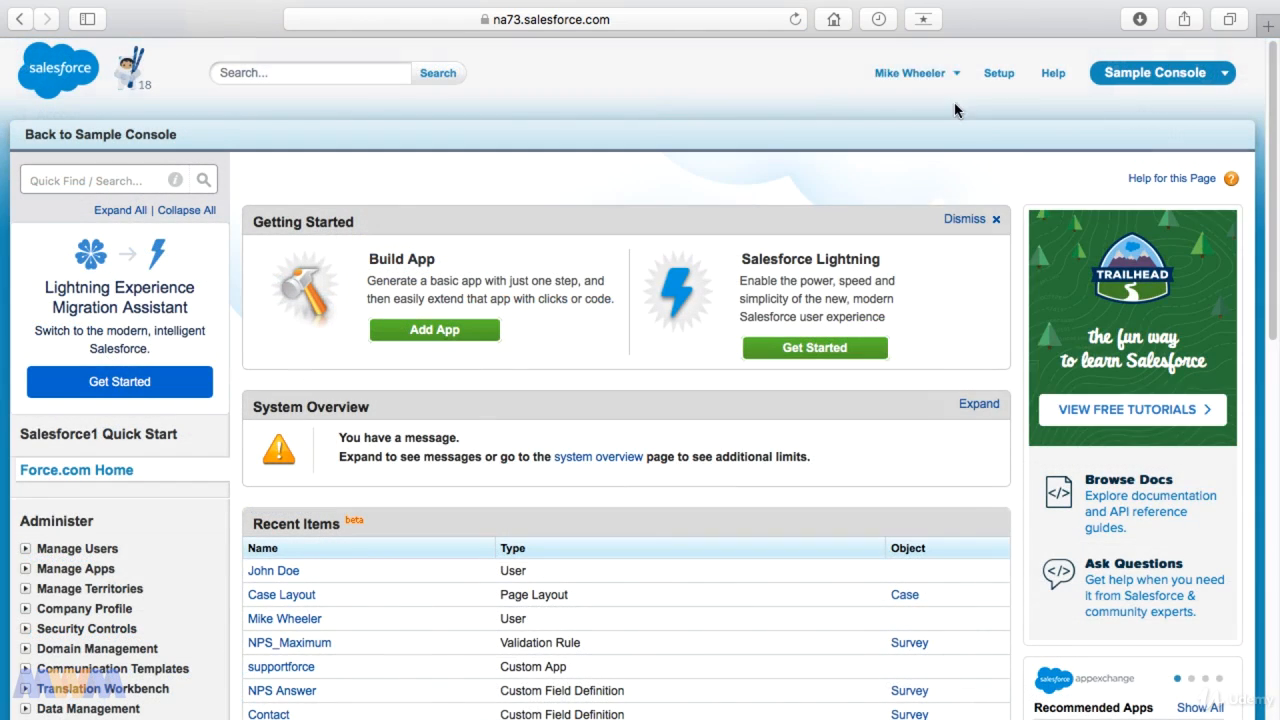
click(957, 76)
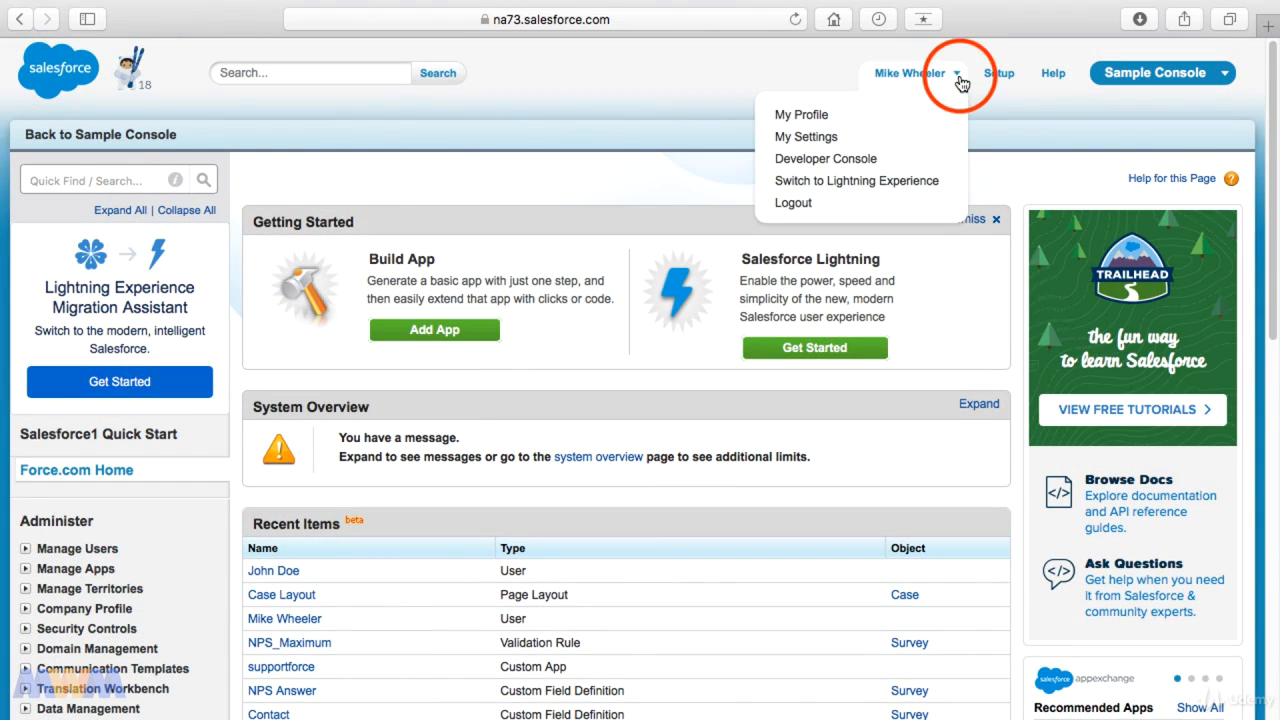
click(886, 190)
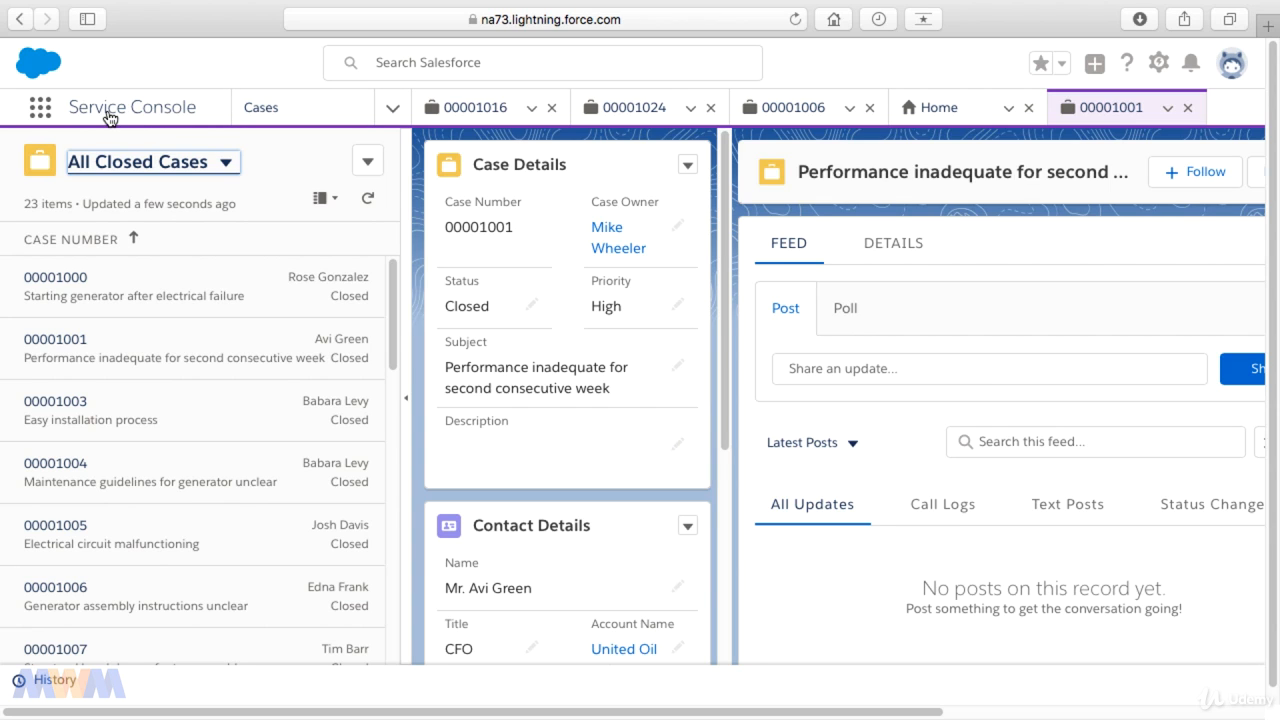
Step: Switch the Service Console case list to the custom view for the new owner's cases and review case 00001002 with its contact details
click(228, 168)
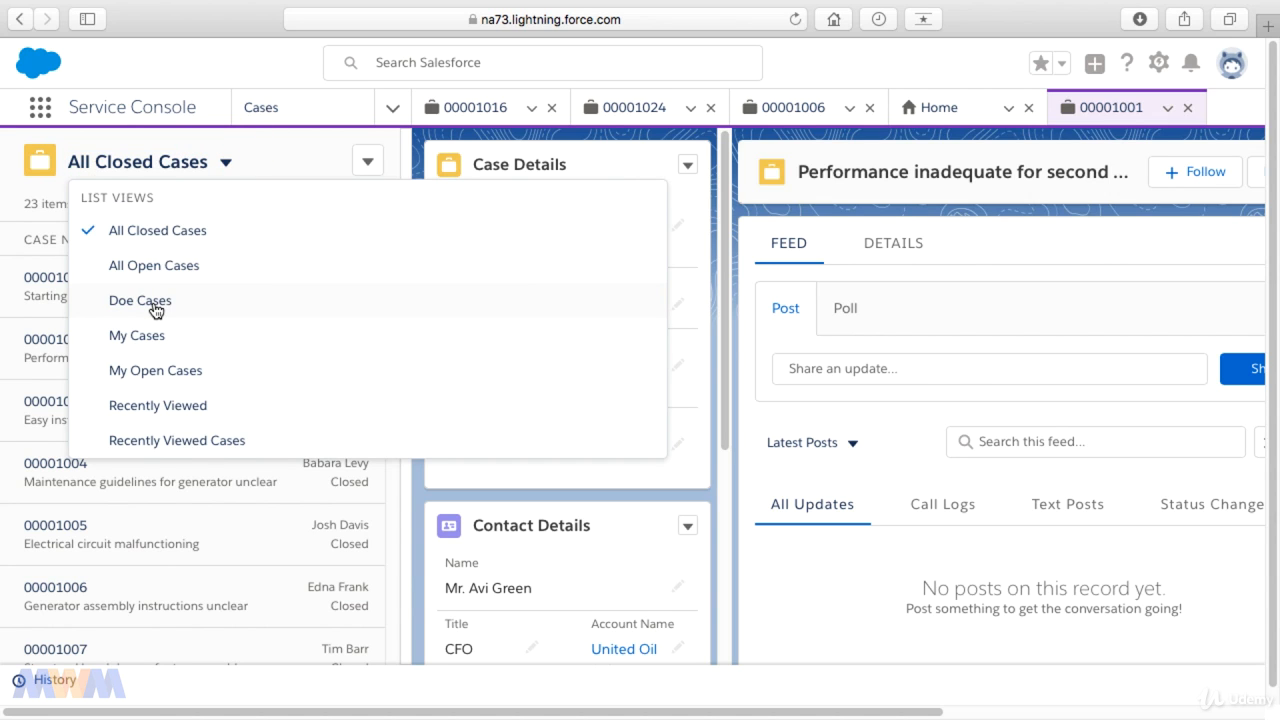
click(153, 302)
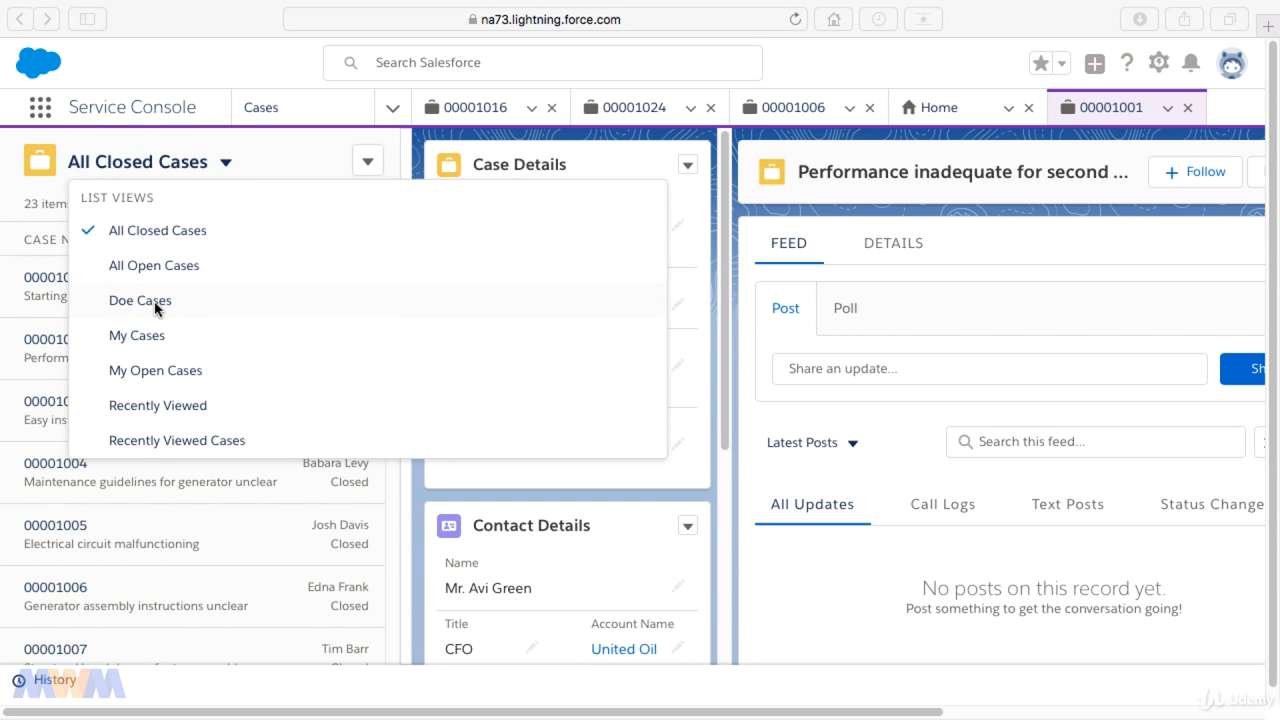
click(159, 302)
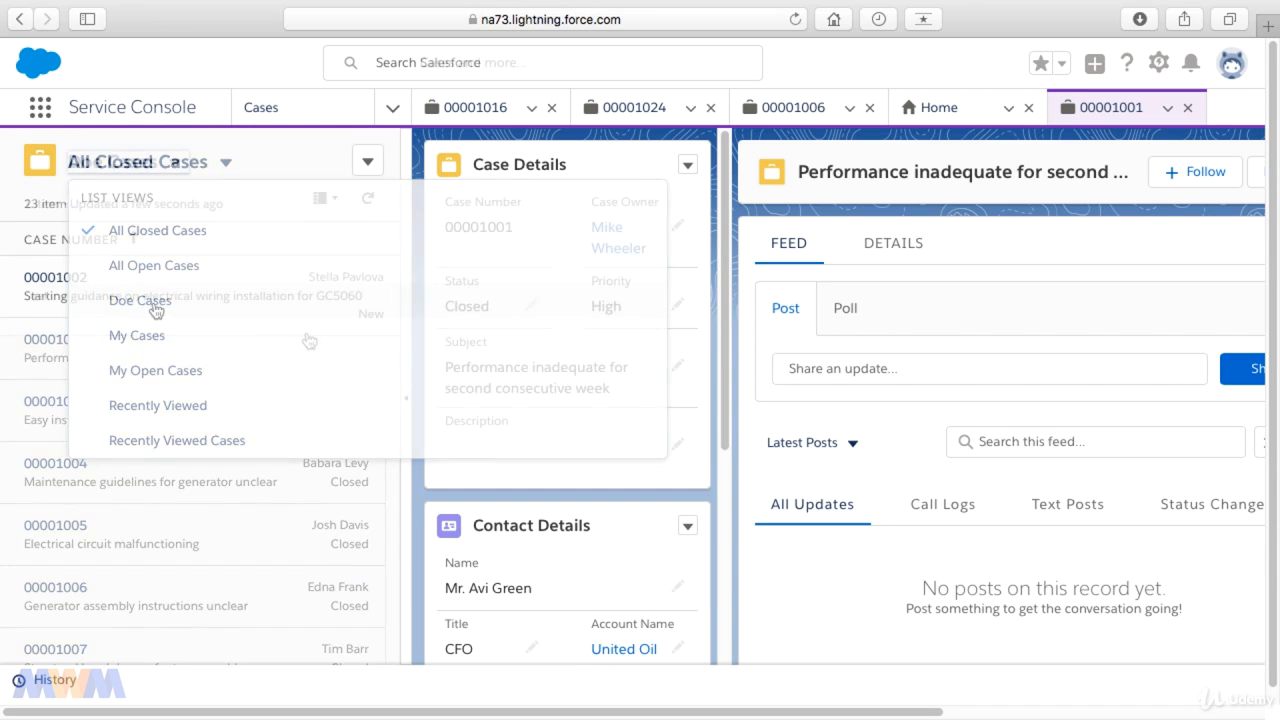
click(64, 280)
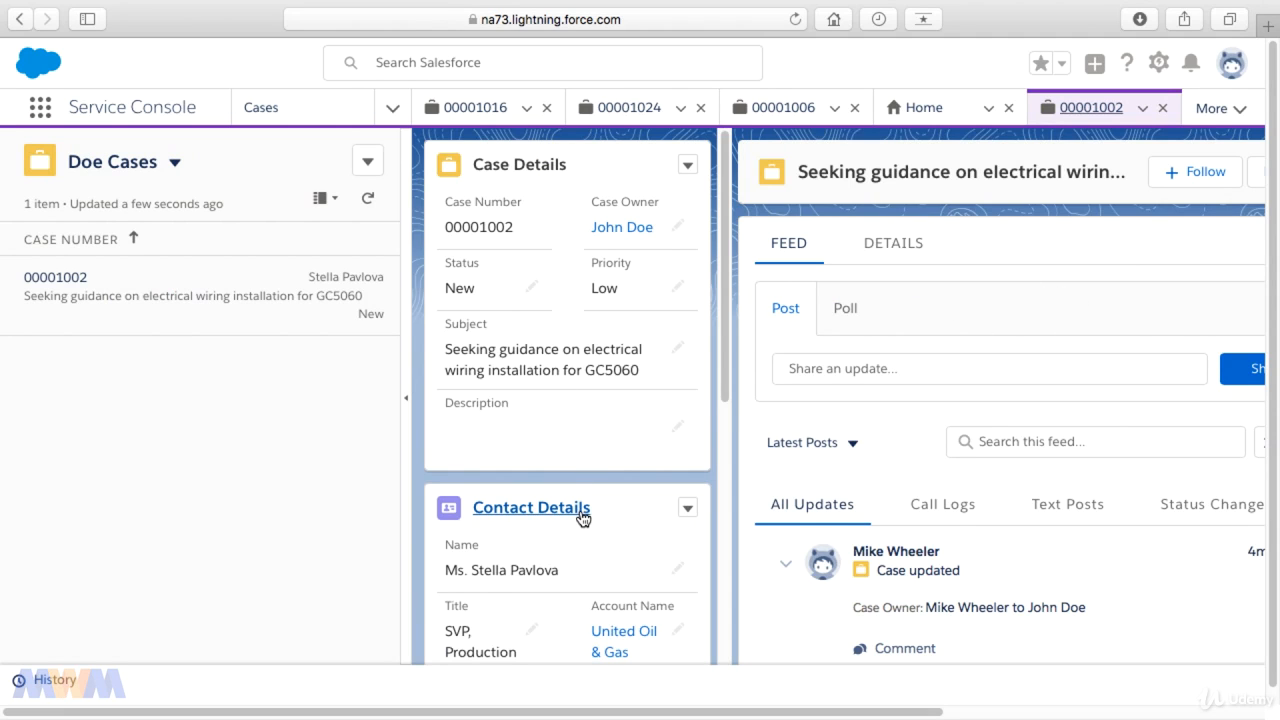
drag(727, 324, 722, 574)
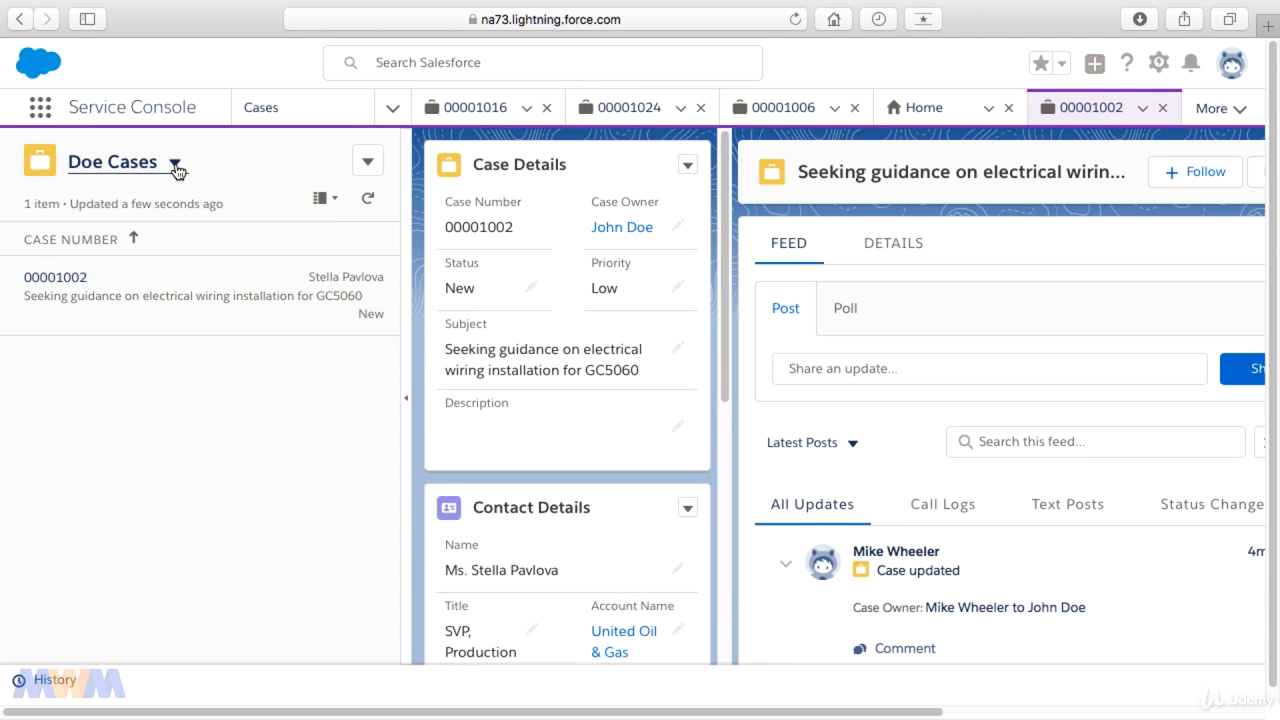
click(175, 165)
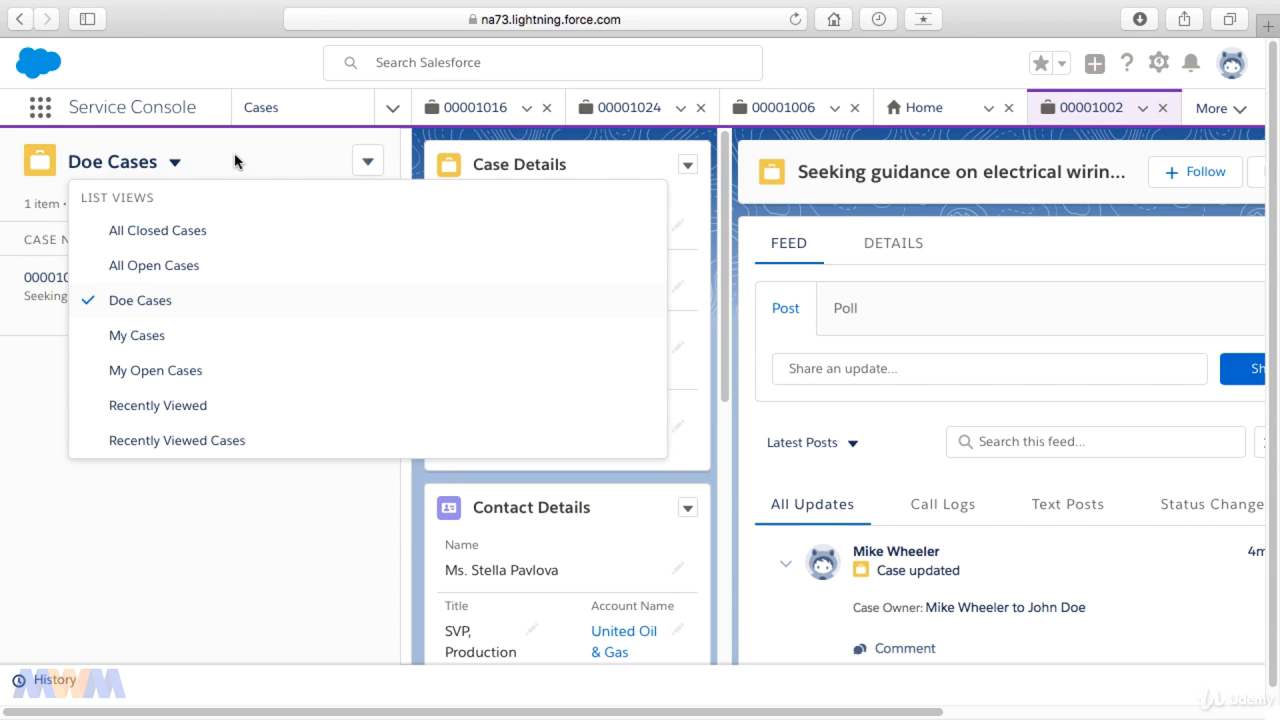
click(369, 162)
click(383, 207)
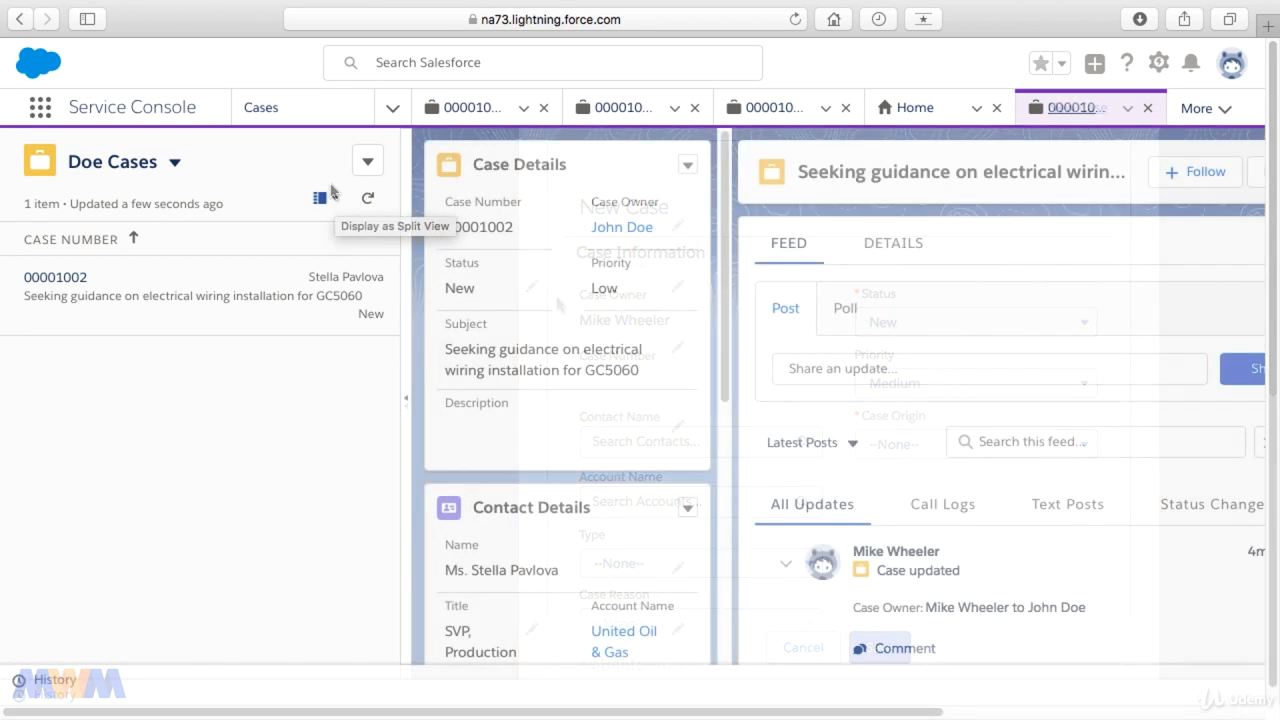
click(362, 166)
click(374, 204)
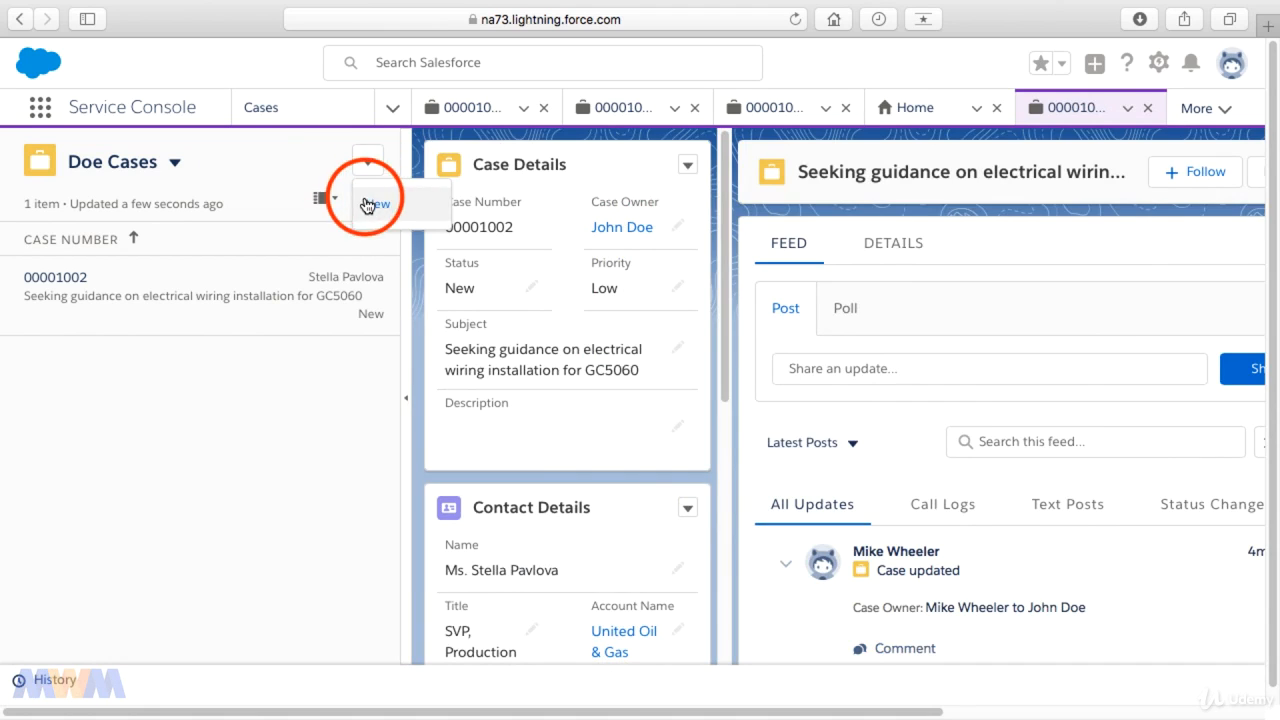
click(812, 648)
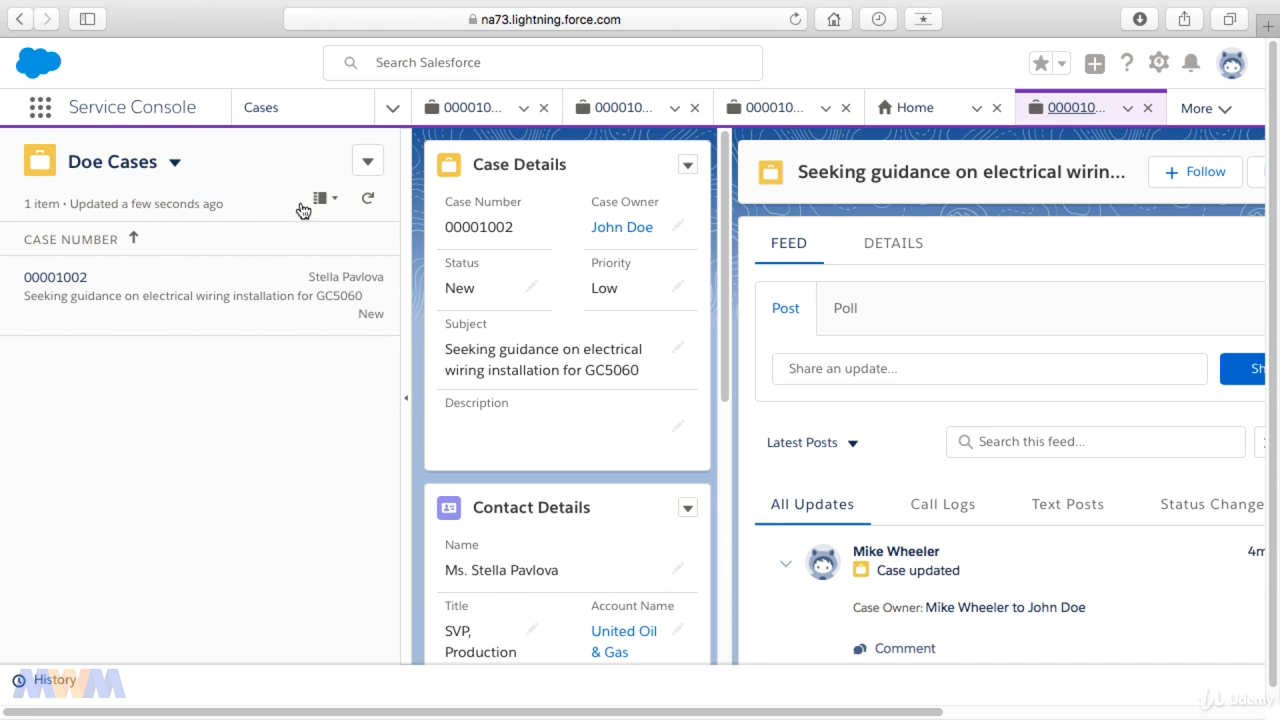
Step: Try displaying the case list as a table, and return it to split view
click(335, 203)
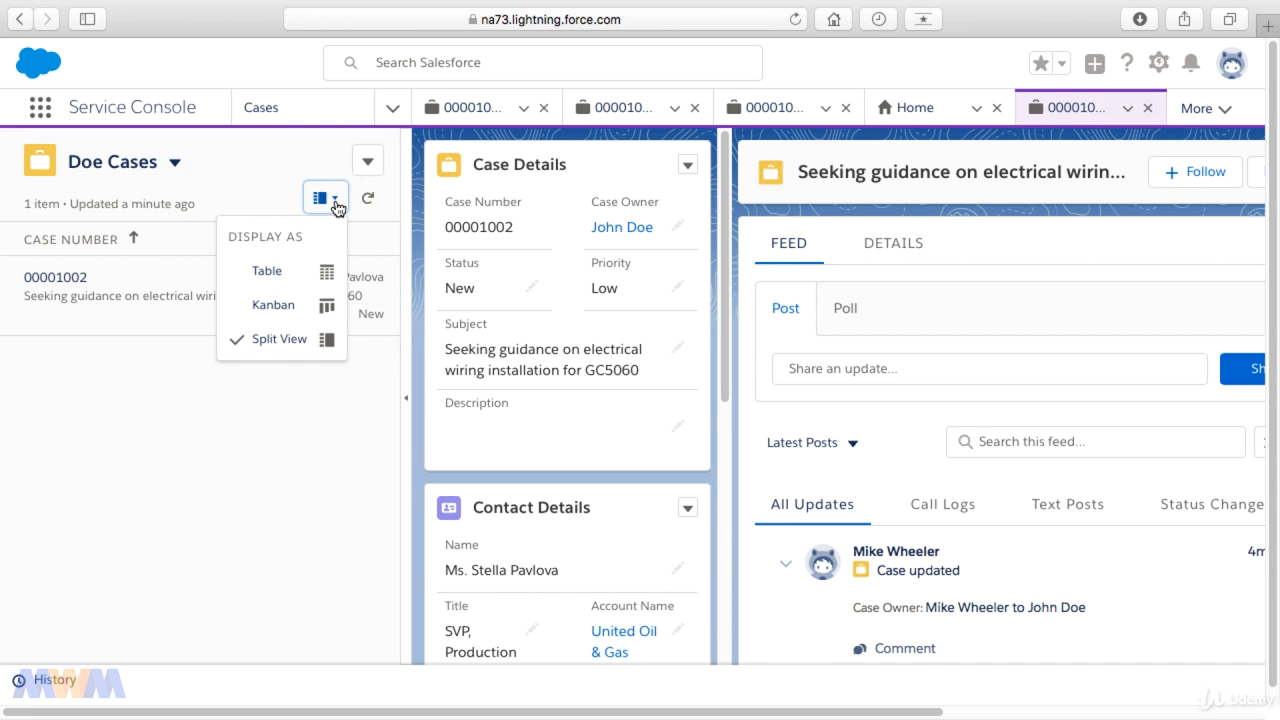
click(303, 271)
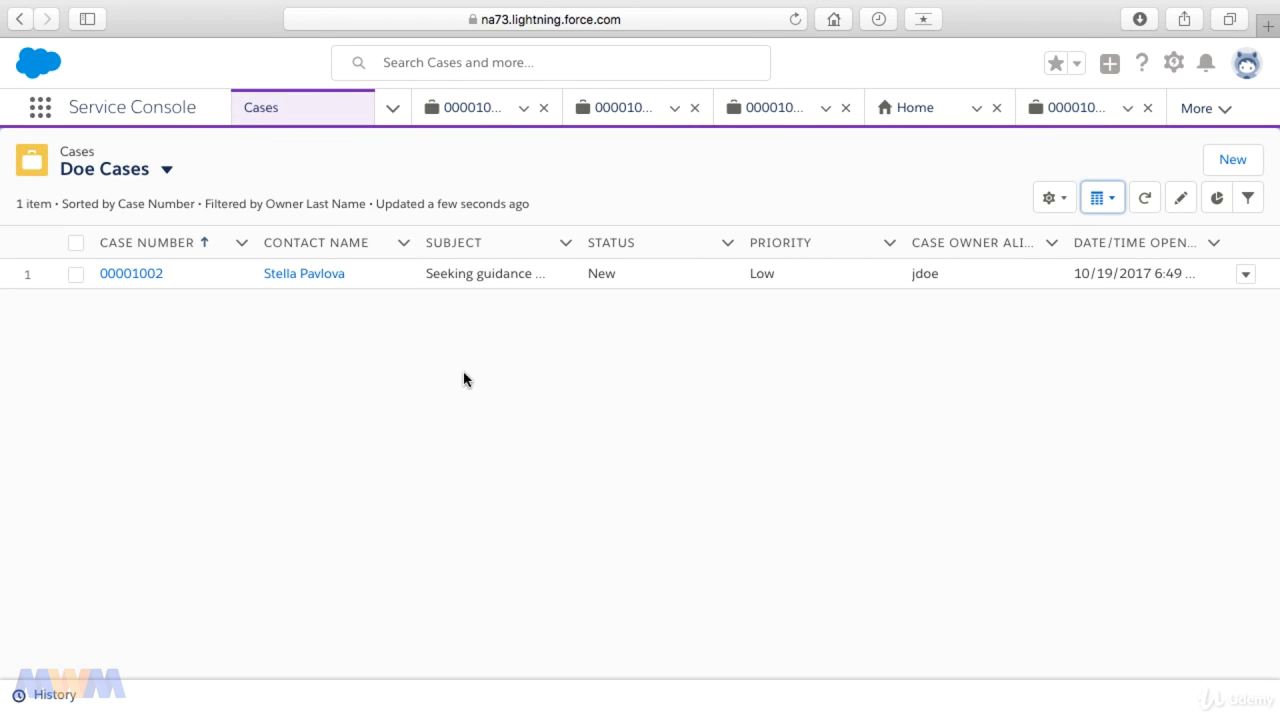
click(167, 170)
click(242, 152)
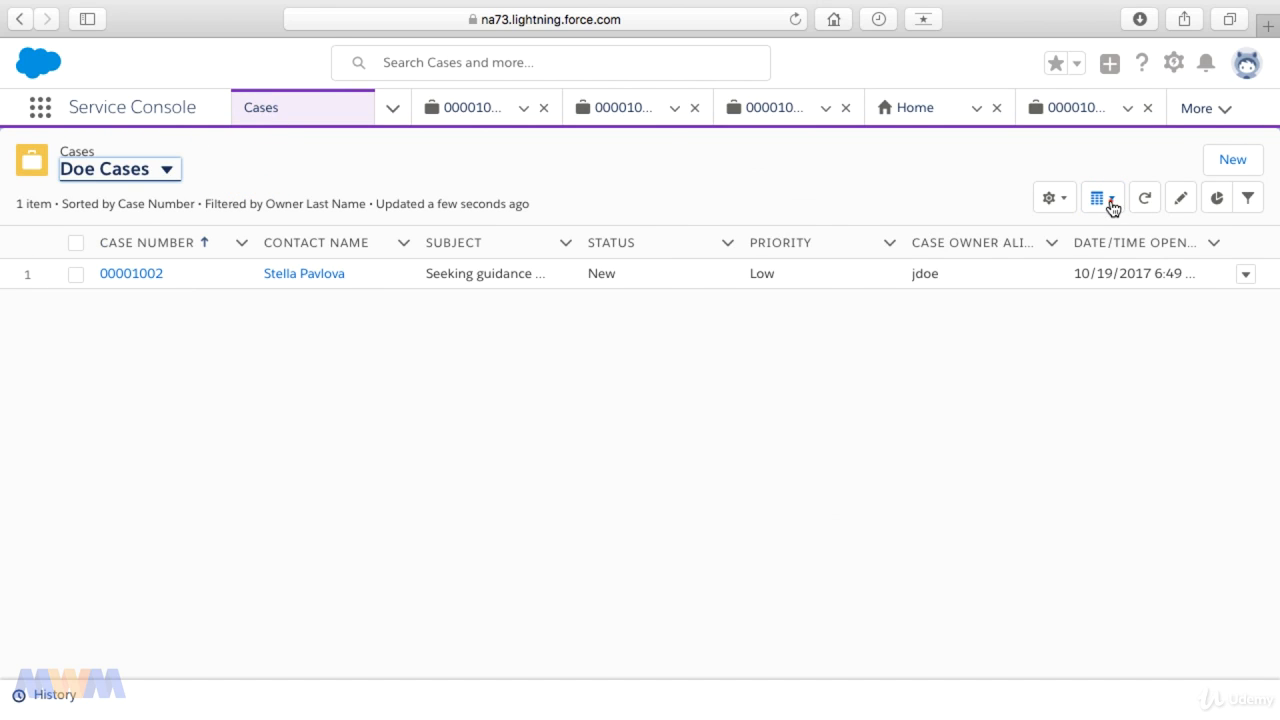
click(1112, 208)
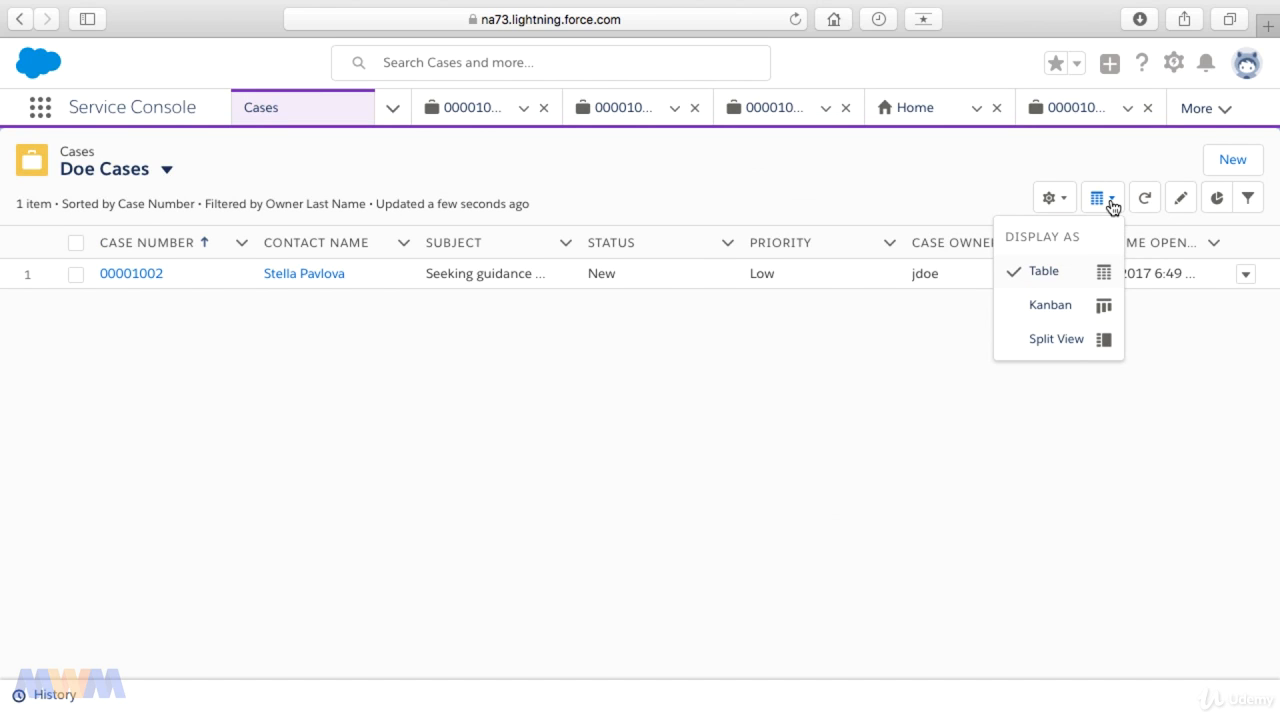
click(1072, 339)
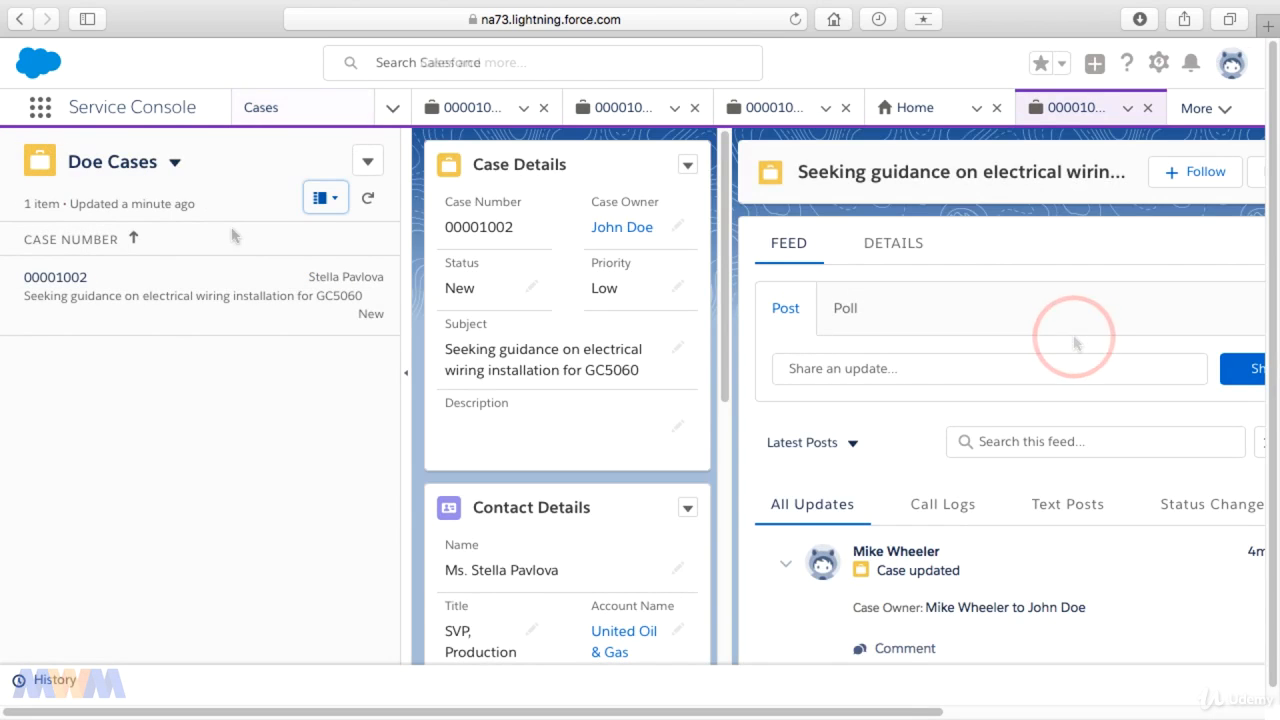
Step: Show the All Closed Cases list as a Kanban board and open case 00001003 from it
click(175, 162)
click(190, 232)
click(334, 202)
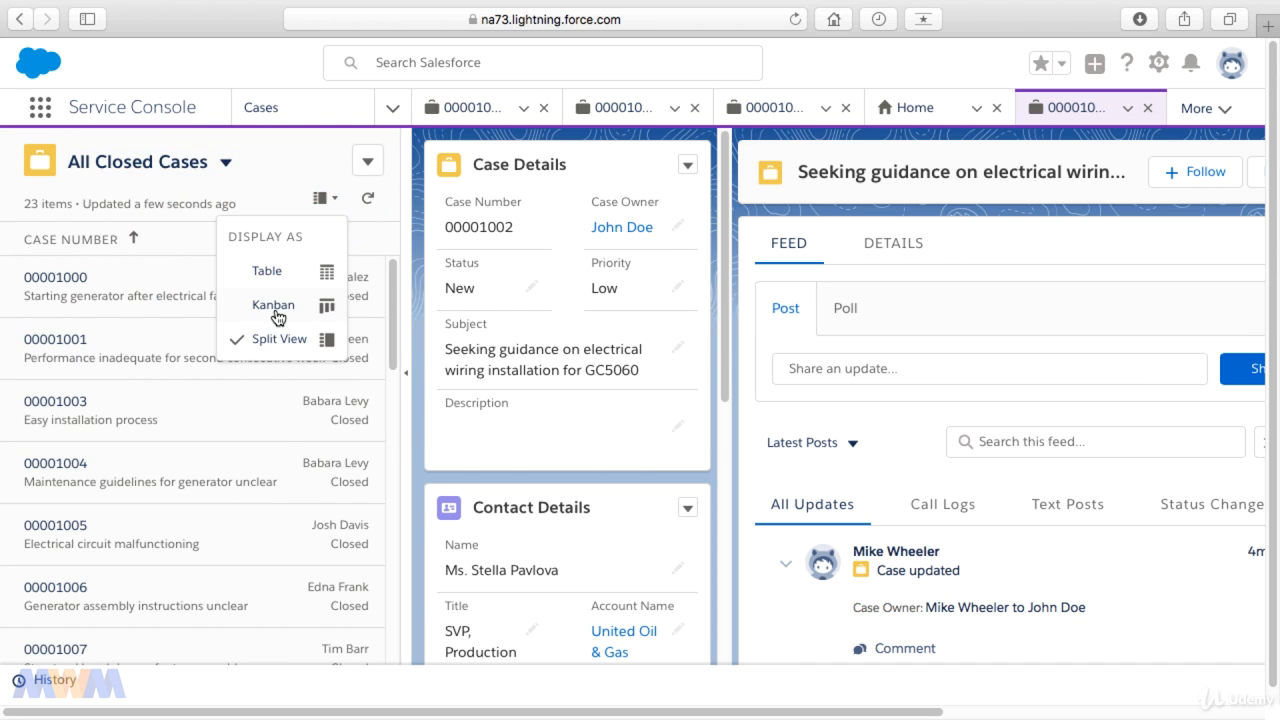
click(276, 306)
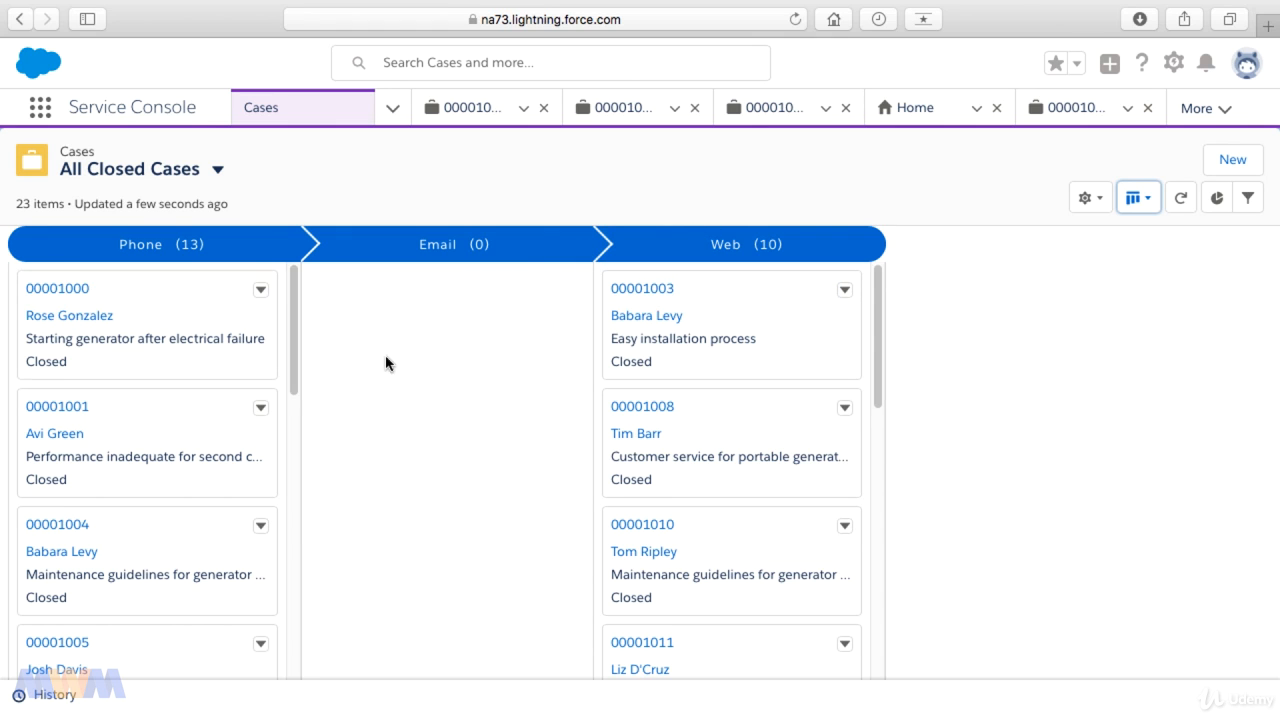
click(657, 287)
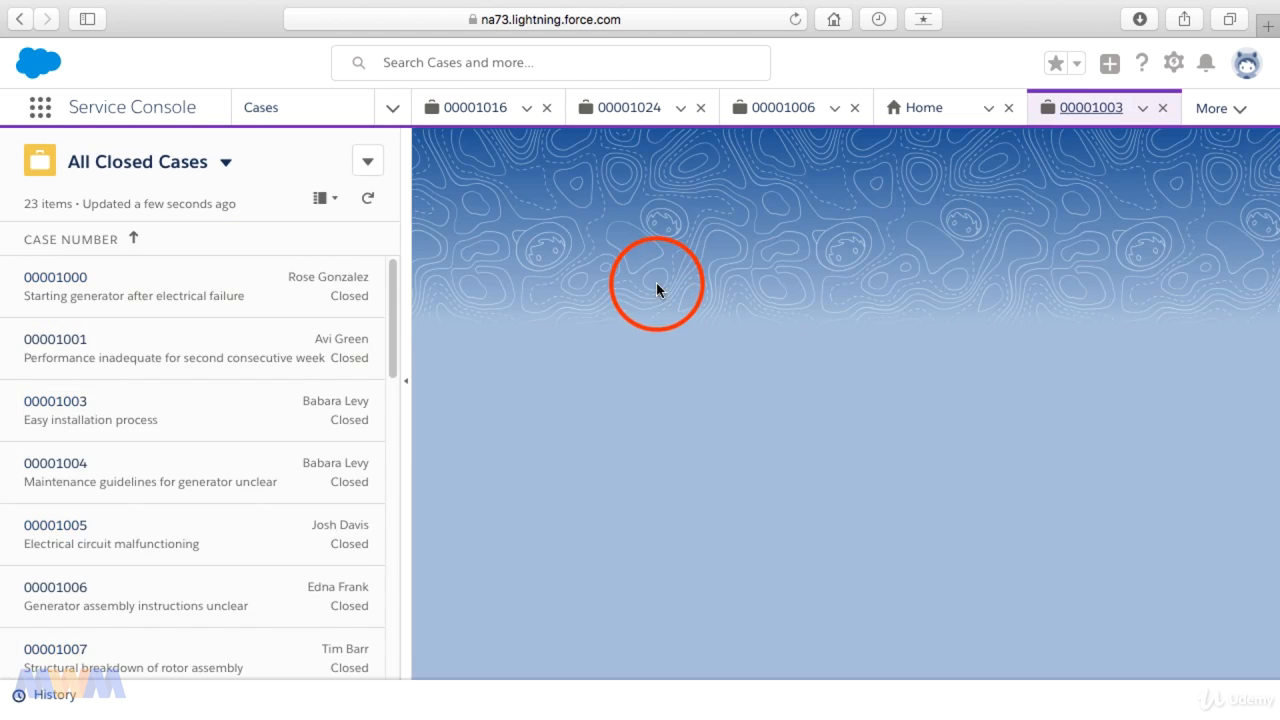